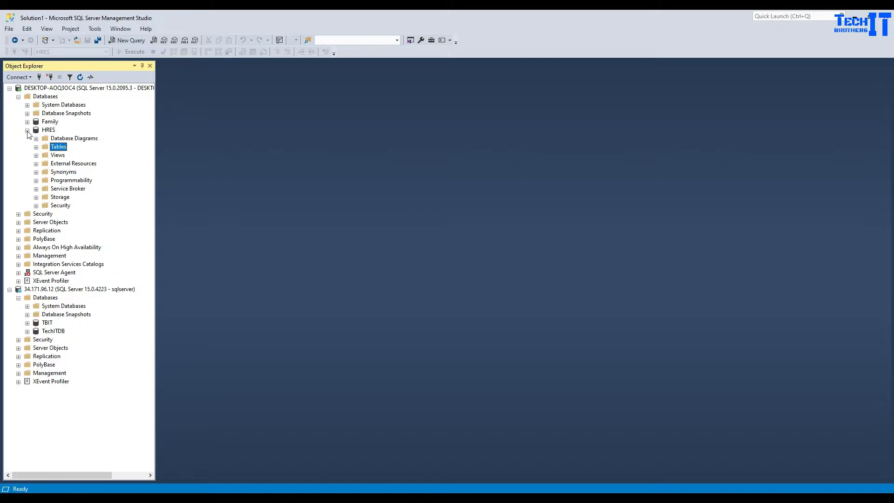
# Step: Open the backup settings for the HRES database on the local server and remove the existing HRES_Full.bak destination
pyautogui.click(27, 131)
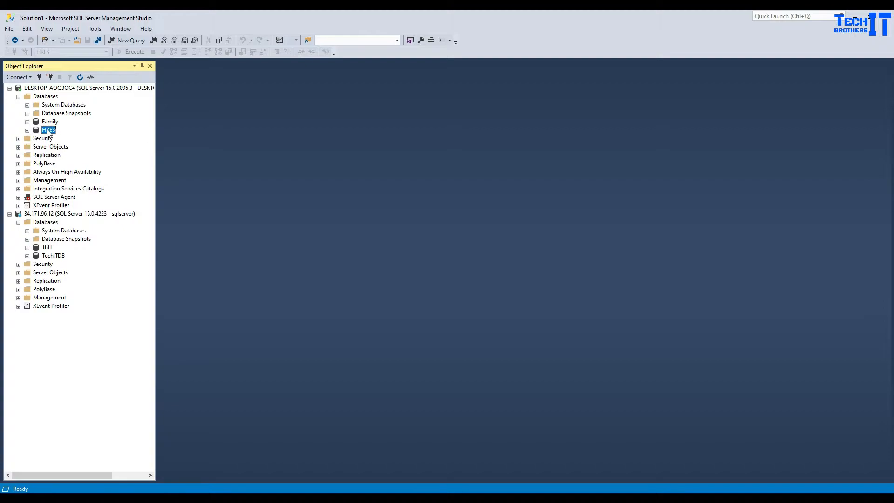
pyautogui.rightClick(50, 132)
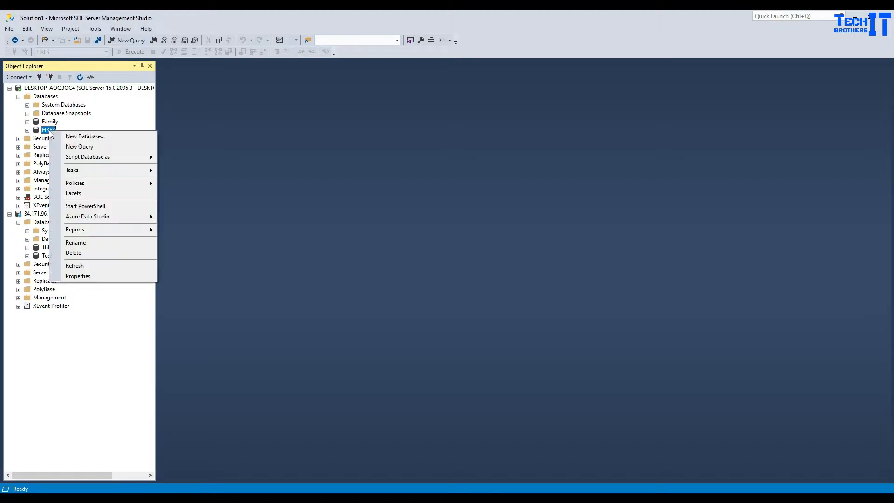
pyautogui.click(147, 170)
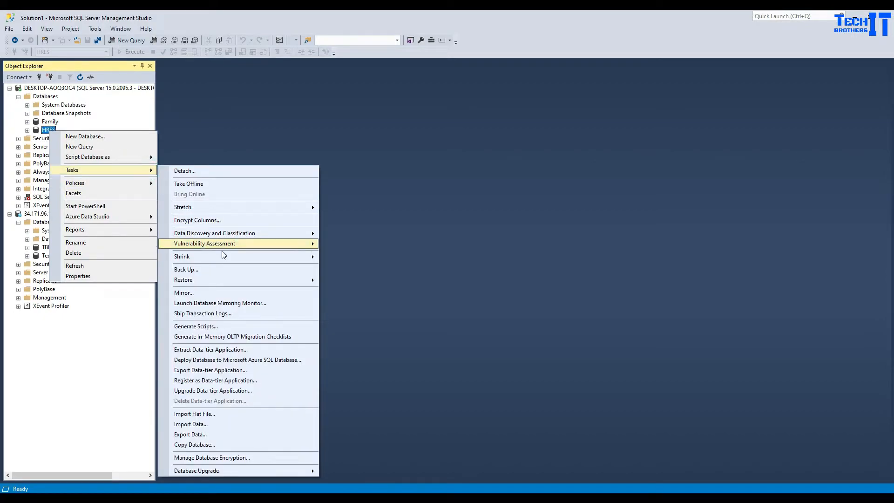
pyautogui.click(230, 270)
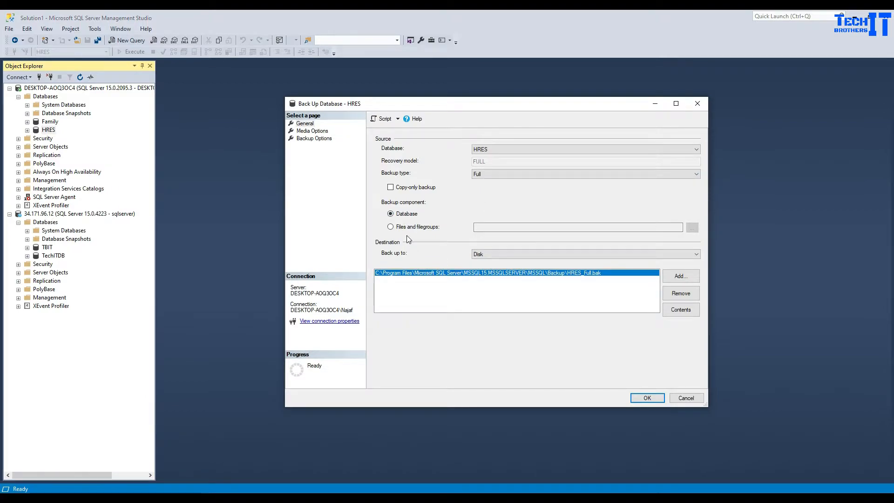
pyautogui.click(681, 294)
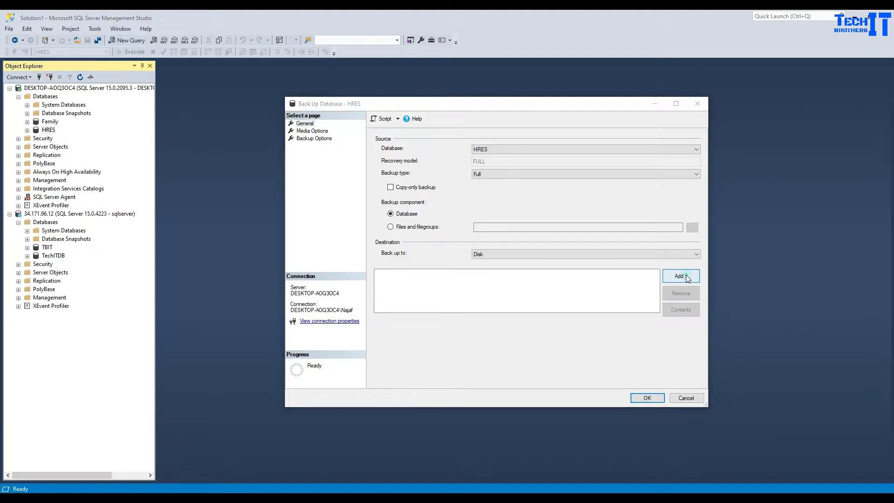
# Step: Start adding a backup destination on disk and copy its default folder path into a new Notepad document
pyautogui.click(681, 276)
pyautogui.rightClick(490, 257)
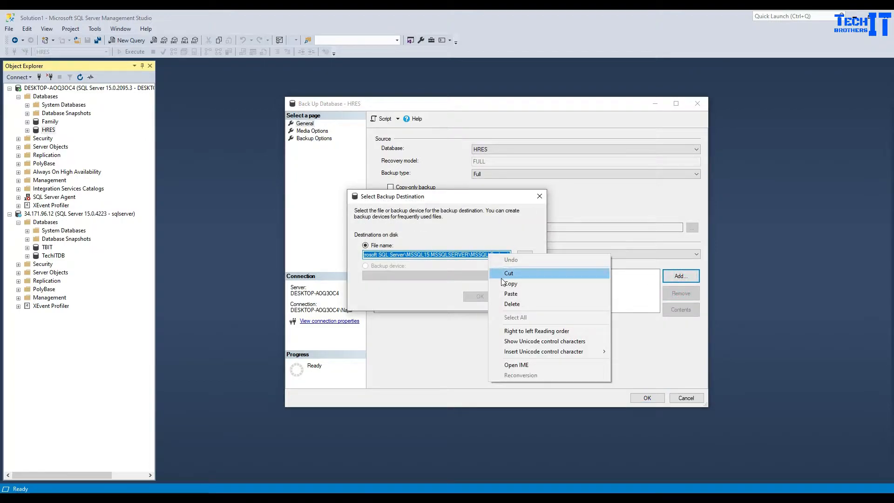
pyautogui.click(510, 284)
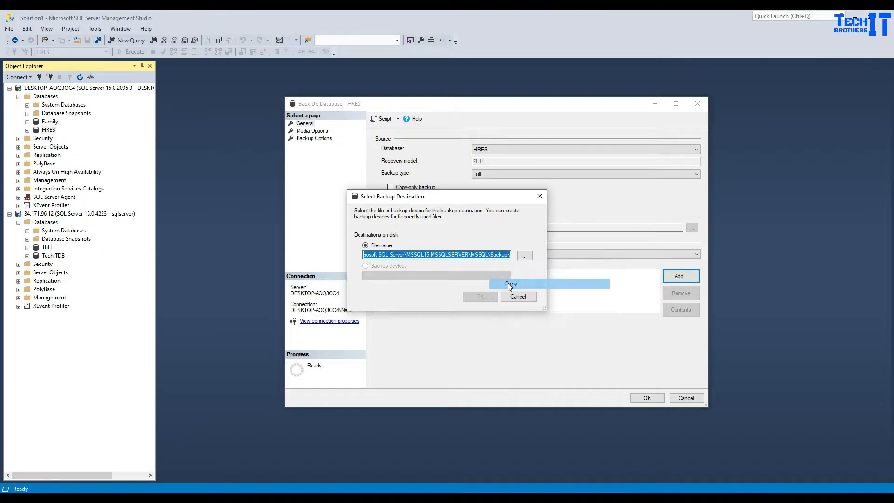
pyautogui.click(148, 498)
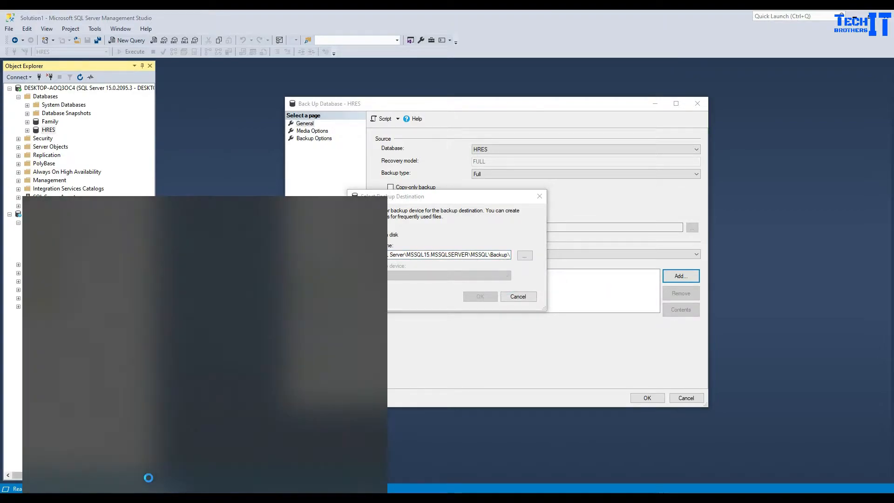
pyautogui.write('note')
pyautogui.press('Return')
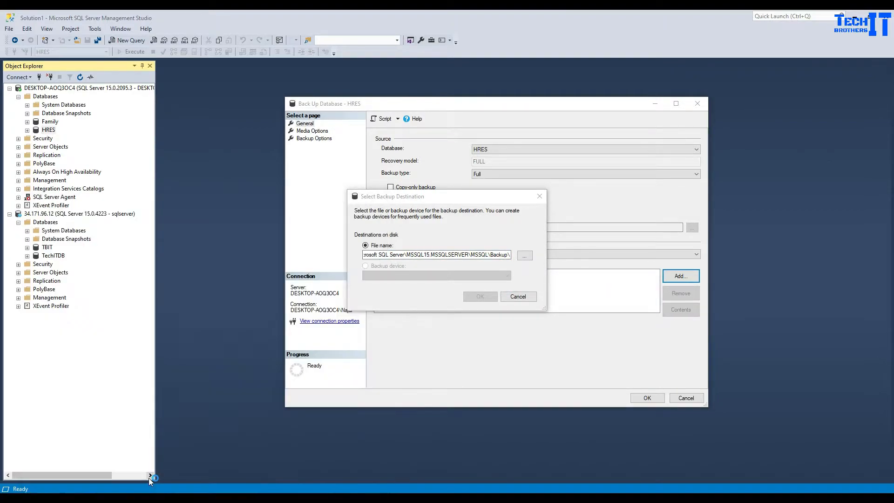
pyautogui.click(349, 217)
pyautogui.hotkey('ctrl', 'v')
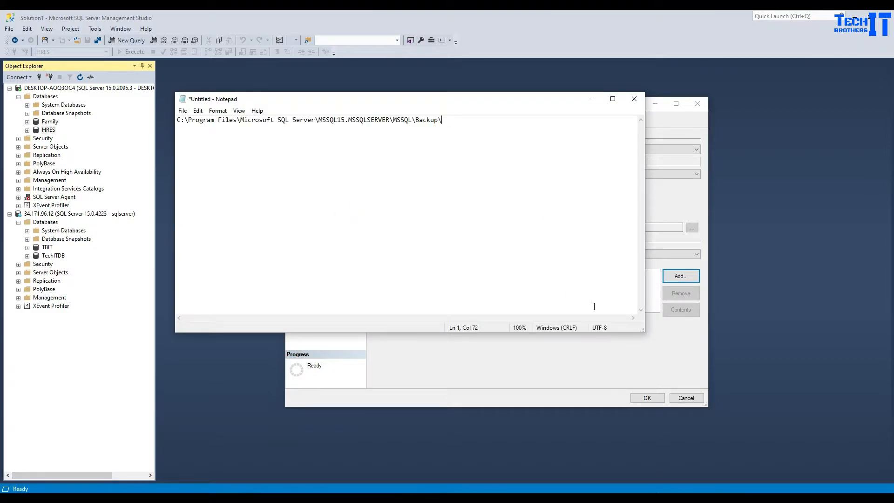
pyautogui.click(637, 348)
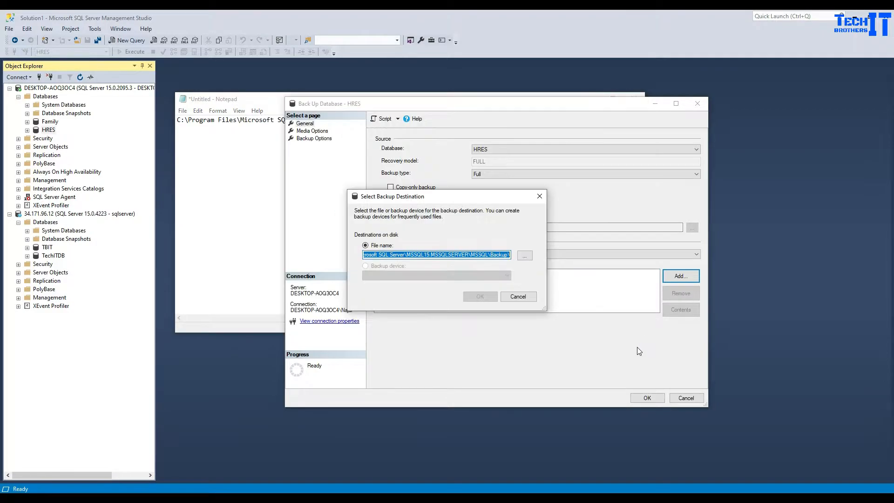
# Step: Set the backup destination to a file named HRES_Migration.bak in the default Backup folder
pyautogui.click(524, 256)
pyautogui.click(454, 362)
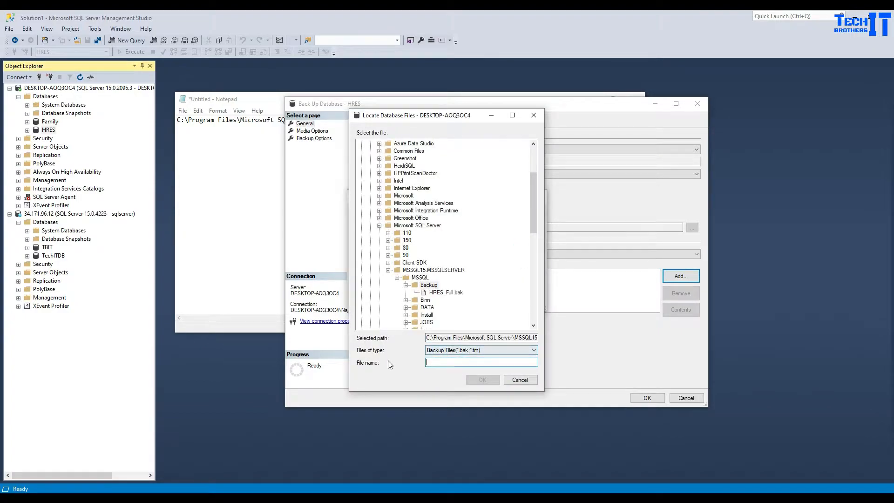
pyautogui.write('HR')
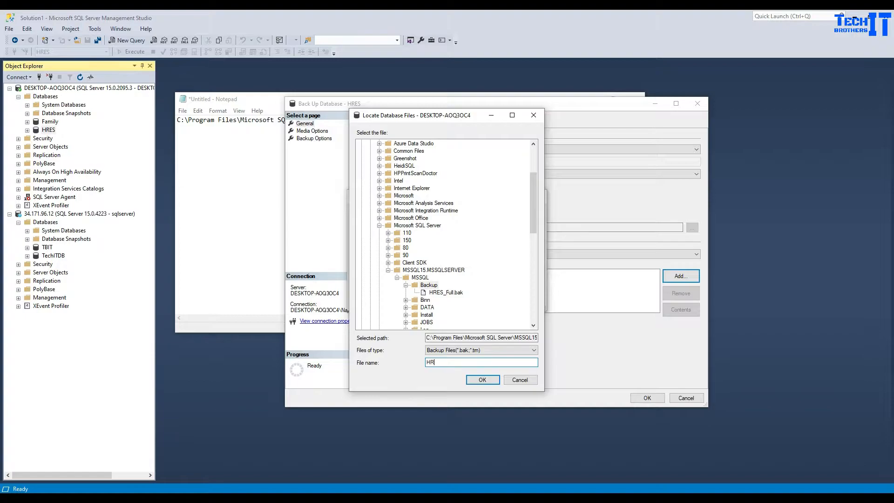
pyautogui.write('ES_Migration.bak')
pyautogui.click(489, 381)
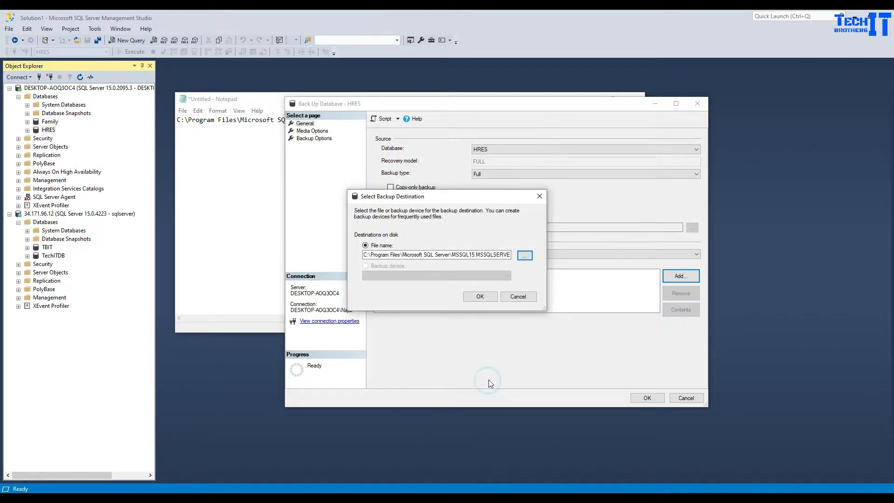
pyautogui.click(494, 296)
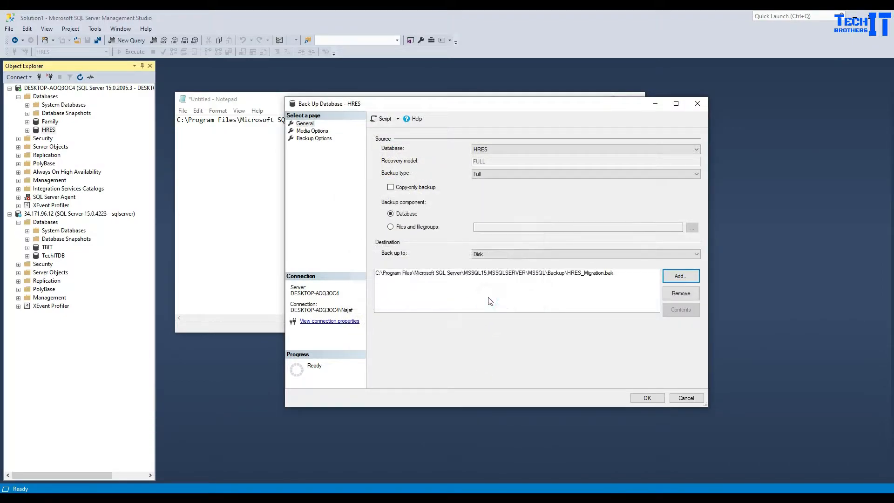
# Step: Review the media options, set backup compression to Compress backup, and run the HRES backup
pyautogui.click(311, 125)
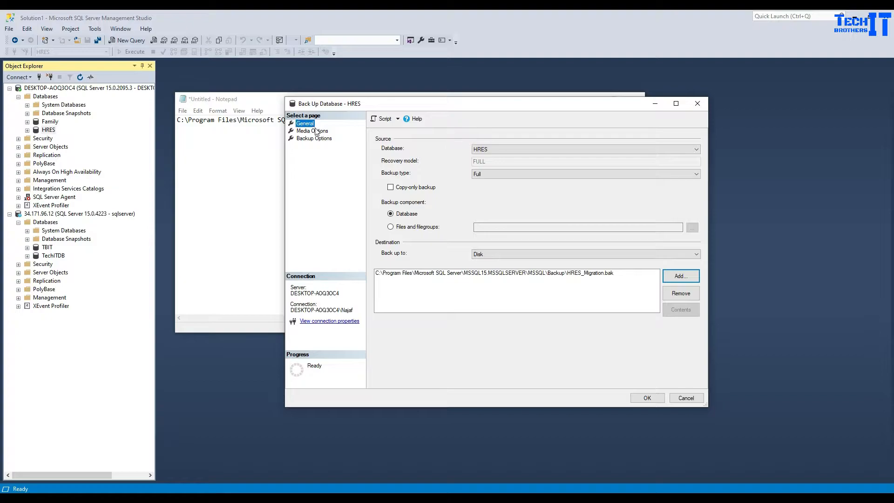
pyautogui.click(316, 131)
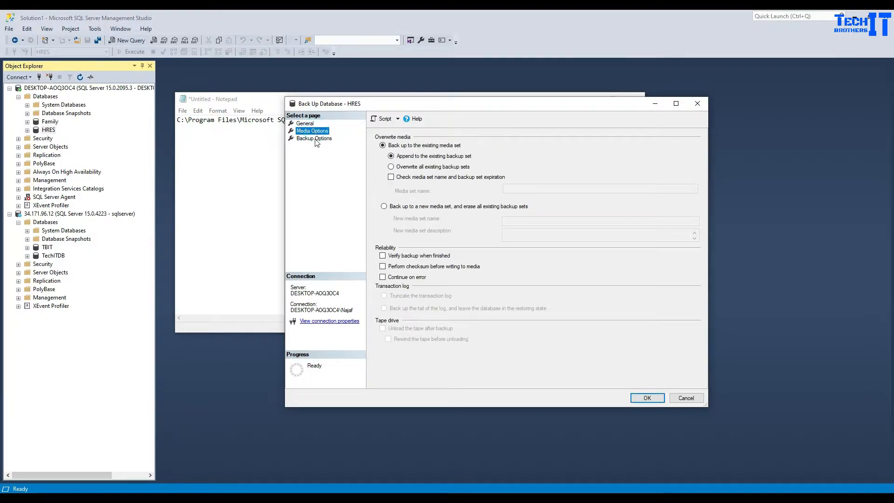
pyautogui.click(321, 139)
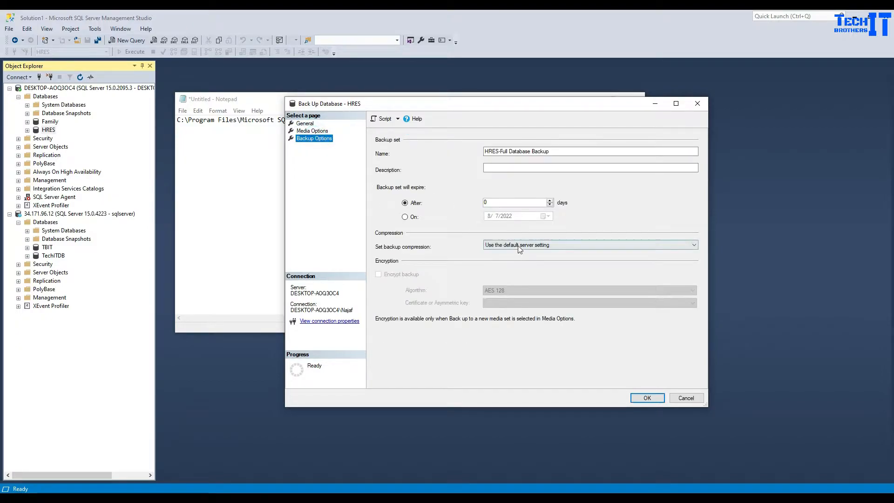
pyautogui.click(518, 245)
pyautogui.click(520, 259)
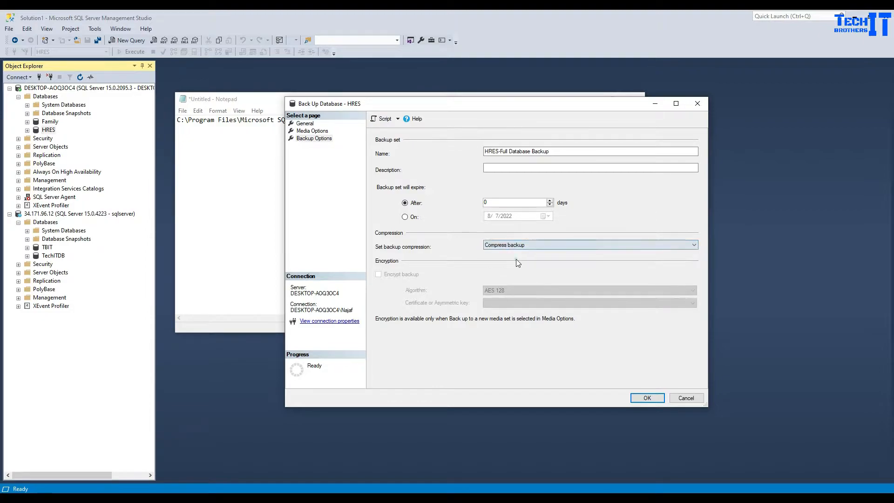
pyautogui.click(648, 398)
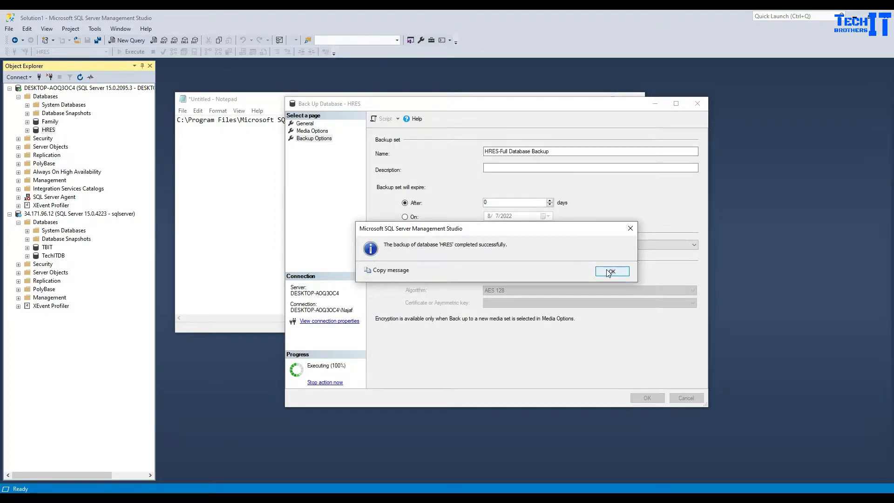
pyautogui.click(607, 270)
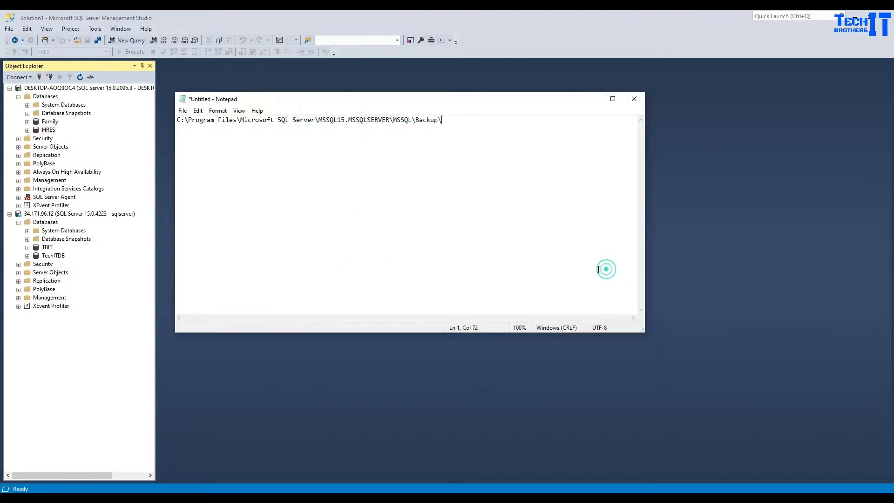
# Step: Refresh the remote server 34.171.96.12 in Object Explorer and expand its Databases folder
pyautogui.click(71, 215)
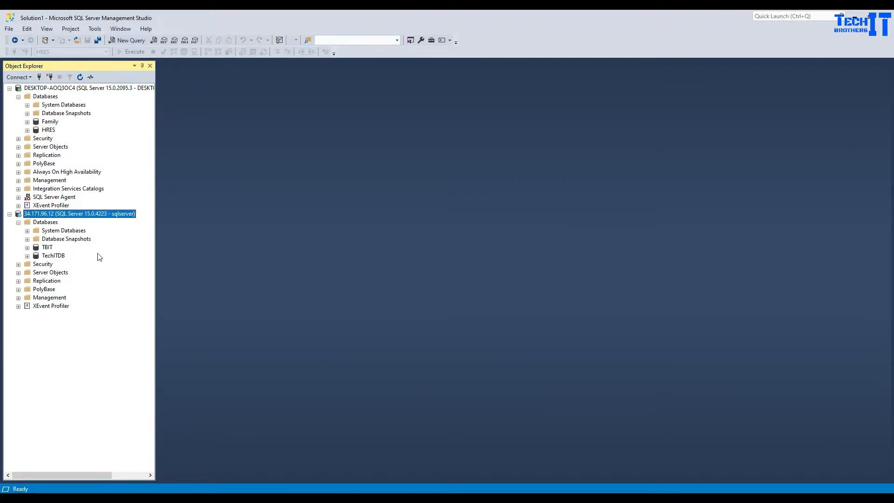
pyautogui.click(80, 77)
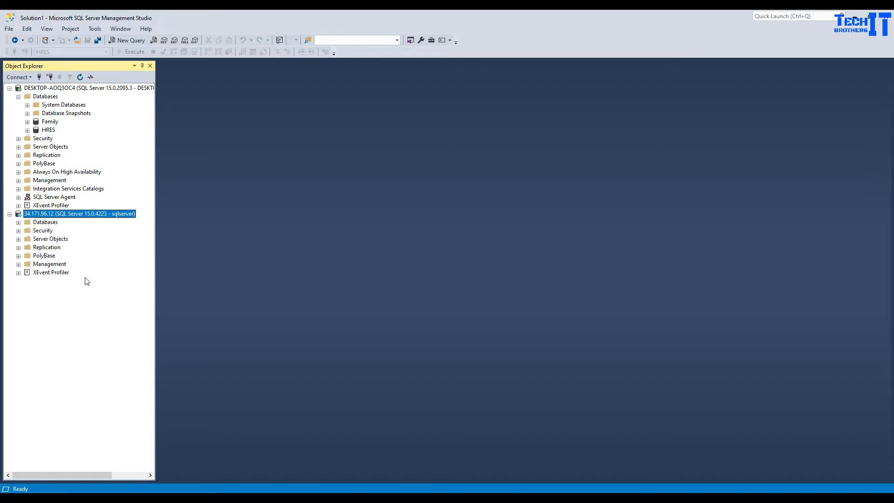
pyautogui.click(18, 222)
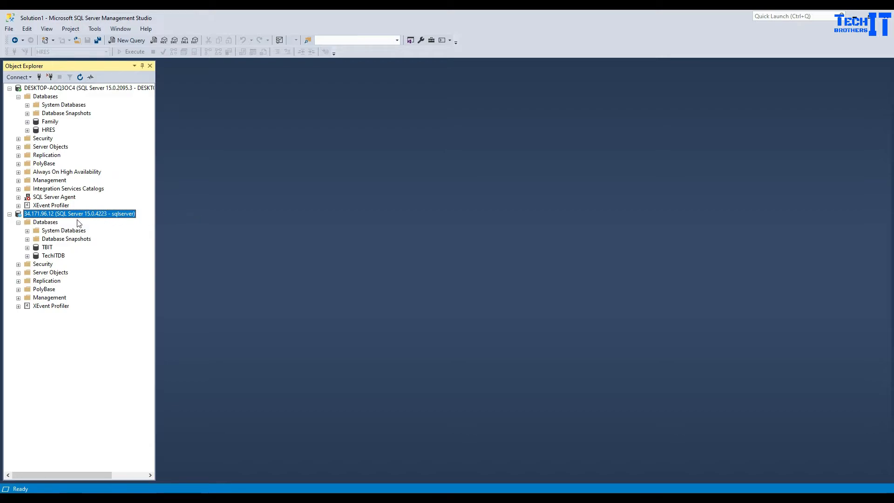
pyautogui.click(52, 224)
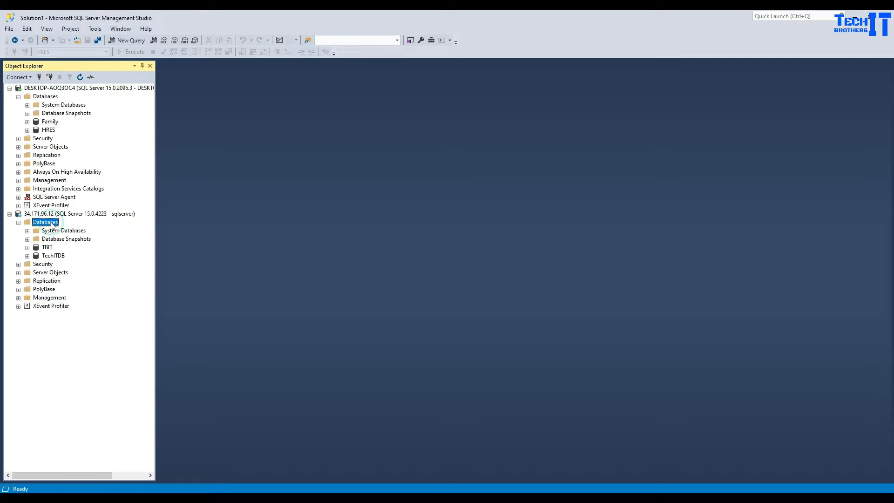
# Step: Switch to the Google Cloud console in Chrome, open the SQL instances list and check the type of tbitsqlexpress
pyautogui.moveTo(333, 498)
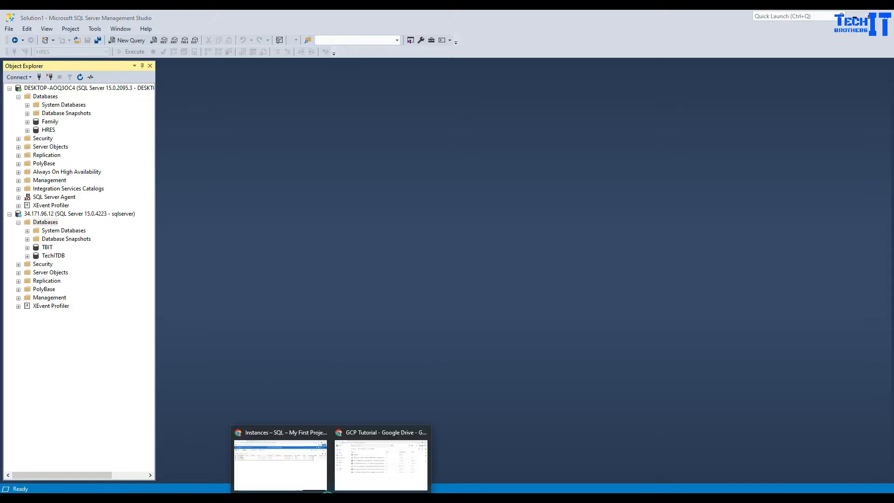
pyautogui.click(294, 461)
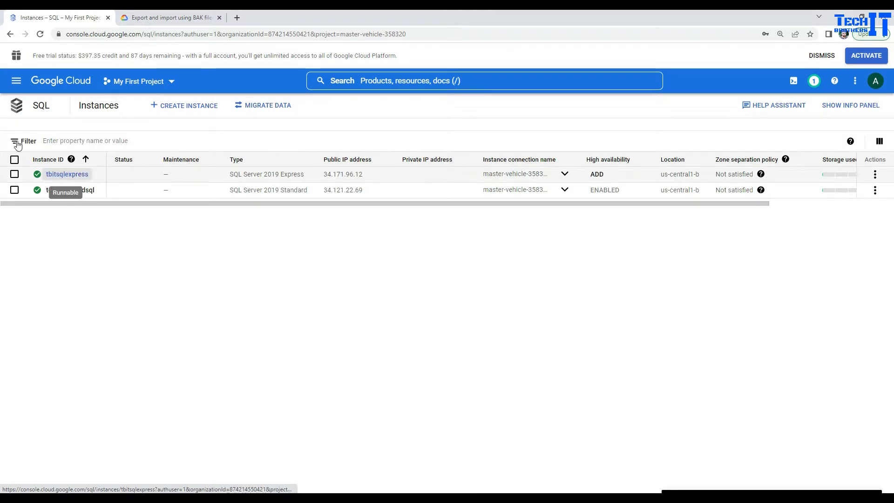
pyautogui.click(17, 82)
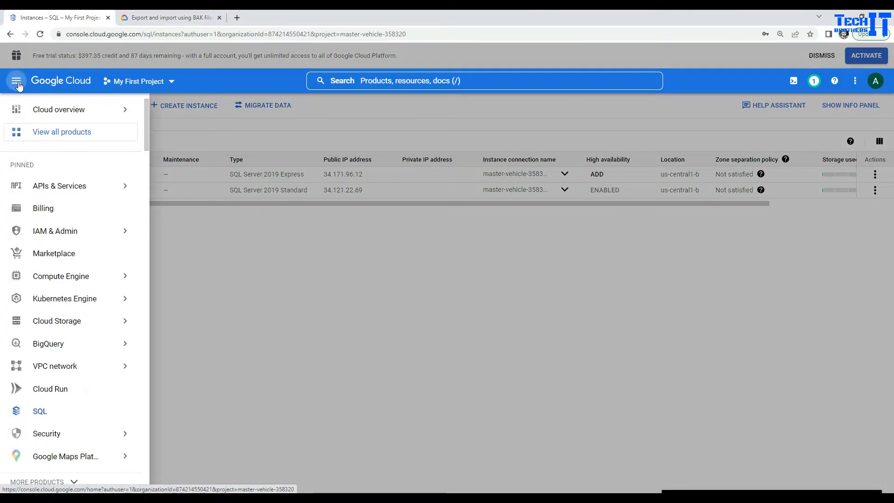
pyautogui.click(39, 412)
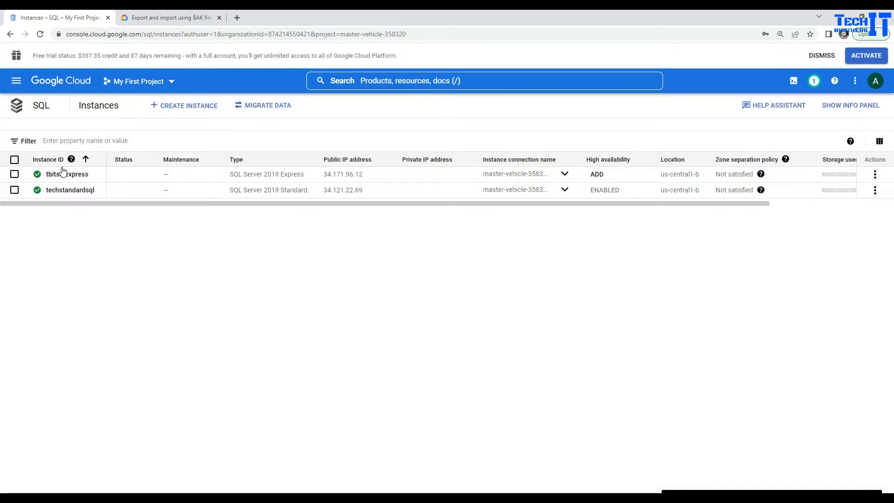
pyautogui.click(71, 159)
pyautogui.click(60, 225)
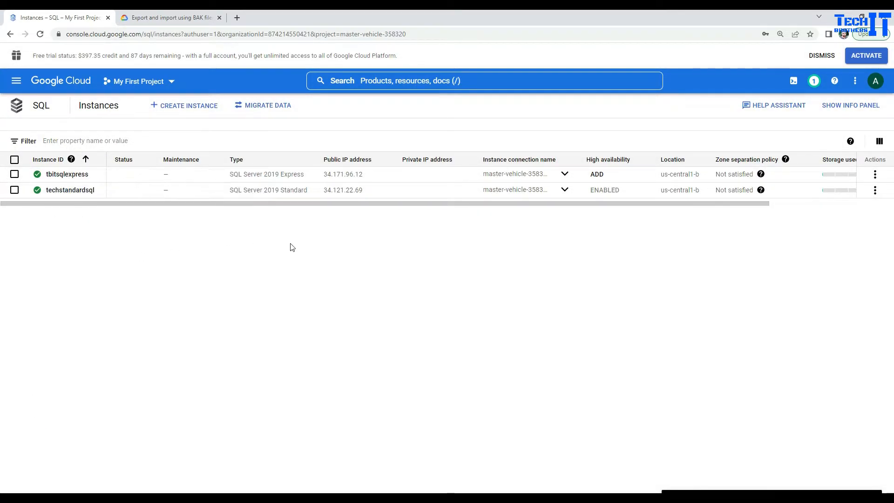
pyautogui.moveTo(305, 173); pyautogui.dragTo(229, 176)
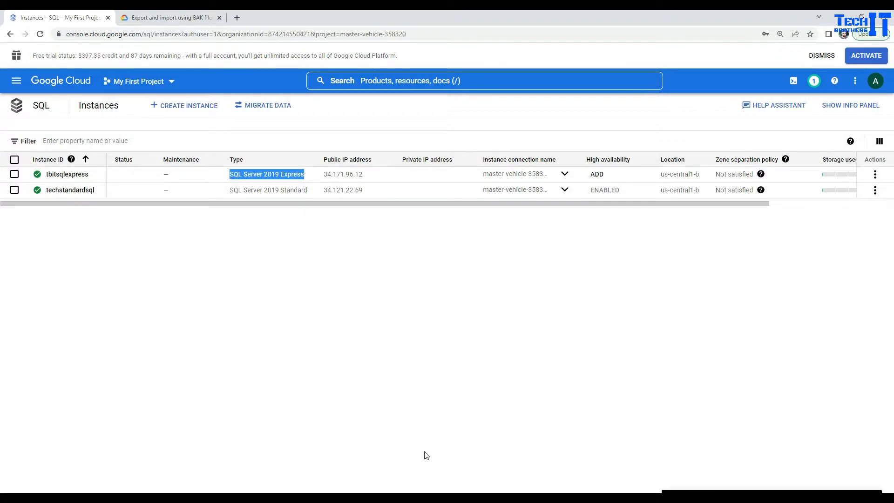
# Step: Select the local server in SQL Server Management Studio, and open the tbitsqlexpress instance in the Google Cloud console
pyautogui.hotkey('alt', 'Tab')
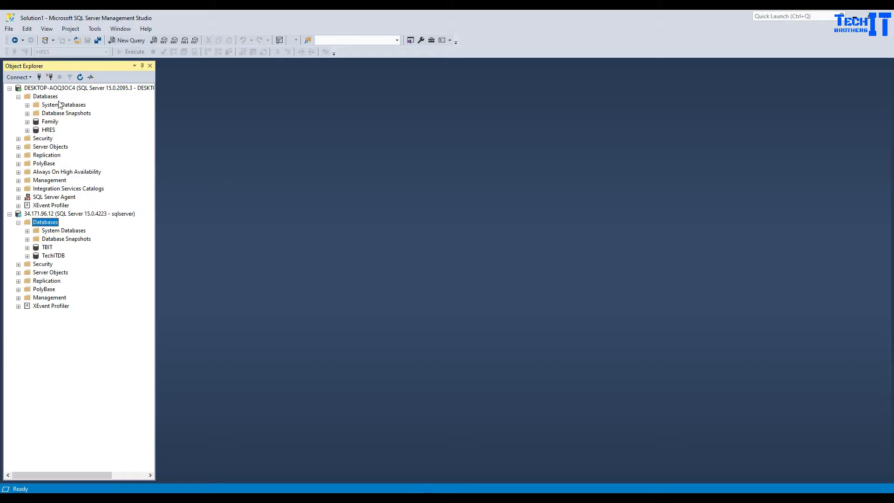
pyautogui.click(59, 89)
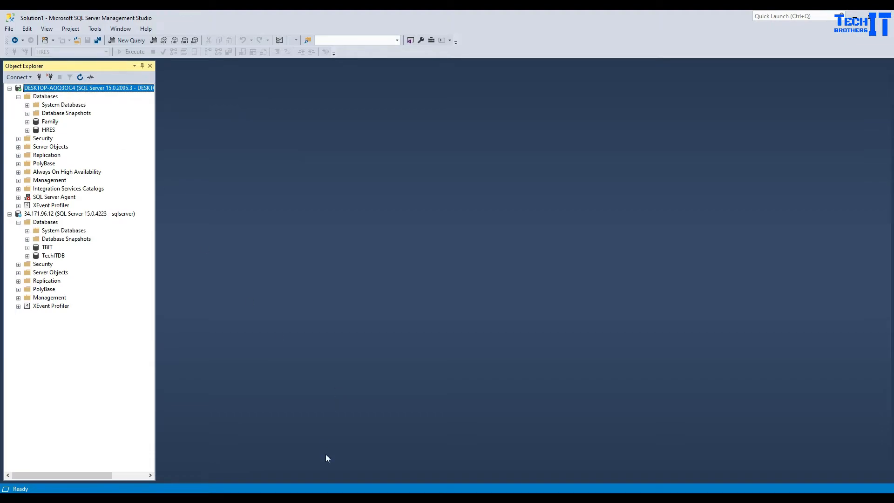
pyautogui.moveTo(298, 492)
pyautogui.click(299, 475)
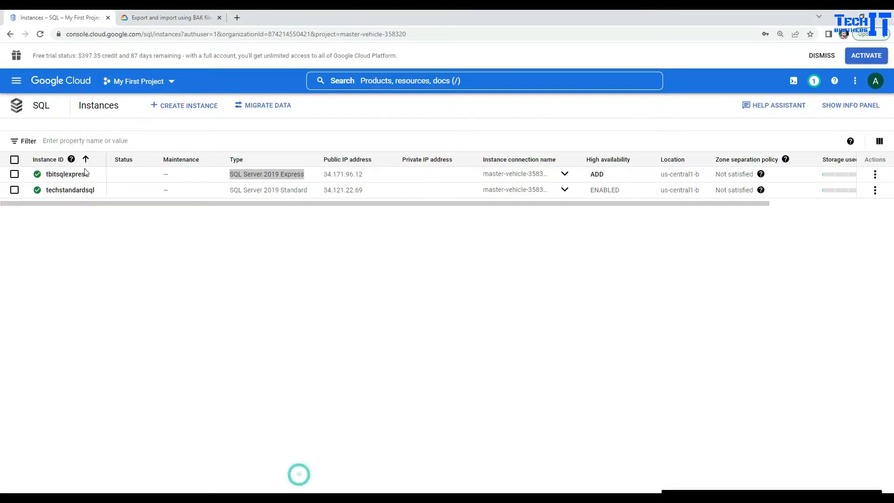
pyautogui.click(69, 176)
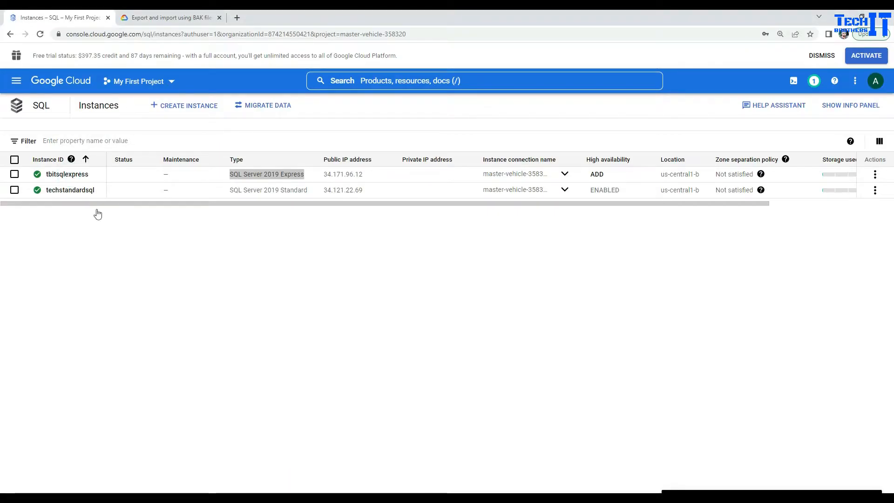
# Step: Open the data import page of the tbitsqlexpress instance and check the available file formats
pyautogui.click(75, 175)
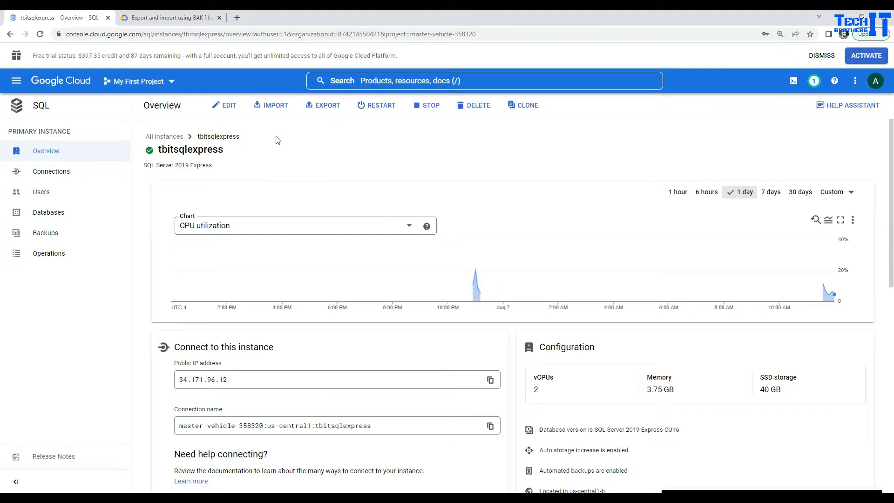
pyautogui.click(273, 108)
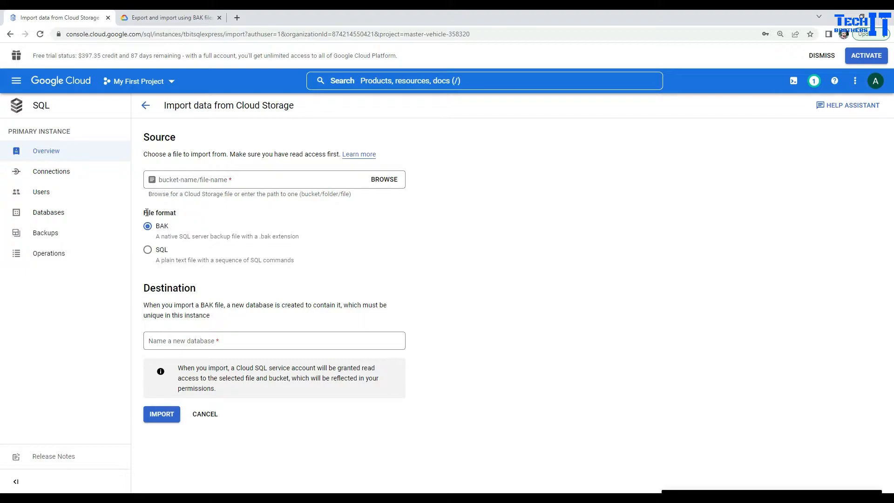
pyautogui.moveTo(145, 212); pyautogui.dragTo(195, 214)
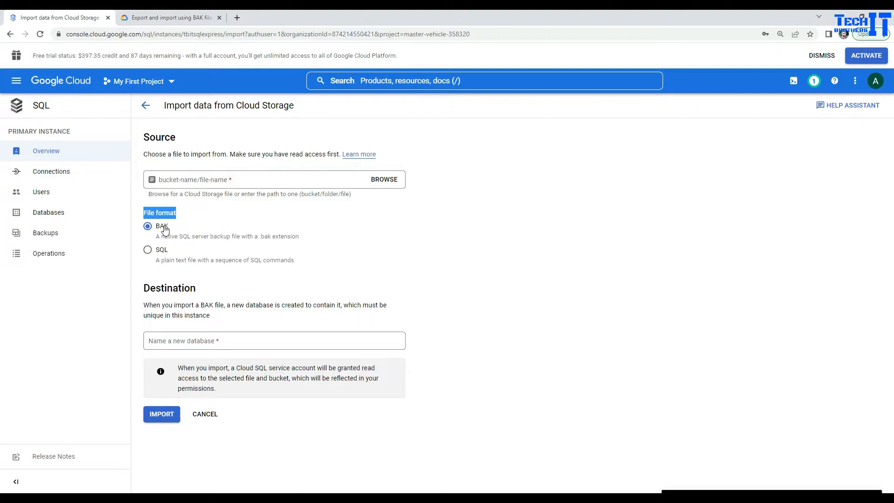
# Step: Search the console for "cloud stor" and open the Cloud Storage bucket browser
pyautogui.click(363, 86)
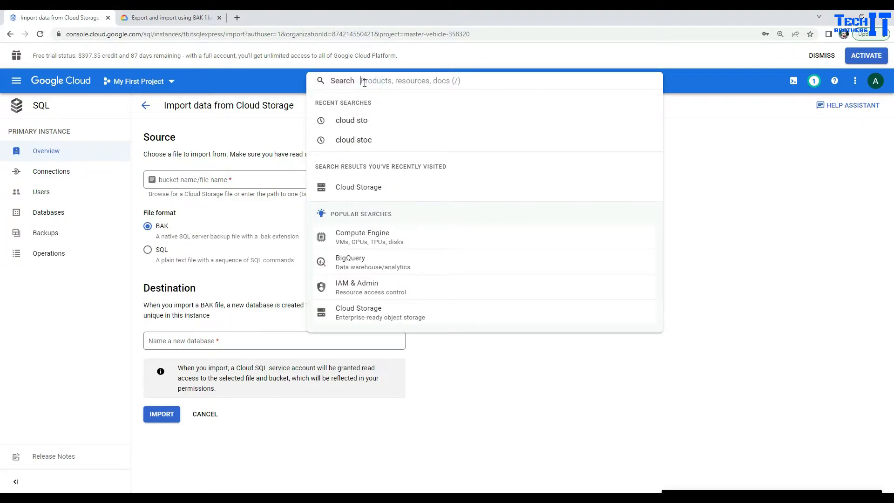
pyautogui.write('cloud3e')
pyautogui.press('BackSpace')
pyautogui.press('BackSpace')
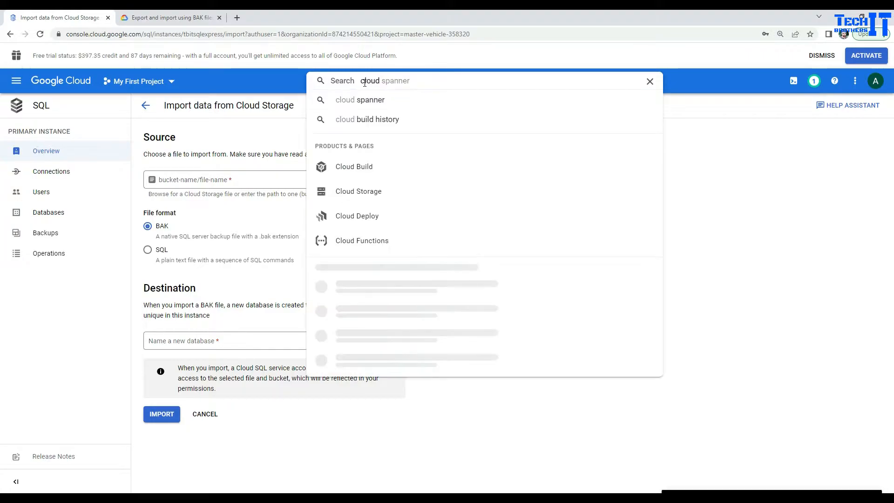
pyautogui.write('stor')
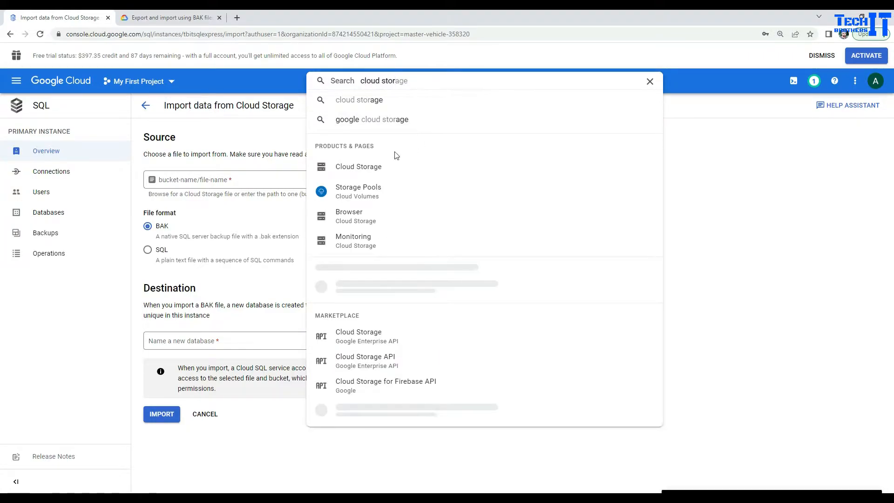
pyautogui.click(369, 169)
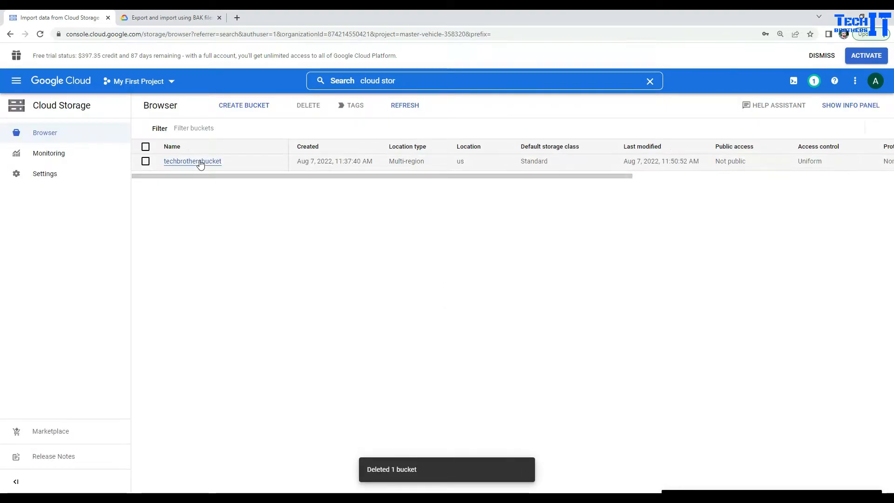
# Step: Create a Cloud Storage bucket named techmigrationbucket with the default settings
pyautogui.click(227, 109)
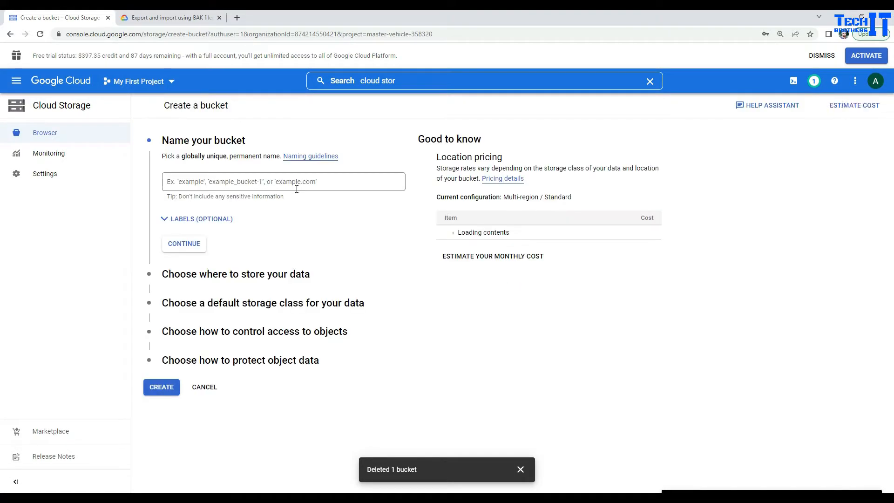
pyautogui.click(242, 183)
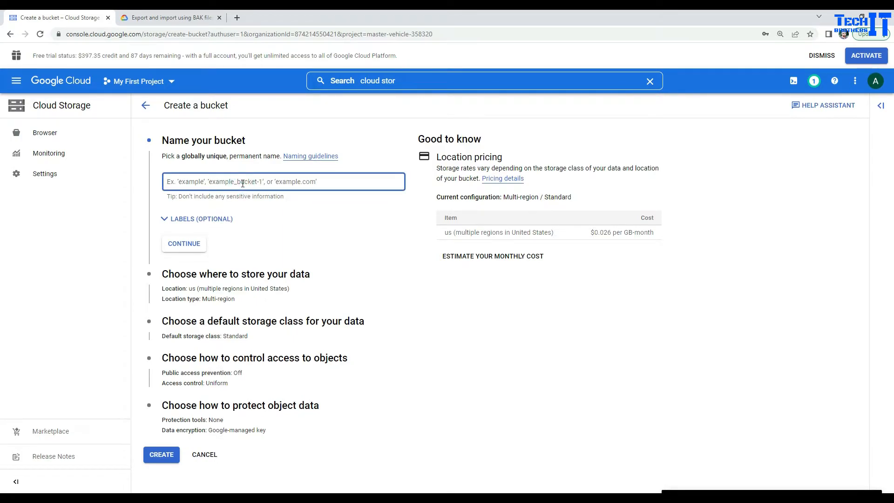
pyautogui.write('techmigrationbucket')
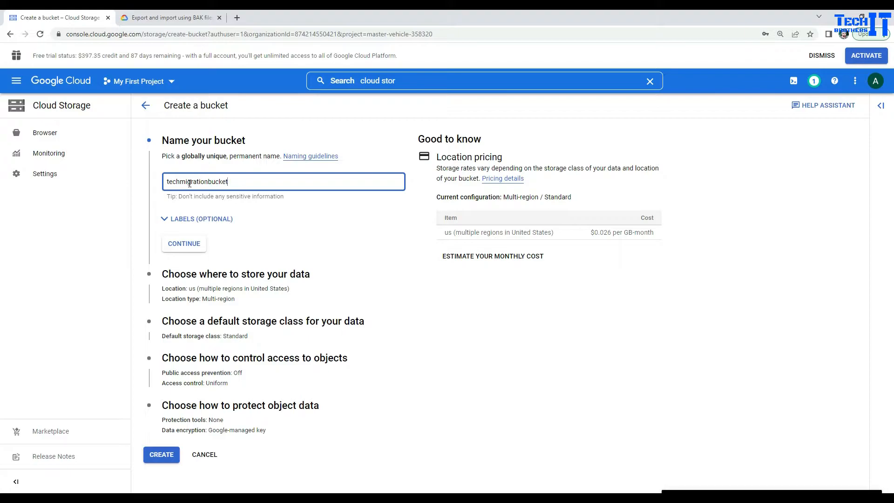
pyautogui.click(161, 454)
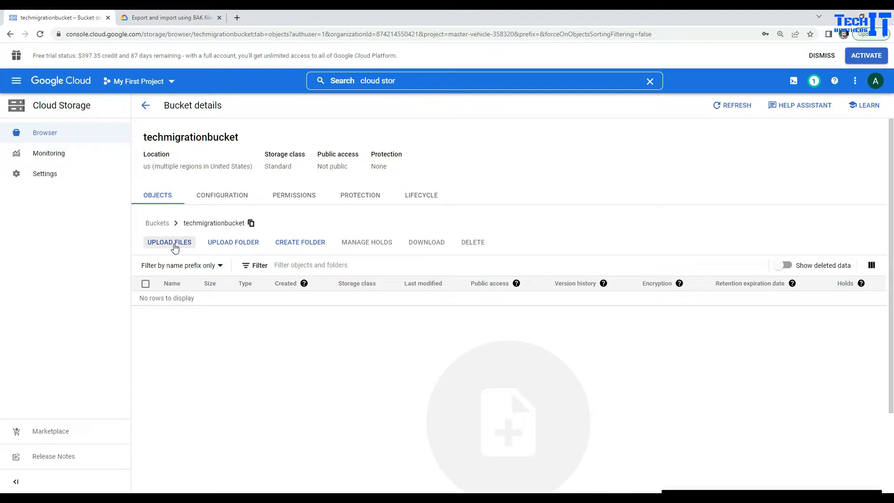
# Step: Create a folder named migration2022 in techmigrationbucket
pyautogui.click(285, 246)
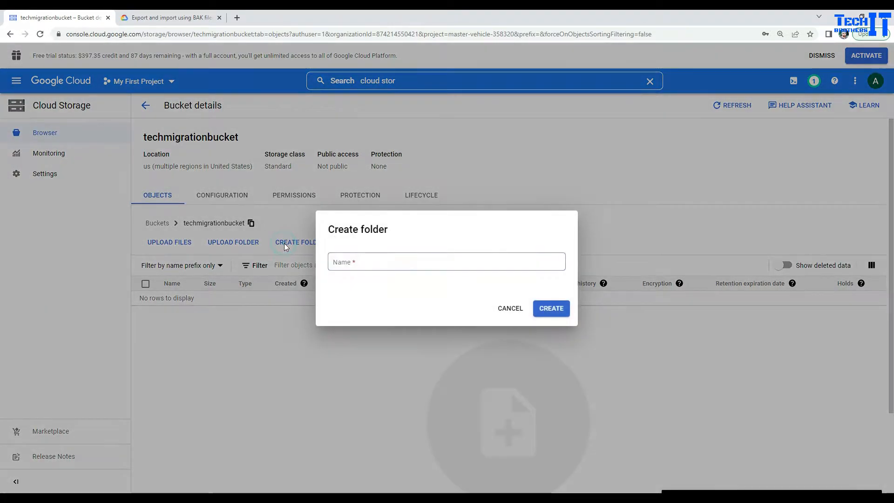
pyautogui.click(336, 262)
pyautogui.write('migration2022')
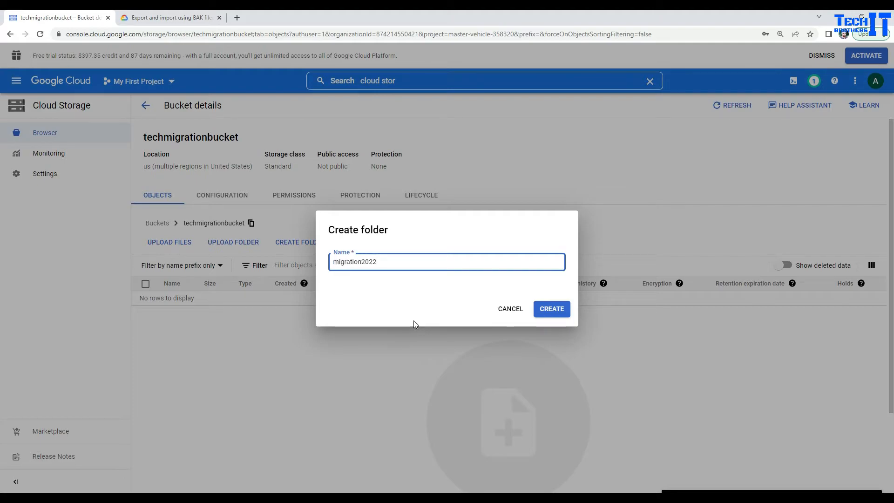
pyautogui.click(565, 308)
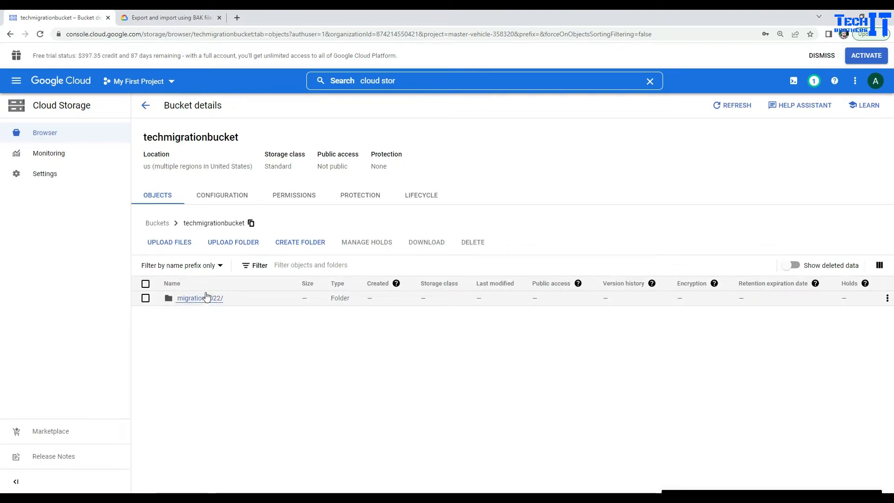
# Step: Upload HRES_Migration.bak from the local SQL Server Backup folder into the migration2022 folder of the bucket
pyautogui.click(206, 301)
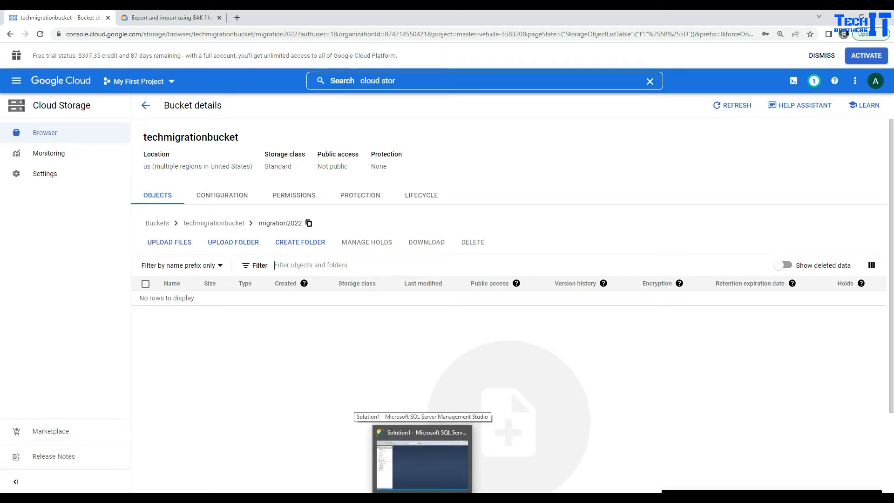
pyautogui.click(208, 348)
pyautogui.click(182, 242)
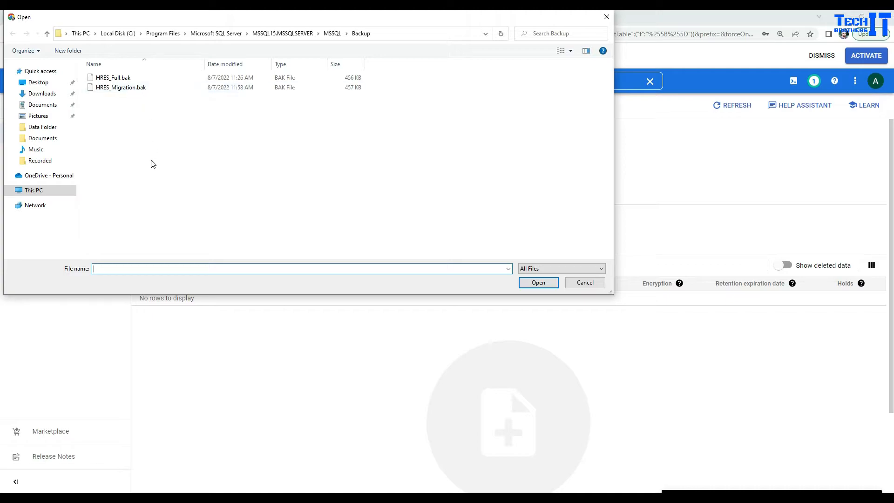
pyautogui.click(395, 32)
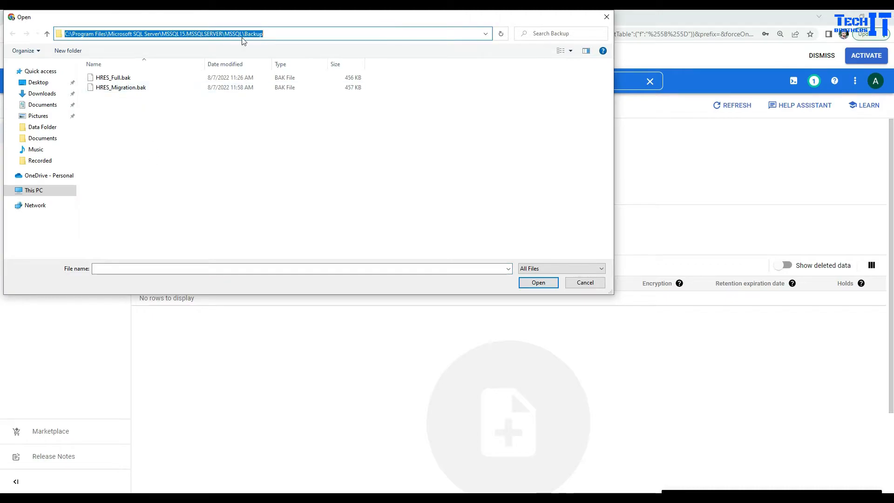
pyautogui.click(165, 121)
pyautogui.click(123, 88)
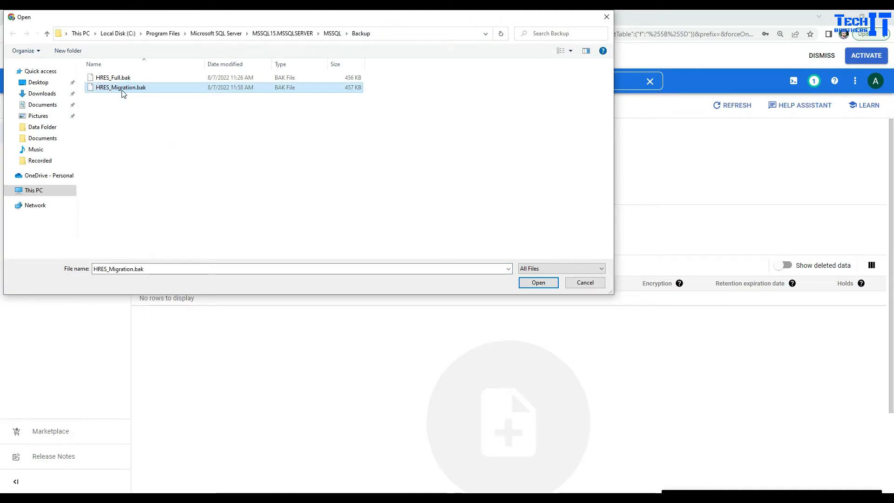
pyautogui.click(540, 285)
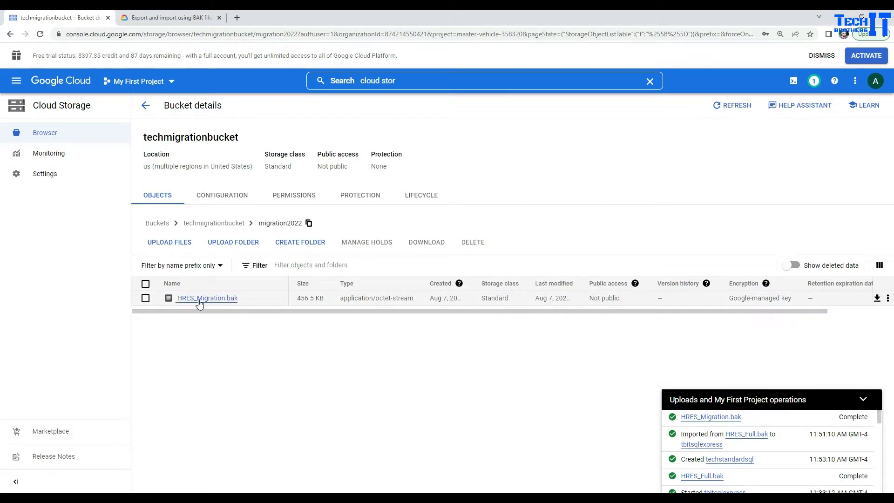
pyautogui.click(259, 371)
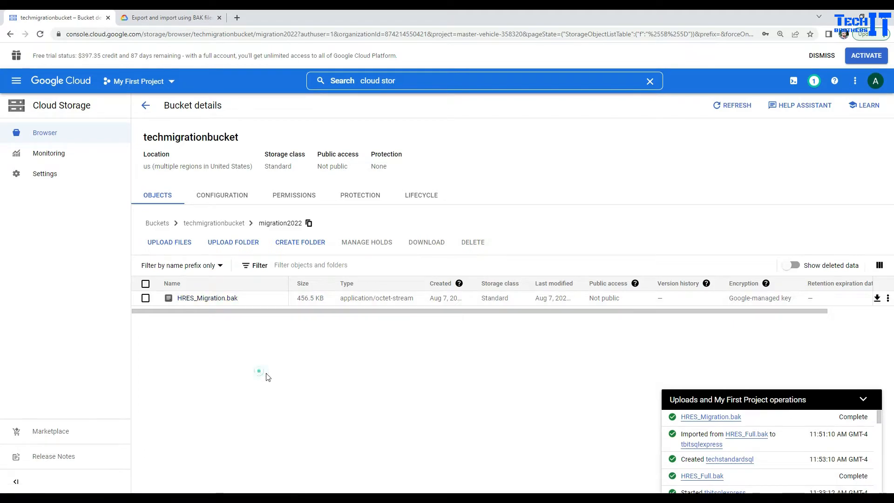
# Step: Return to the SQL instances list and open the data import page for tbitsqlexpress
pyautogui.click(15, 84)
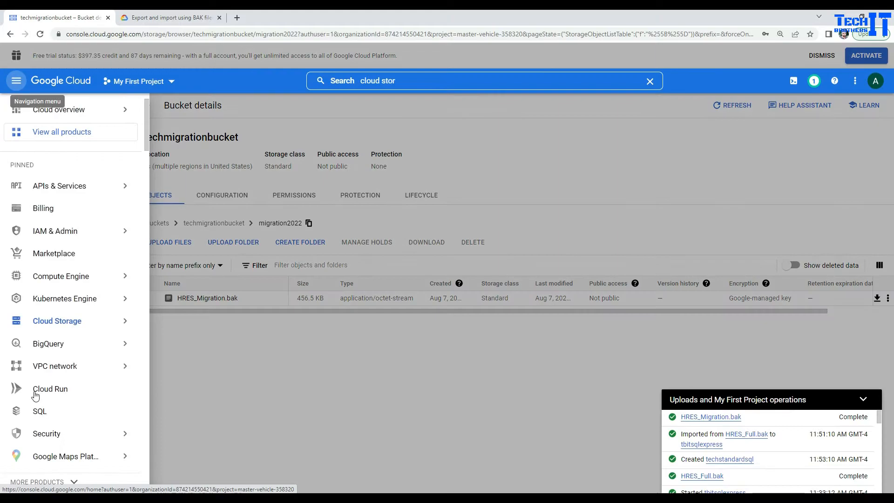
pyautogui.click(43, 413)
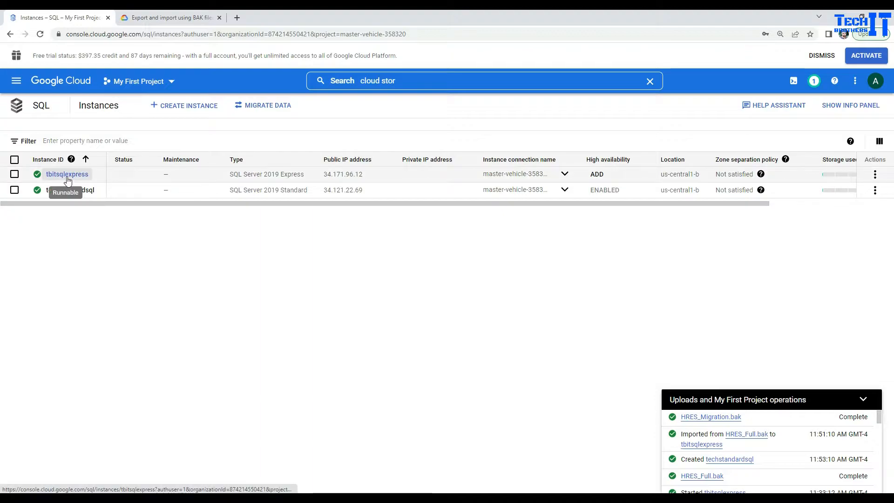
pyautogui.click(67, 175)
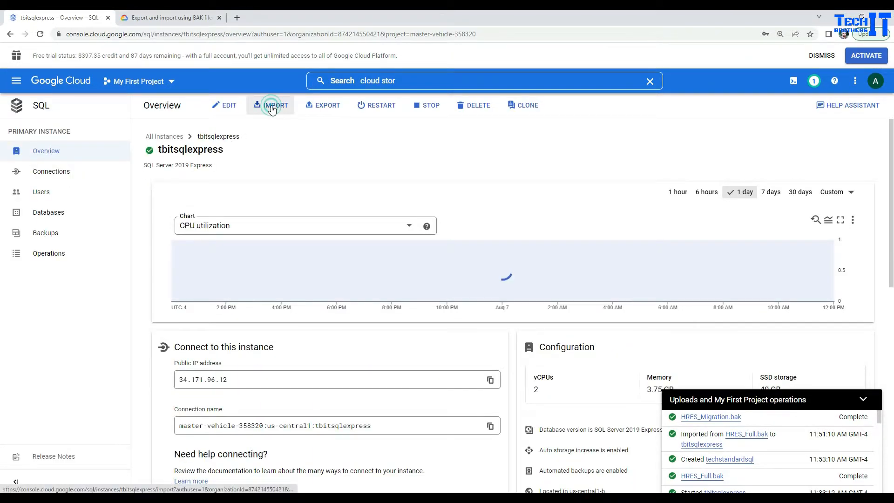
pyautogui.click(271, 106)
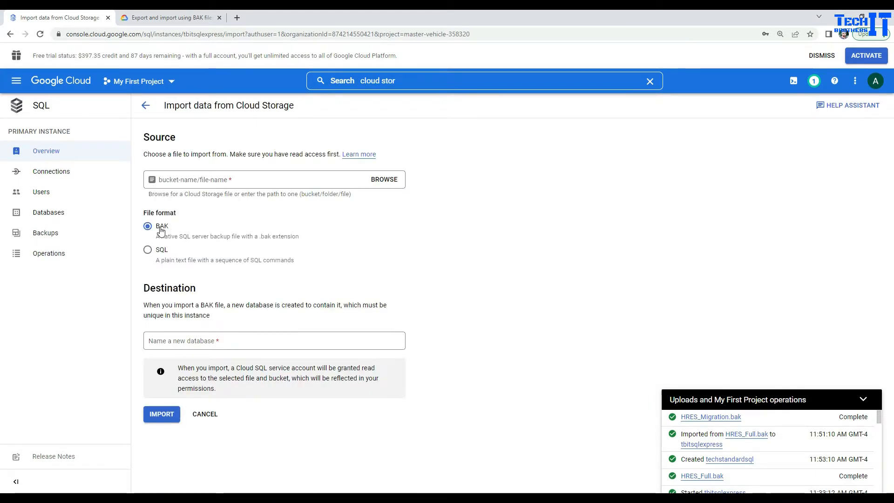
# Step: Choose HRES_Migration.bak in the migration2022 folder of techmigrationbucket as the import source file
pyautogui.click(381, 181)
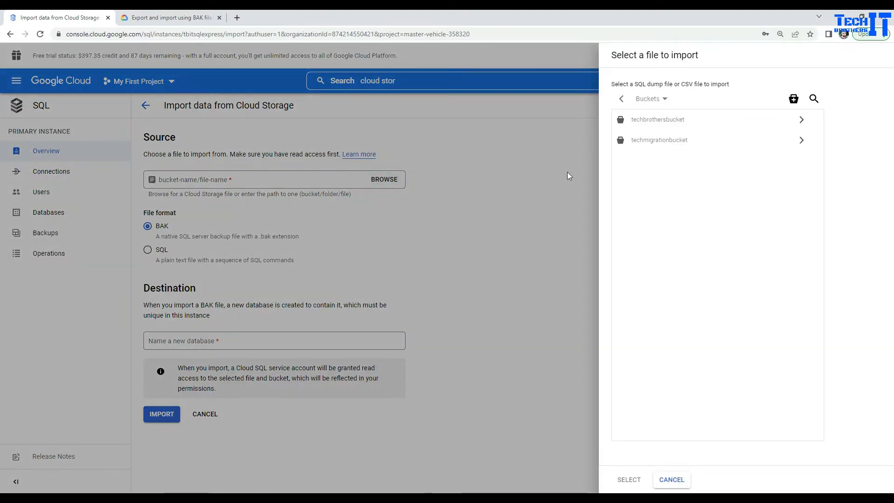
pyautogui.click(663, 146)
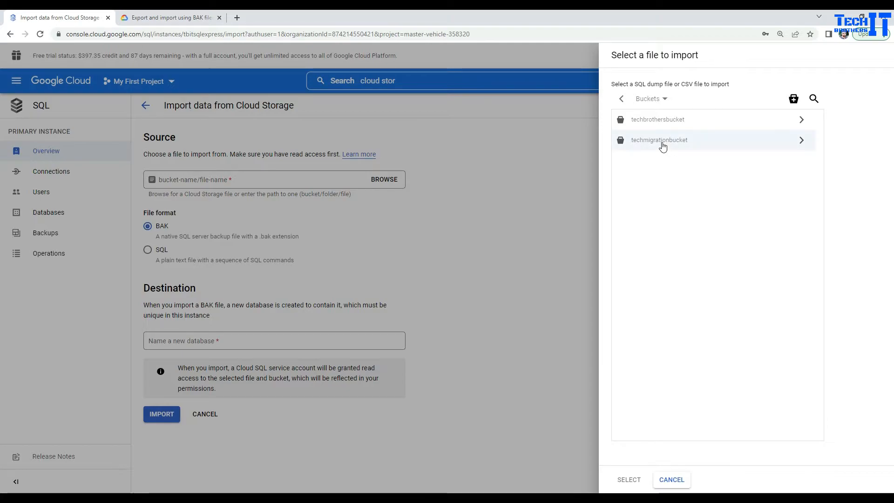
pyautogui.click(662, 122)
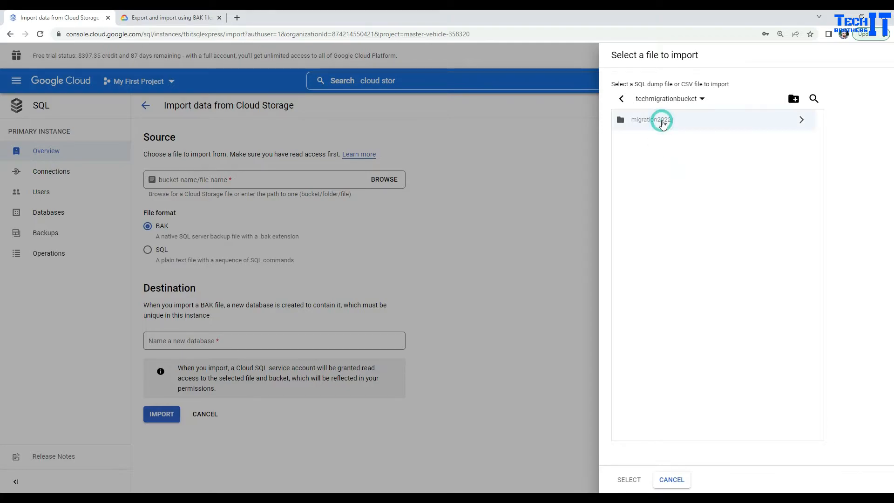
pyautogui.click(657, 122)
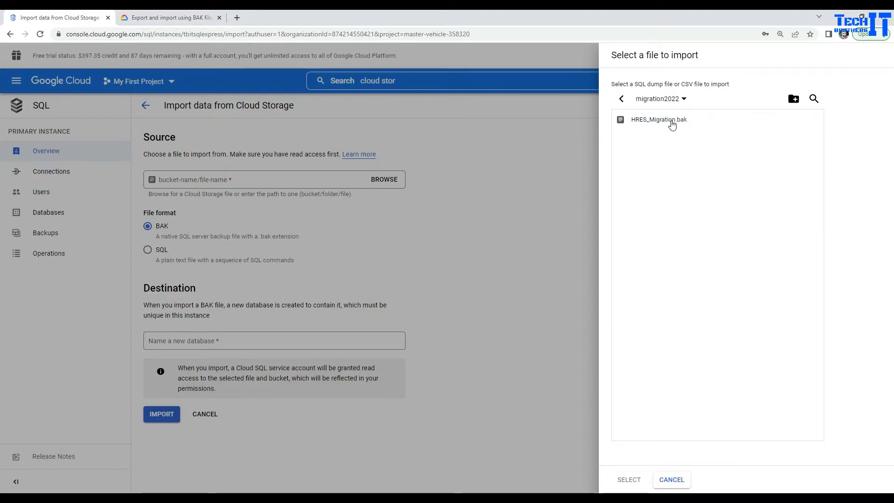
pyautogui.click(672, 123)
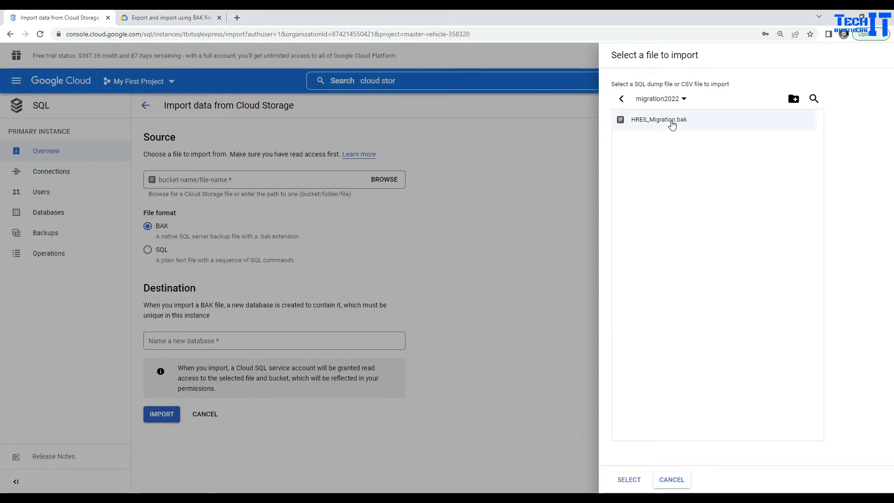
pyautogui.click(628, 479)
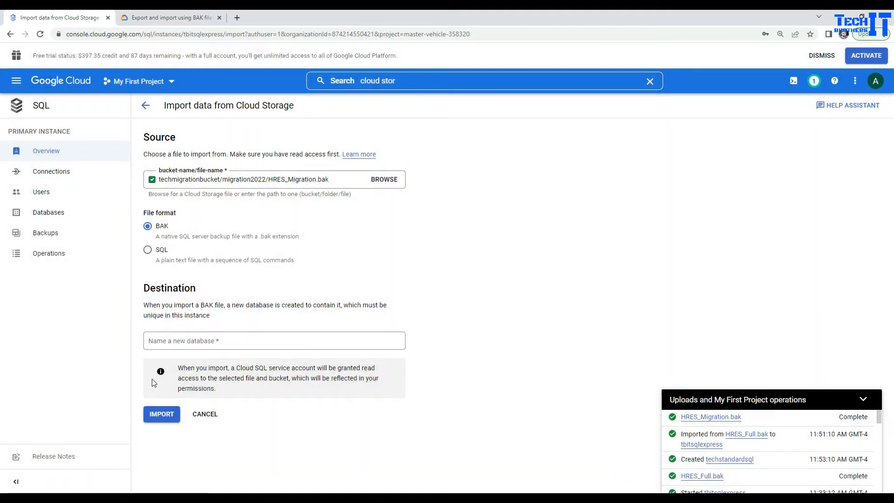
# Step: Name the new destination database HRES and start the import
pyautogui.click(193, 340)
pyautogui.write('H')
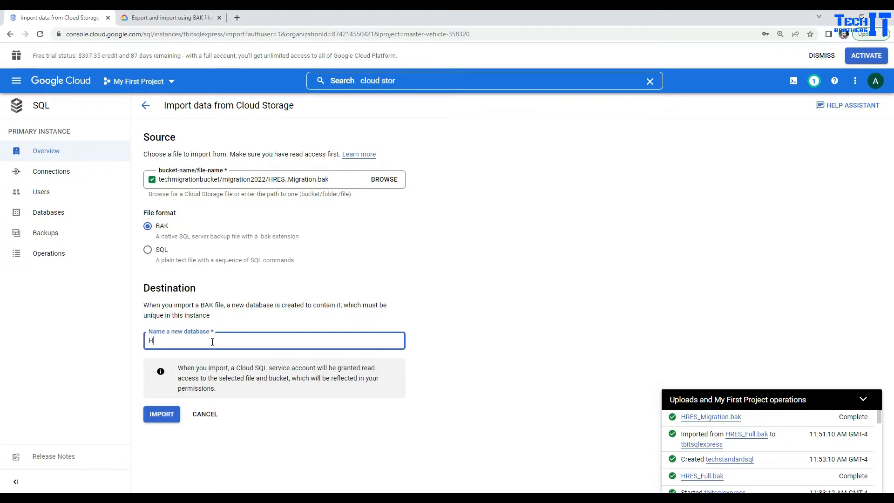
pyautogui.write('RES')
pyautogui.click(157, 419)
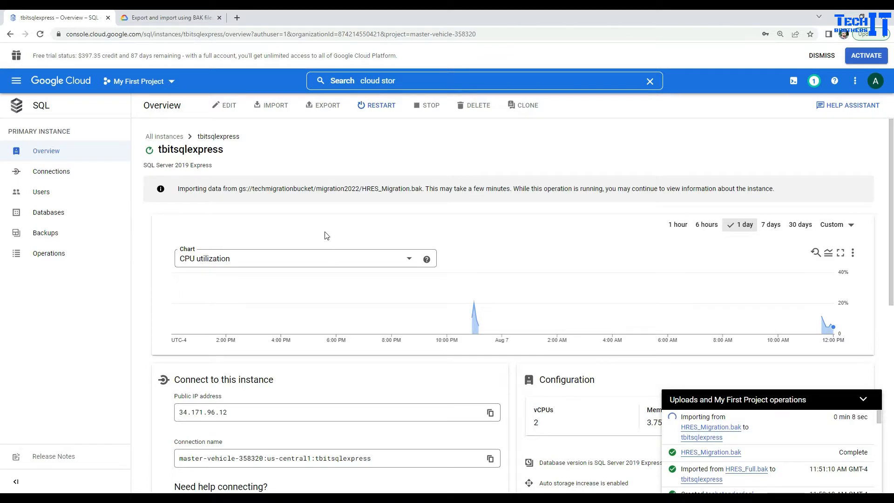
# Step: Check the import status of tbitsqlexpress and look for HRES in the instance's database list
pyautogui.moveTo(150, 158)
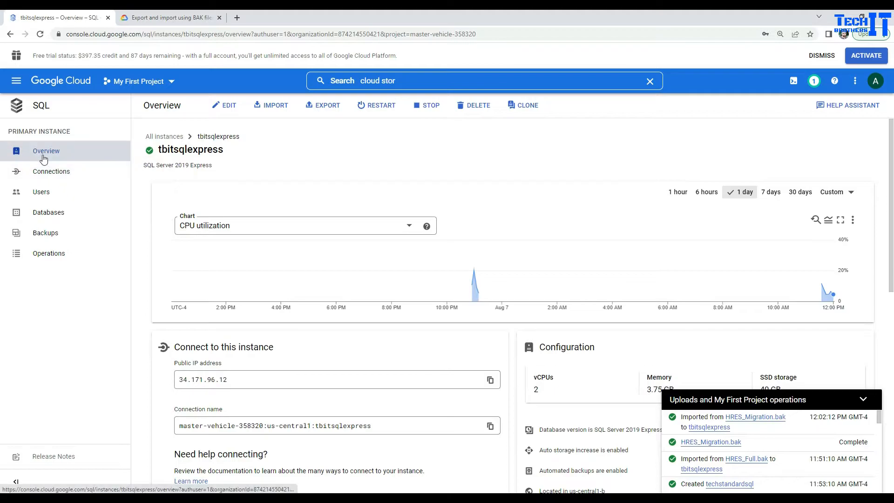
pyautogui.click(51, 217)
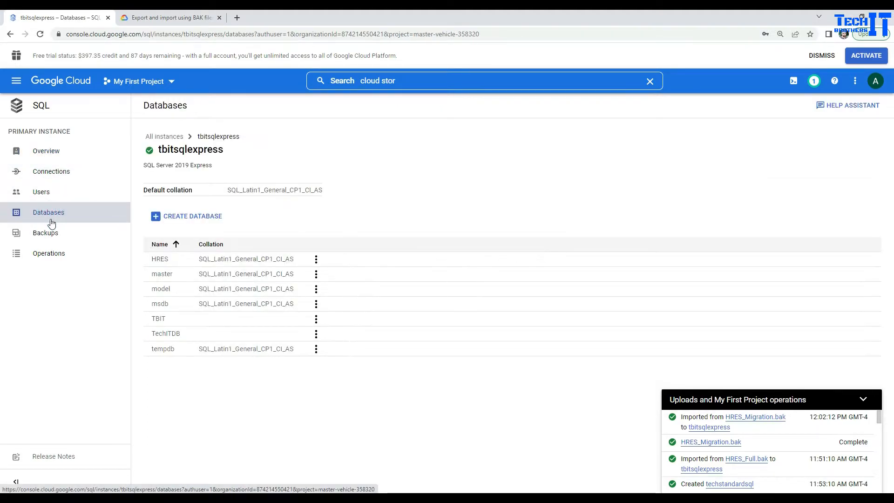
pyautogui.click(179, 380)
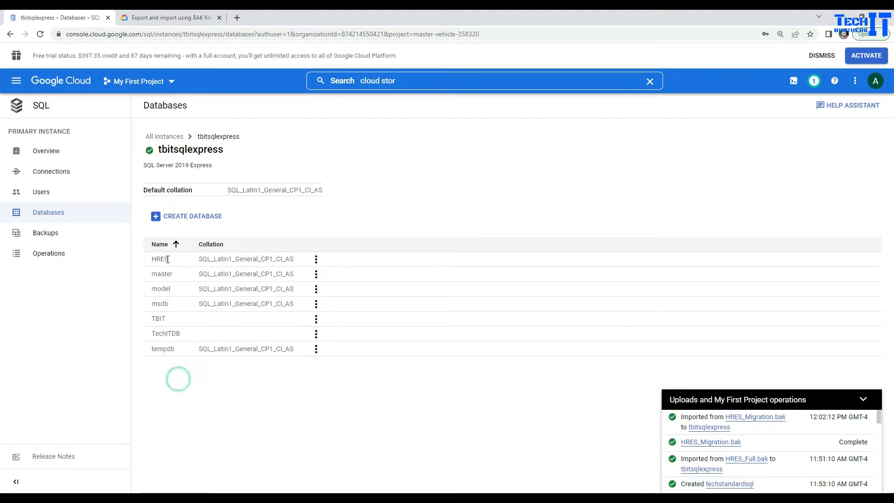
# Step: Switch to SQL Server Management Studio and refresh the Databases folder of the cloud SQL Server
pyautogui.doubleClick(167, 259)
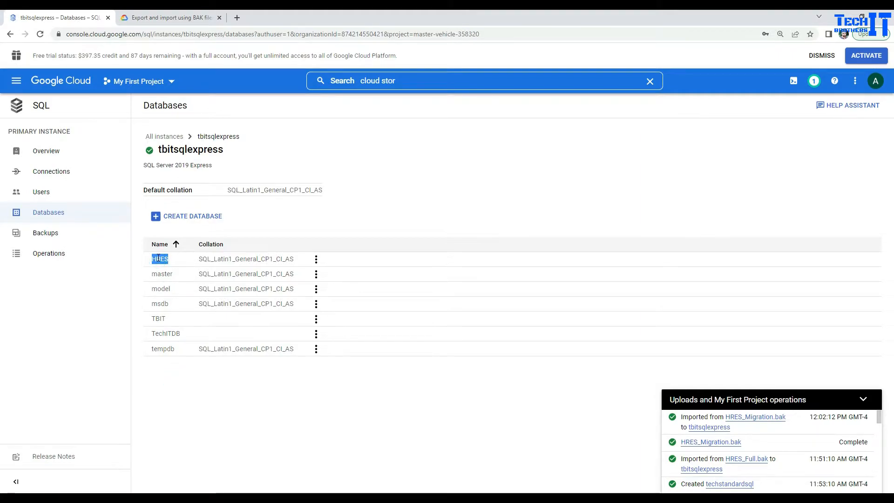
pyautogui.click(386, 212)
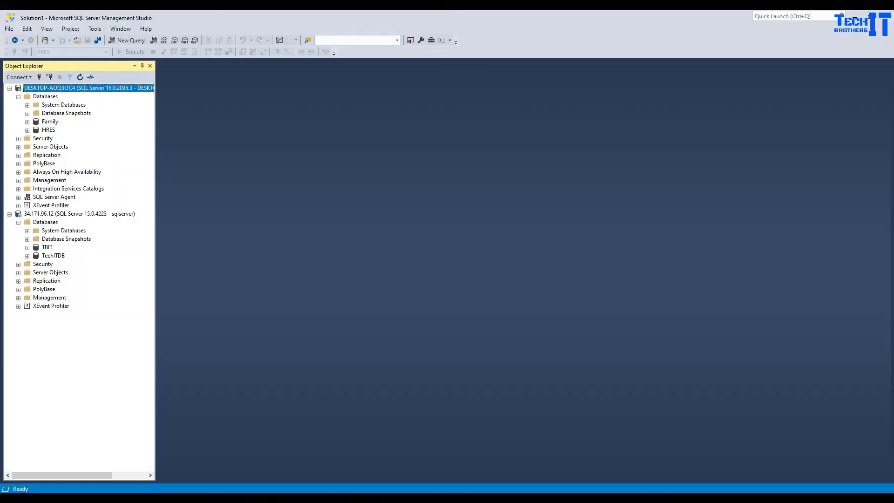
pyautogui.click(46, 222)
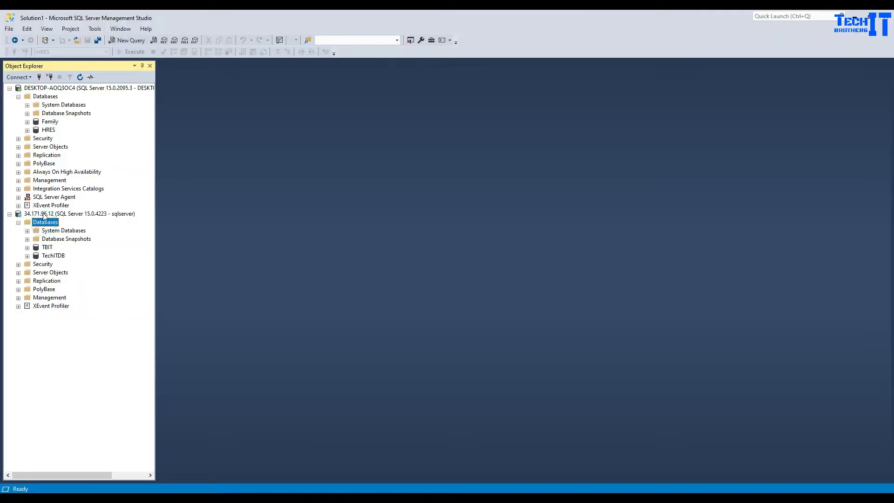
pyautogui.click(42, 214)
pyautogui.click(51, 223)
pyautogui.click(80, 77)
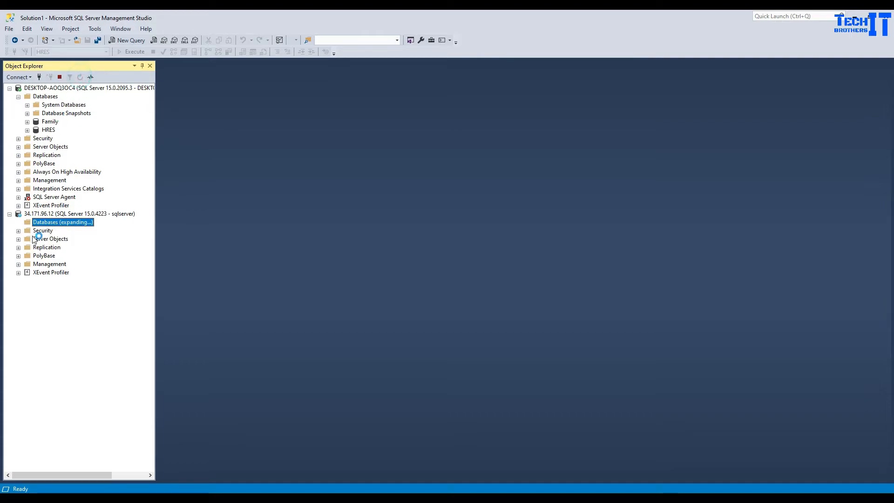
# Step: Check the migrated HRES database on the cloud server by viewing the top 1000 rows of dbo.Students, and close the query
pyautogui.click(47, 247)
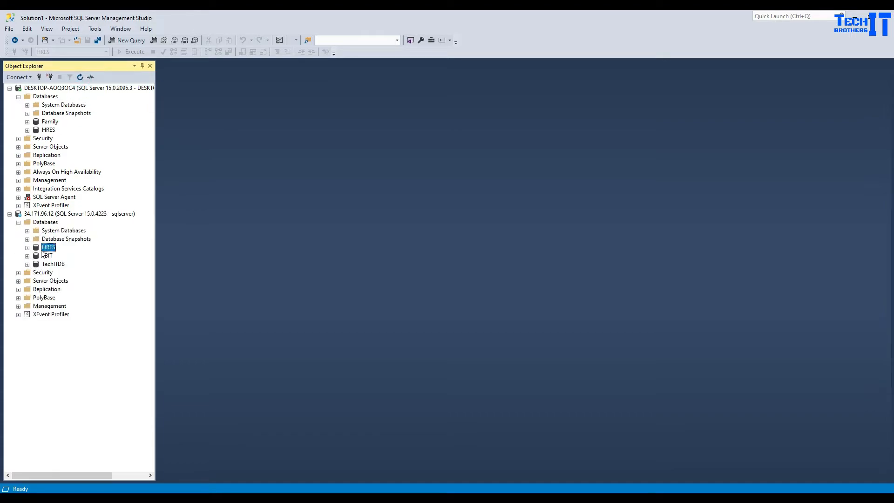
pyautogui.click(27, 247)
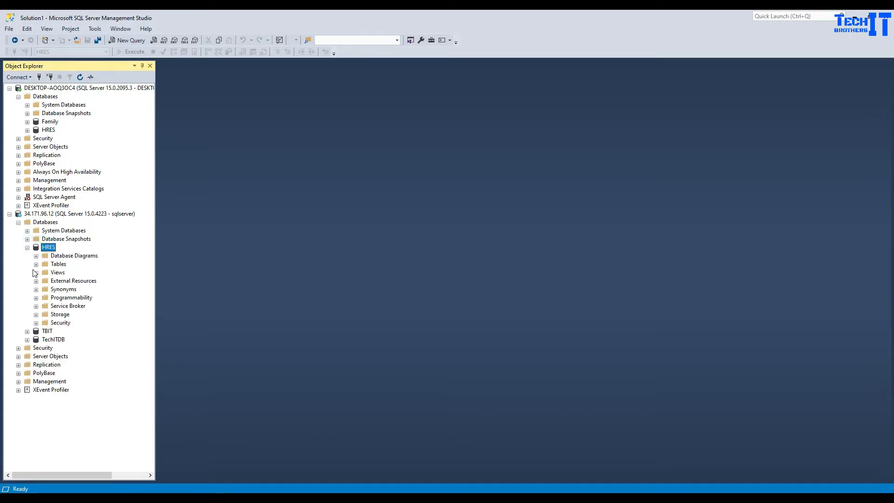
pyautogui.click(37, 264)
pyautogui.click(77, 309)
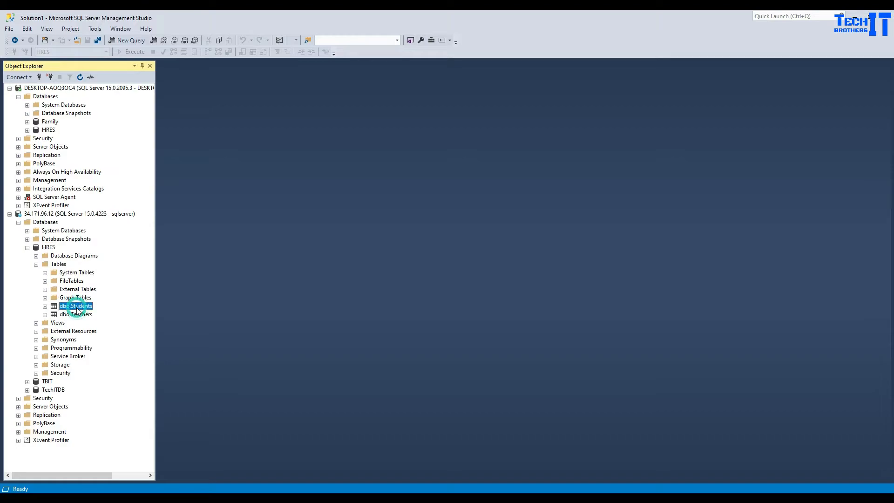
pyautogui.rightClick(81, 308)
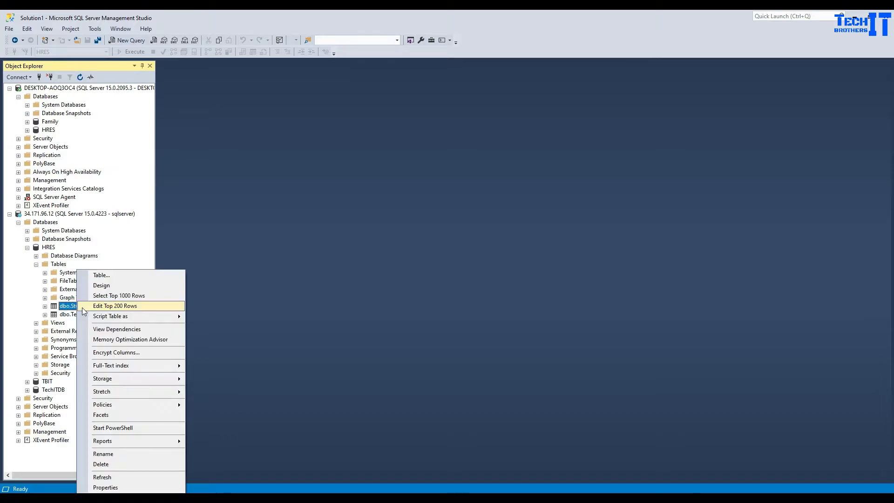
pyautogui.click(132, 296)
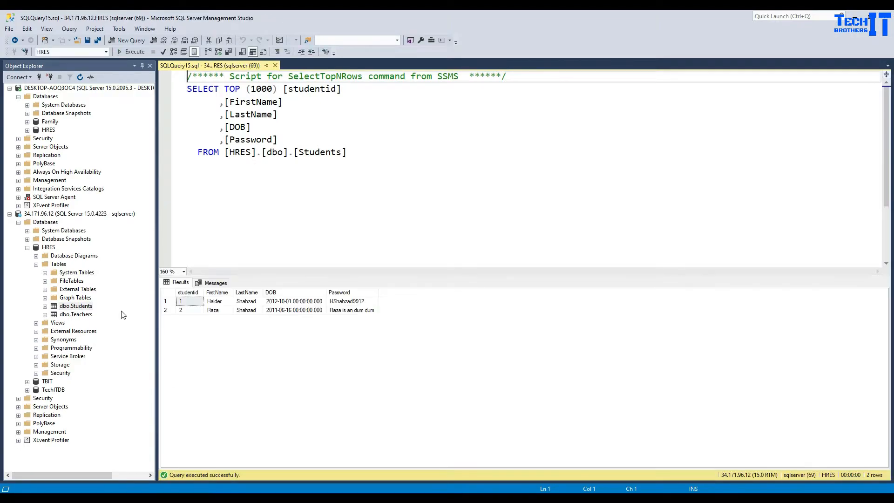
pyautogui.click(275, 66)
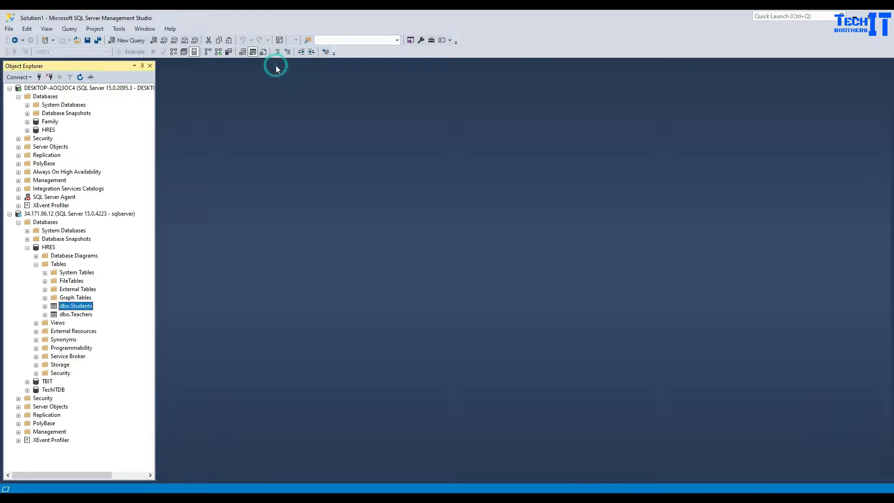
pyautogui.click(27, 247)
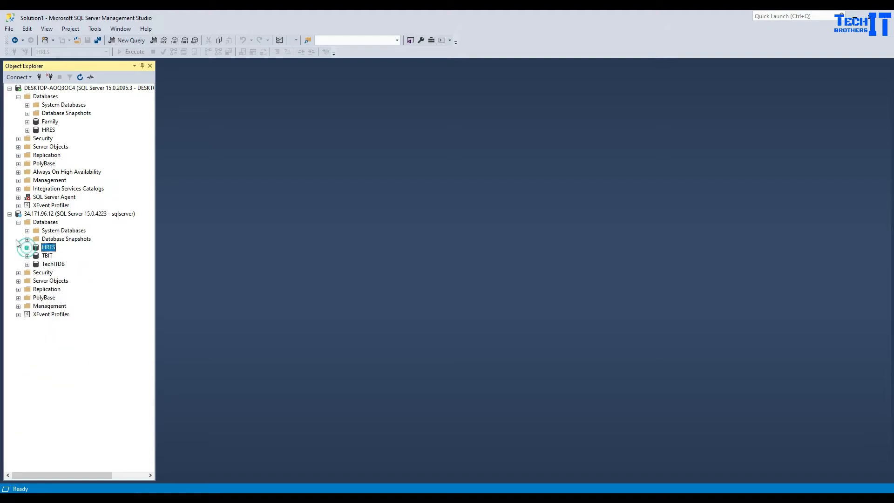
# Step: Try to restore a database on the cloud server from a backup file through the Restore Database dialog's Device source
pyautogui.click(40, 213)
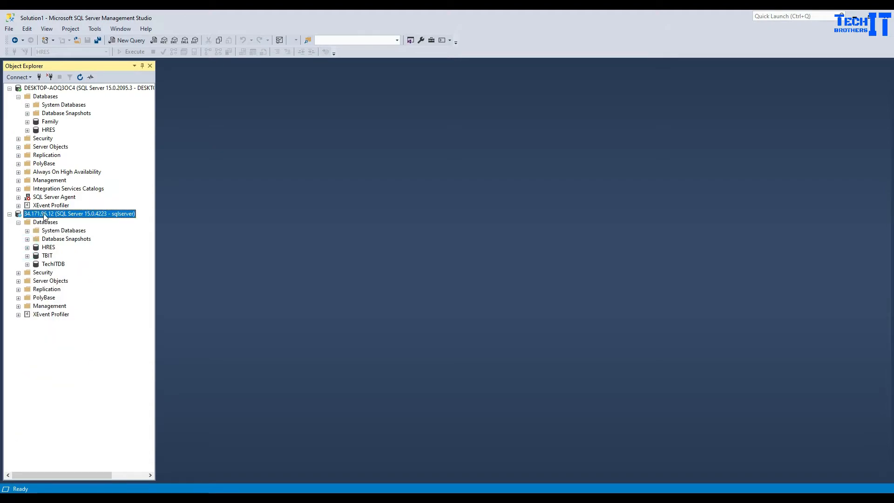
pyautogui.rightClick(50, 225)
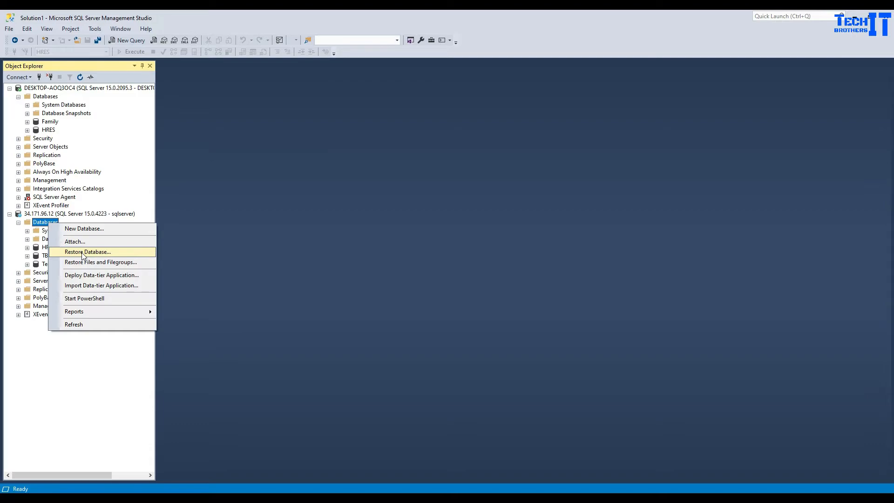
pyautogui.click(83, 252)
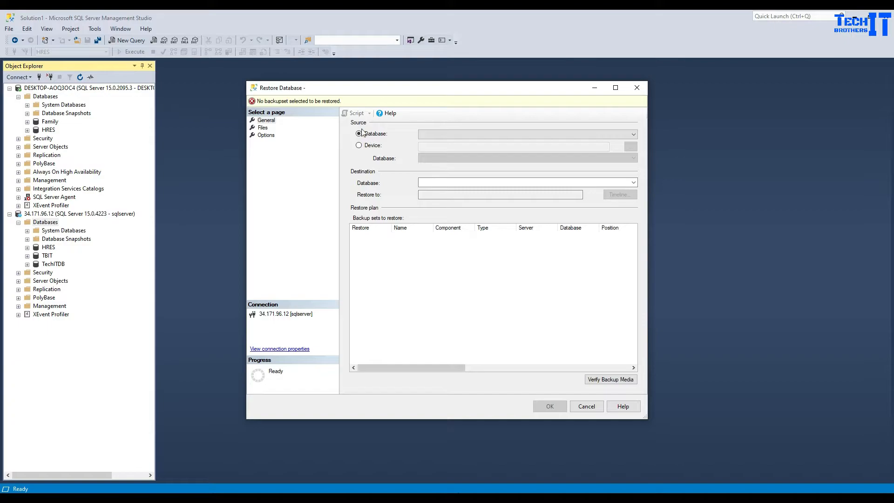
pyautogui.click(360, 146)
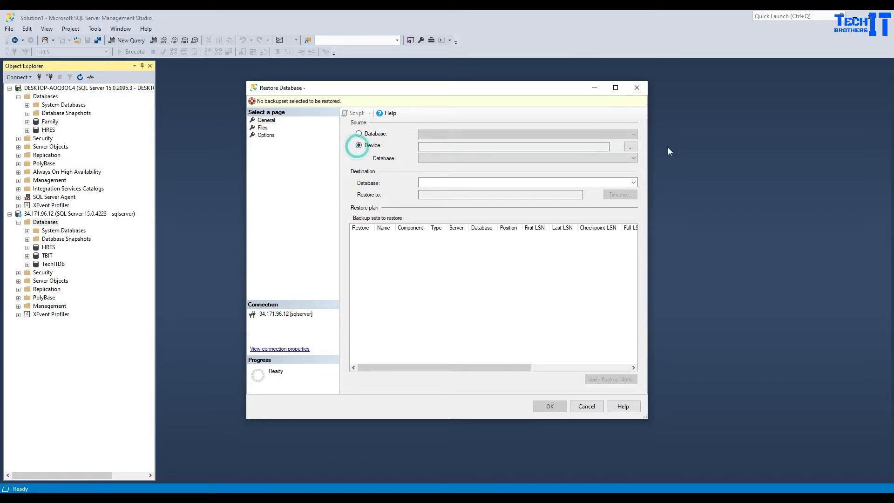
pyautogui.click(632, 147)
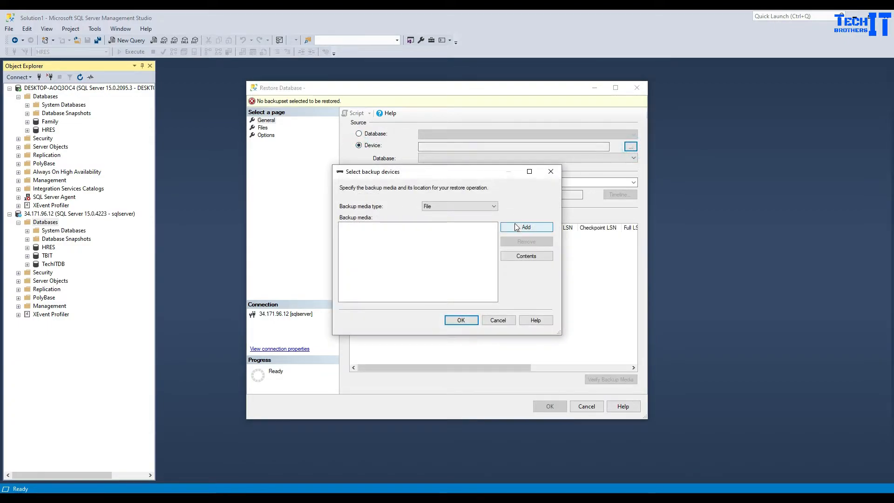
pyautogui.click(516, 228)
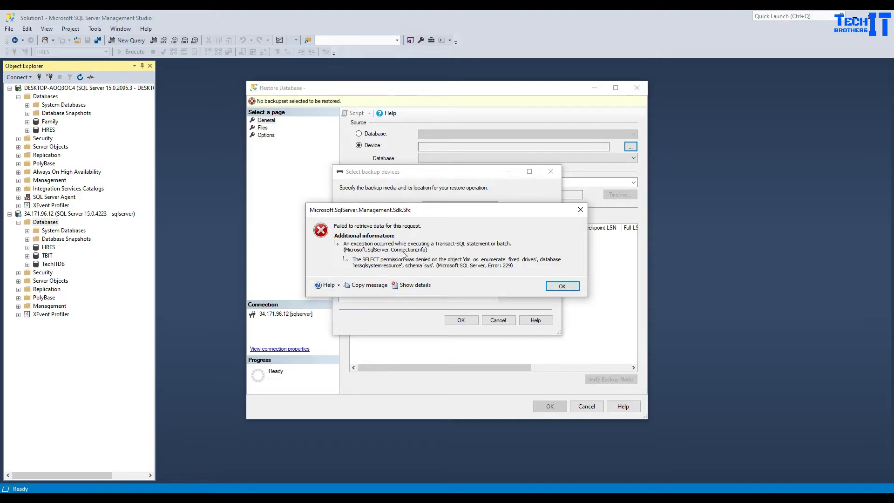
pyautogui.click(582, 211)
pyautogui.click(551, 171)
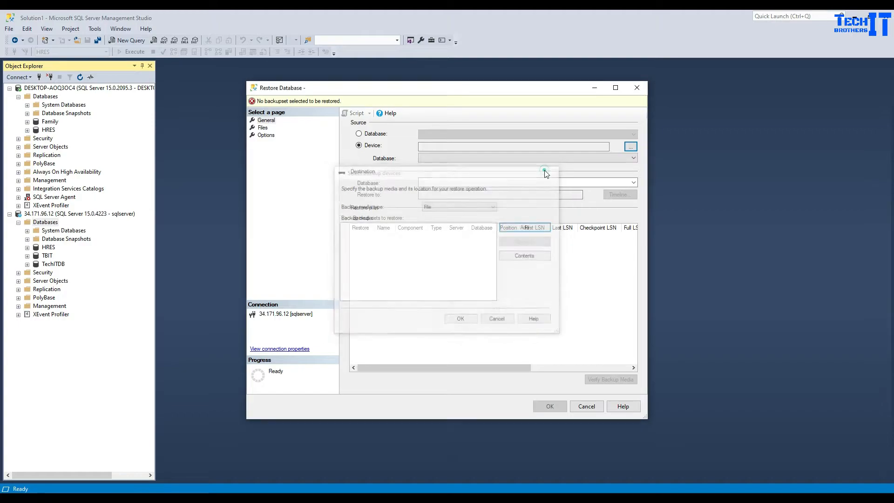
pyautogui.click(587, 407)
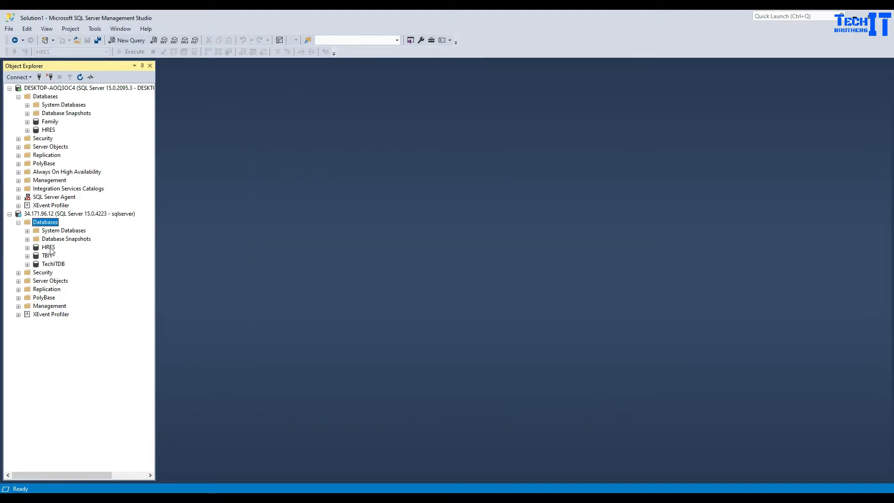
pyautogui.click(49, 130)
pyautogui.click(18, 223)
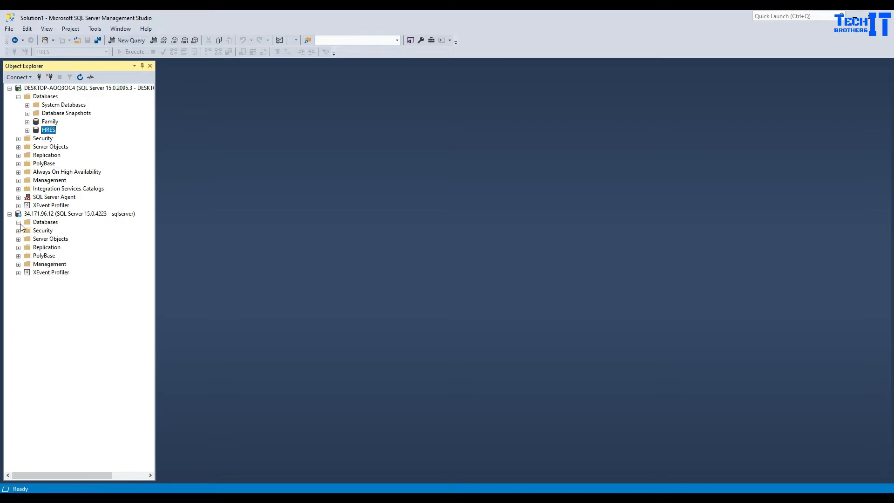
pyautogui.rightClick(49, 132)
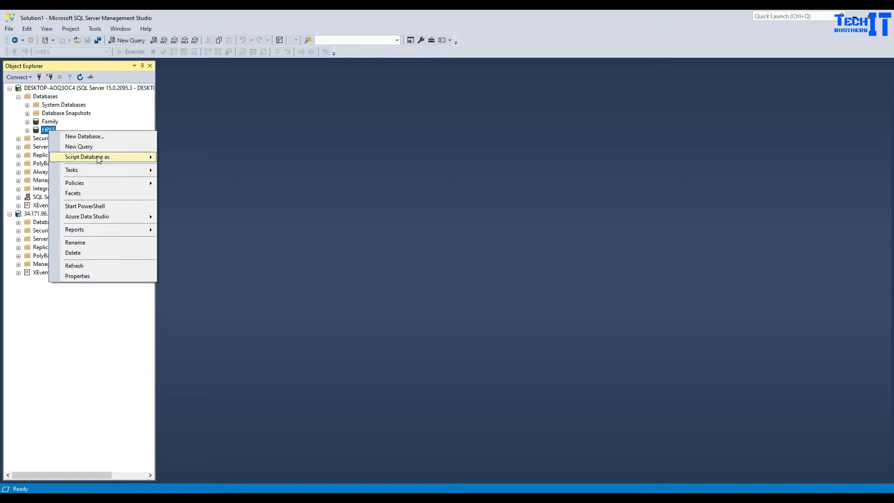
pyautogui.moveTo(99, 160)
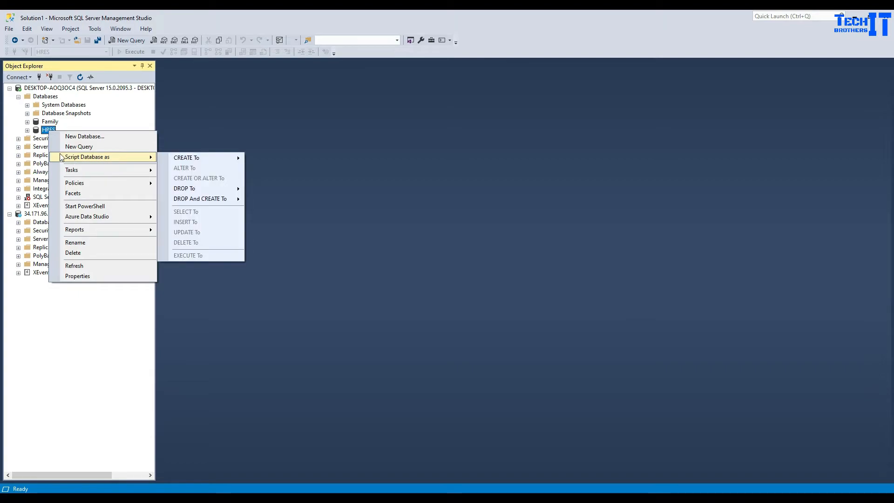
pyautogui.click(99, 107)
pyautogui.click(49, 98)
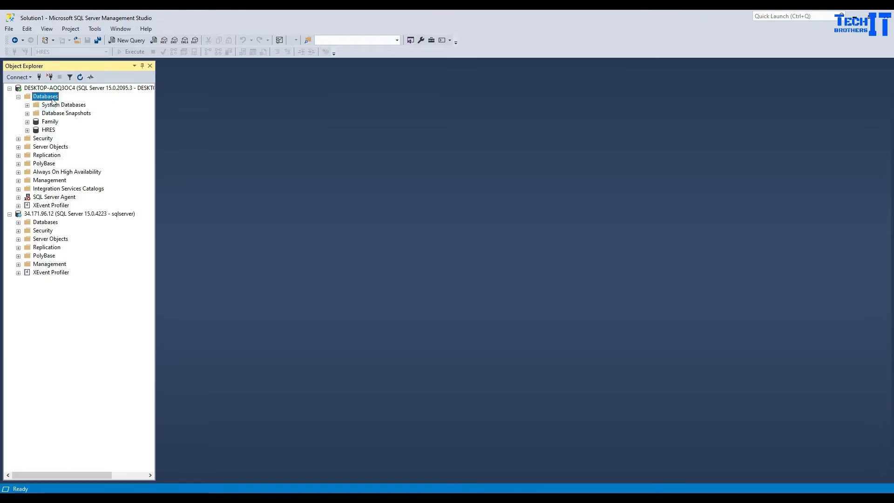
pyautogui.click(48, 130)
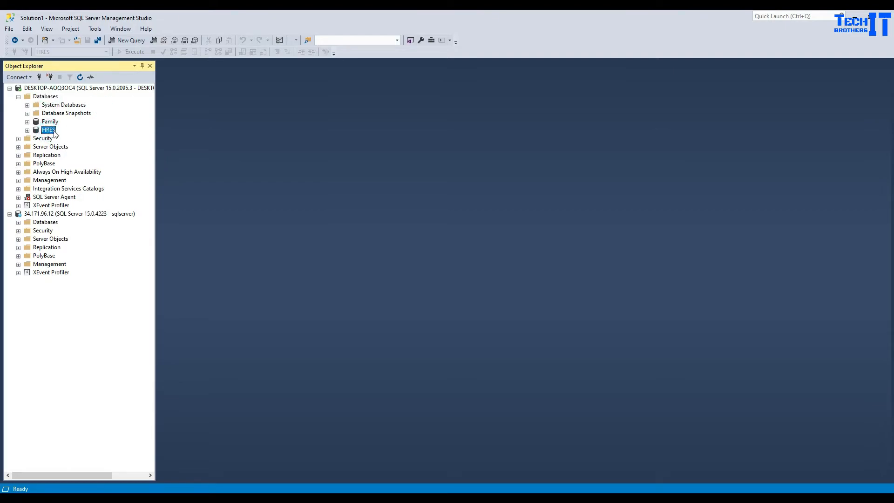
pyautogui.click(54, 98)
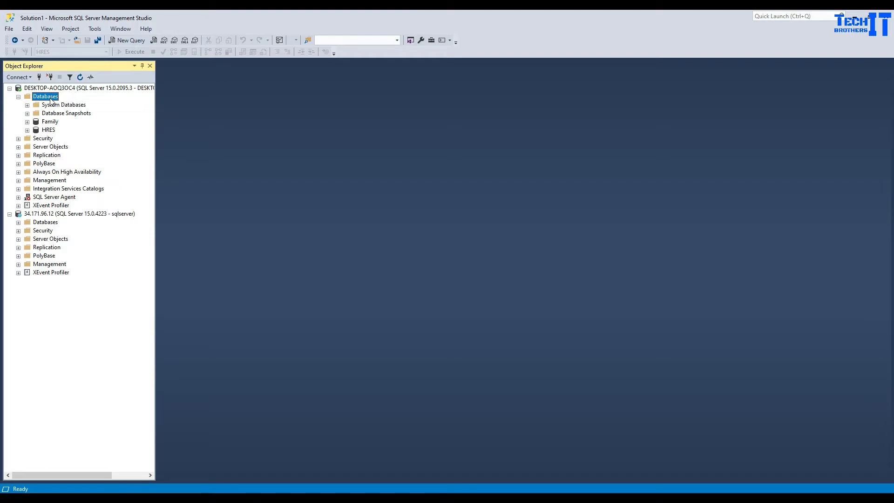
pyautogui.rightClick(51, 101)
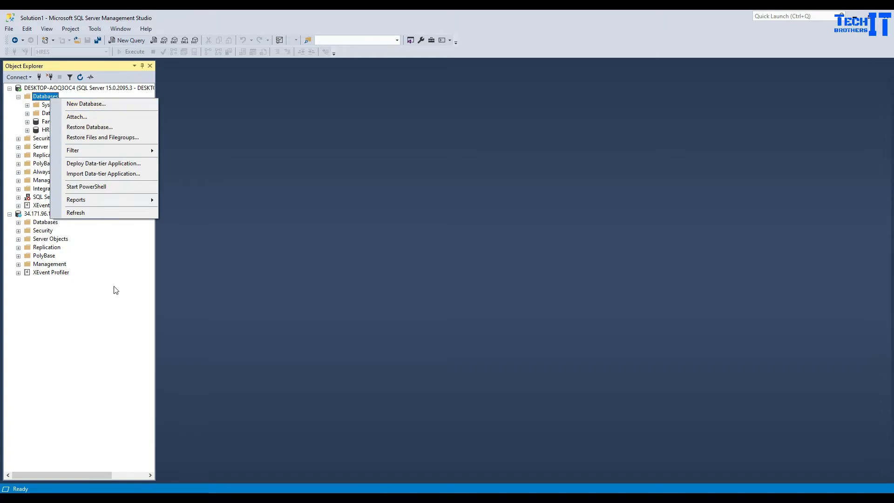
pyautogui.click(119, 305)
pyautogui.rightClick(52, 132)
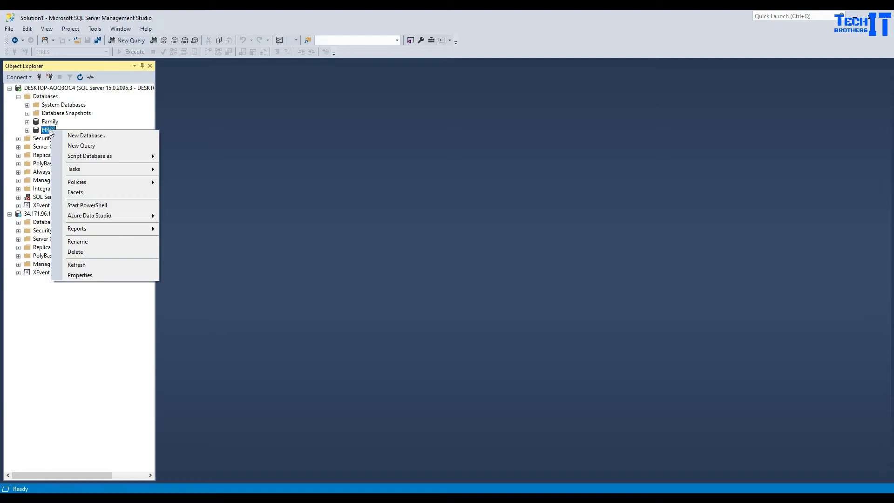
pyautogui.moveTo(126, 171)
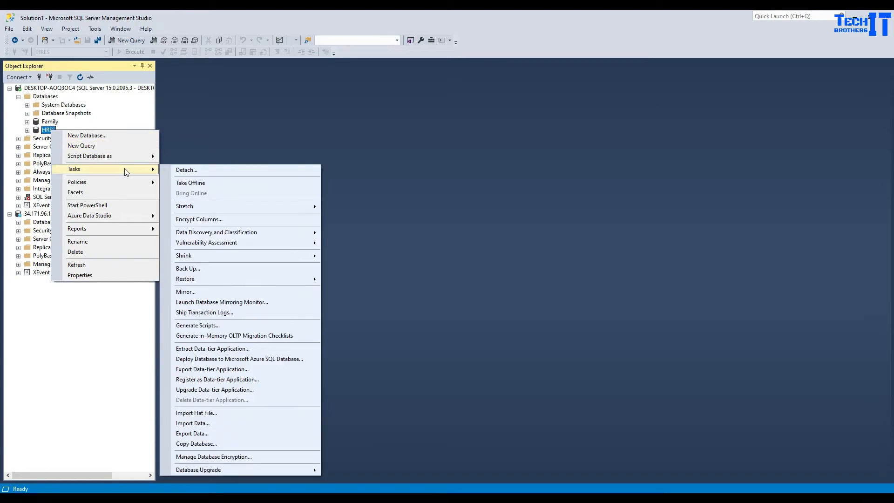
pyautogui.click(117, 112)
pyautogui.click(43, 97)
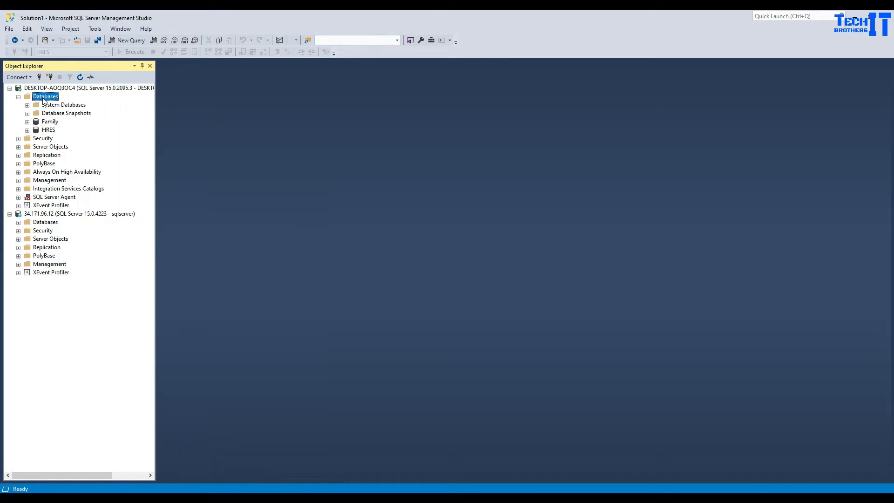
# Step: Start the Generate Scripts wizard for the local HRES database and proceed to choosing the objects
pyautogui.click(49, 130)
pyautogui.rightClick(51, 133)
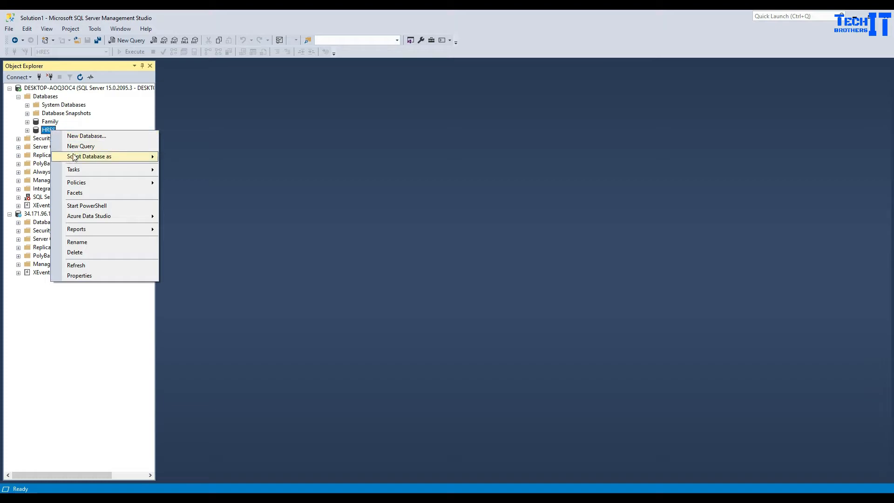
pyautogui.click(144, 171)
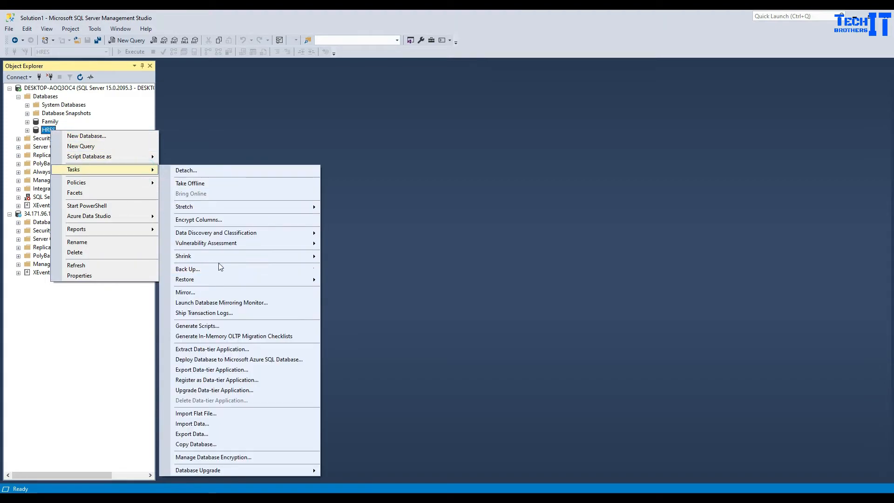
pyautogui.click(213, 328)
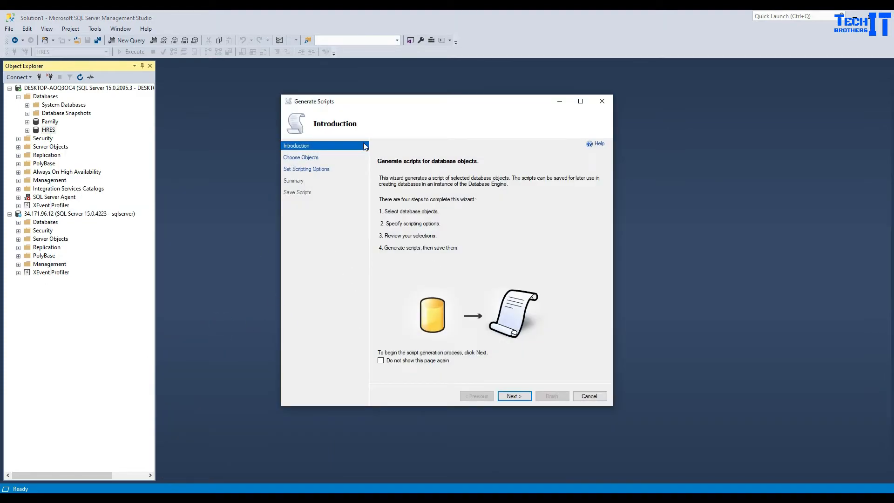
pyautogui.click(512, 395)
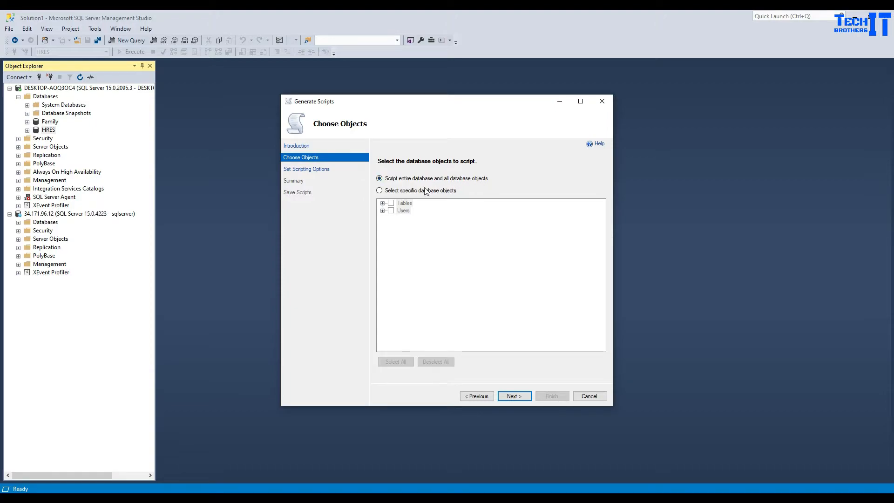
# Step: Choose to script specific database objects and select only the dbo.Teachers table
pyautogui.click(379, 191)
pyautogui.click(382, 203)
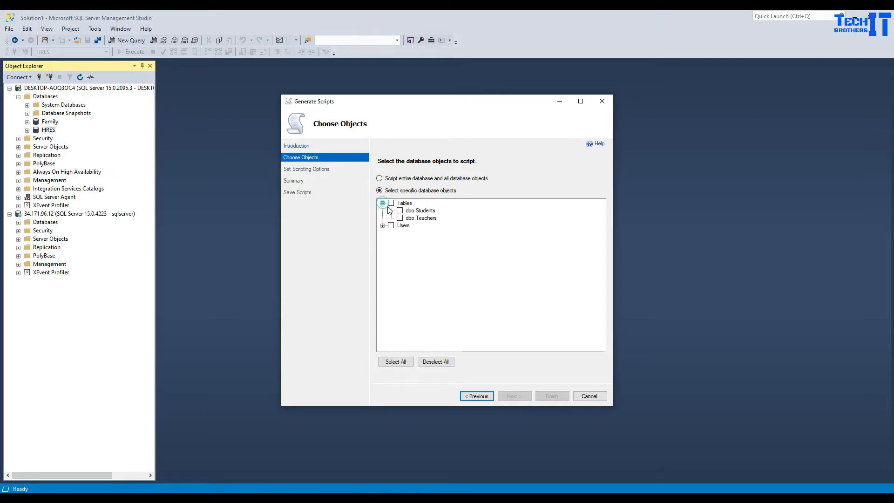
pyautogui.click(400, 210)
pyautogui.click(400, 218)
pyautogui.click(399, 211)
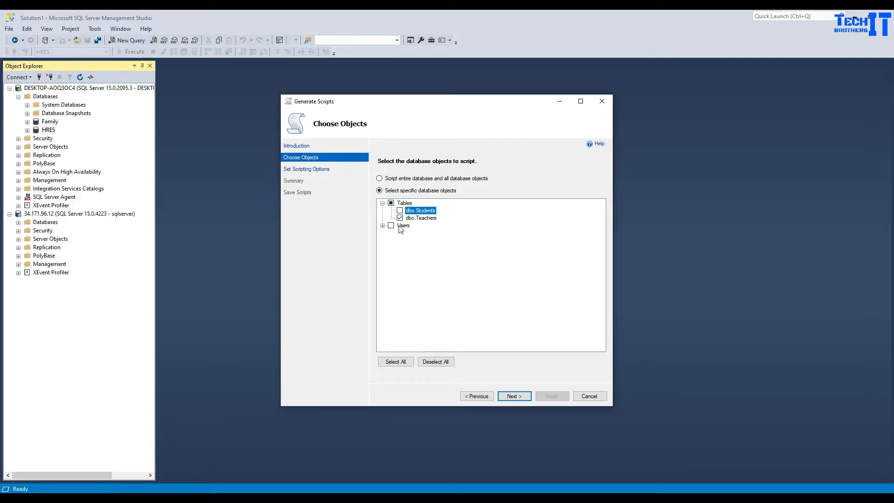
# Step: Switch to scripting the entire HRES database with all its objects, and continue to the scripting options
pyautogui.click(382, 225)
pyautogui.click(399, 234)
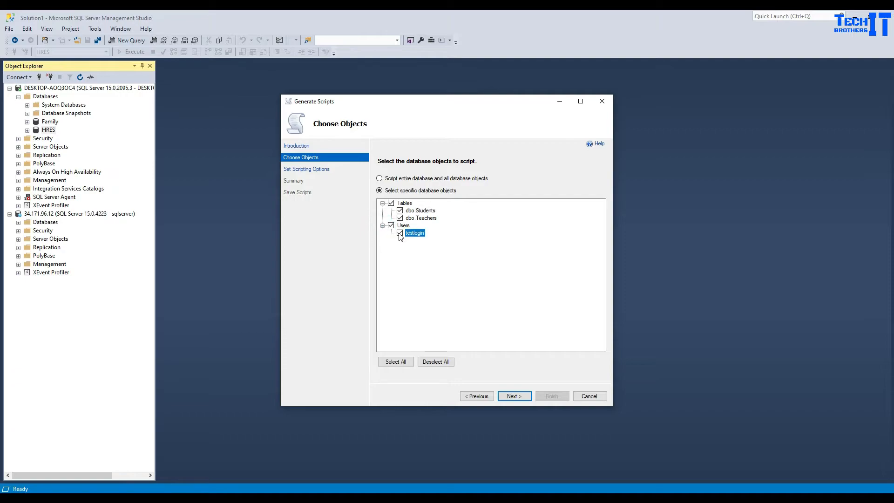
pyautogui.click(383, 204)
pyautogui.click(379, 178)
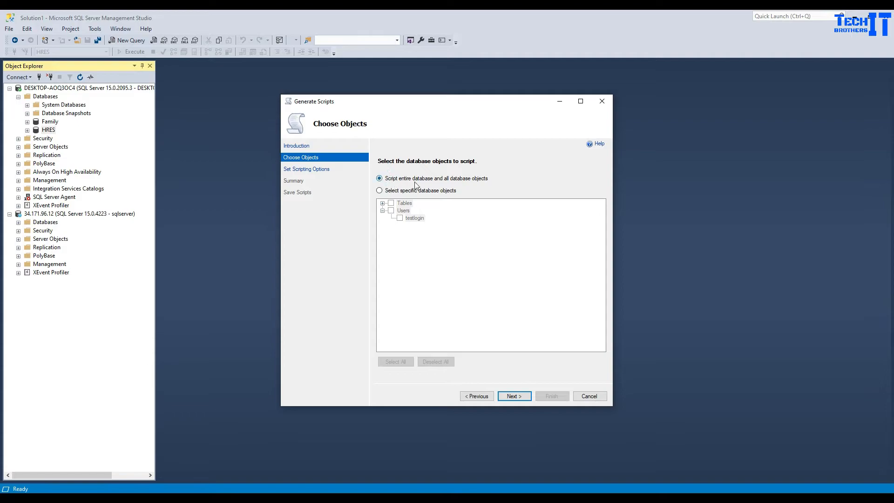
pyautogui.click(513, 396)
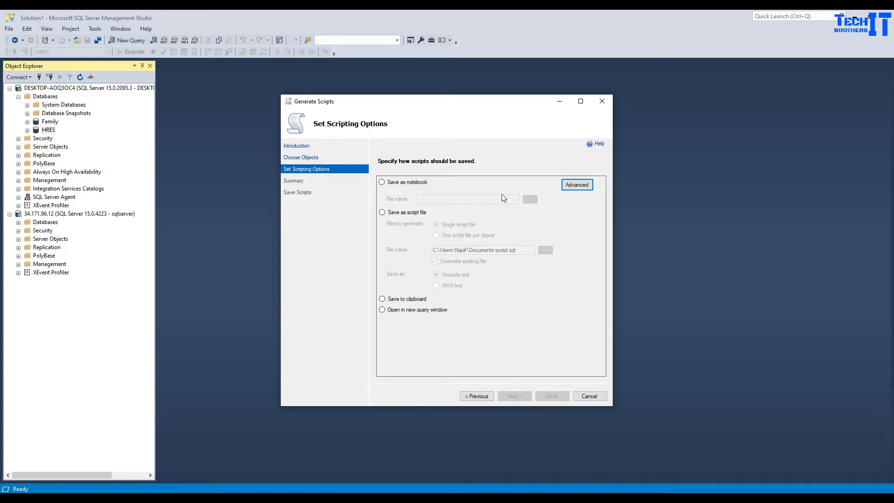
# Step: Set the types of data to script to Schema and data in the advanced scripting options
pyautogui.click(571, 185)
pyautogui.moveTo(543, 219); pyautogui.dragTo(543, 280)
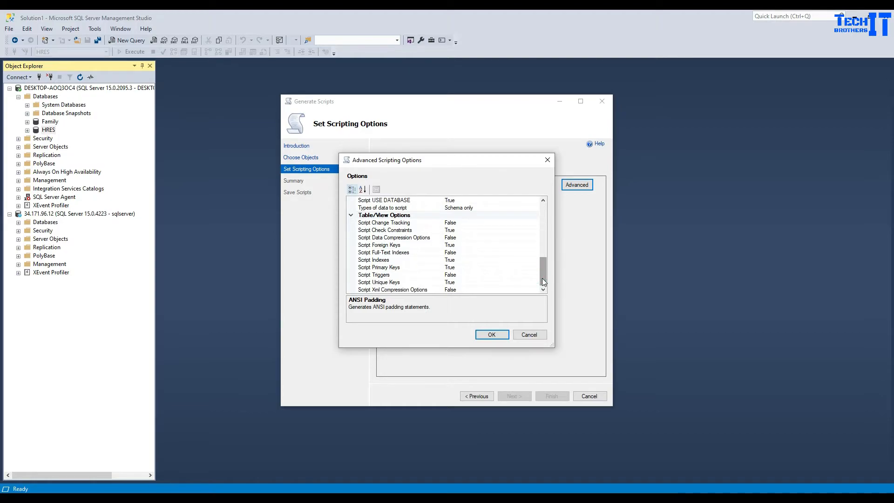
pyautogui.scroll(3, 542, 278)
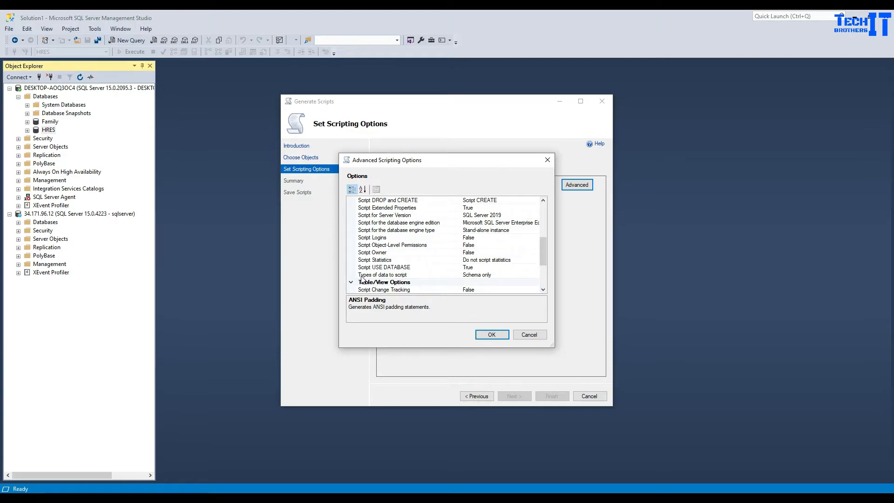
pyautogui.click(505, 275)
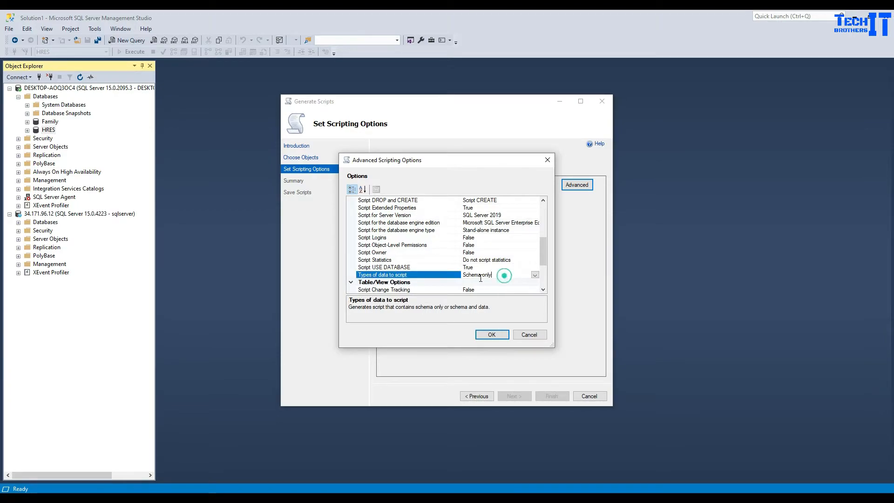
pyautogui.click(535, 275)
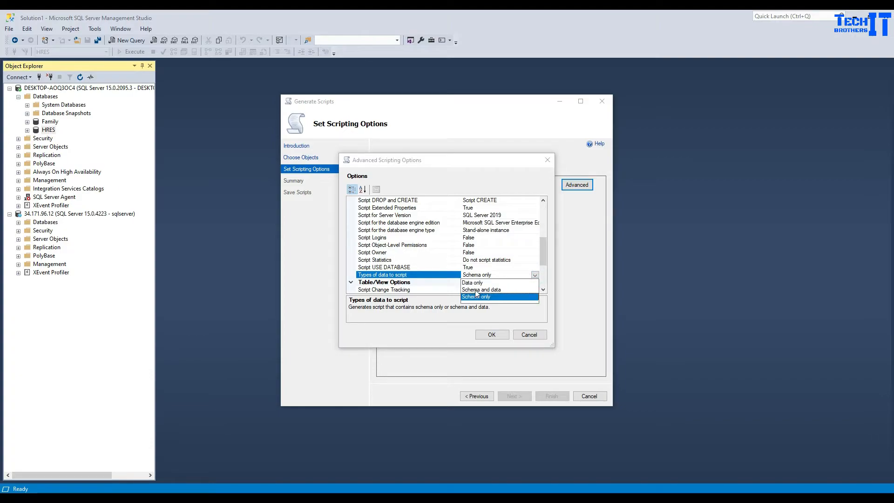
pyautogui.click(484, 291)
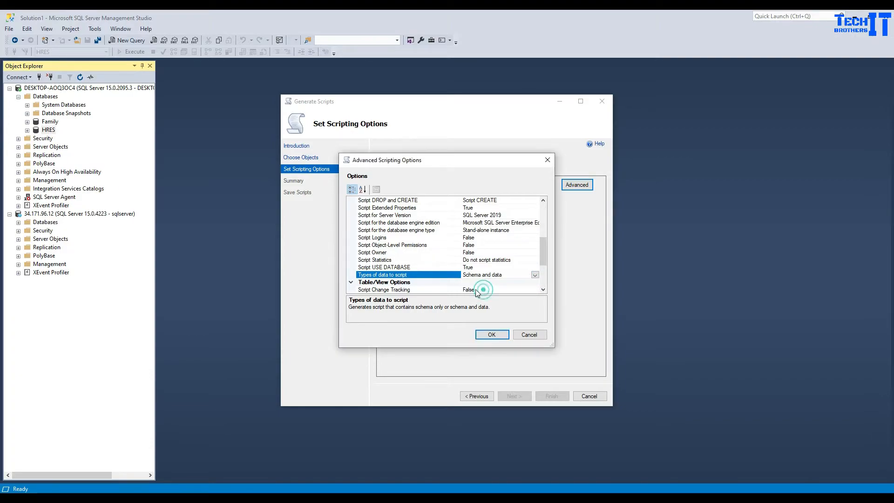
pyautogui.click(492, 335)
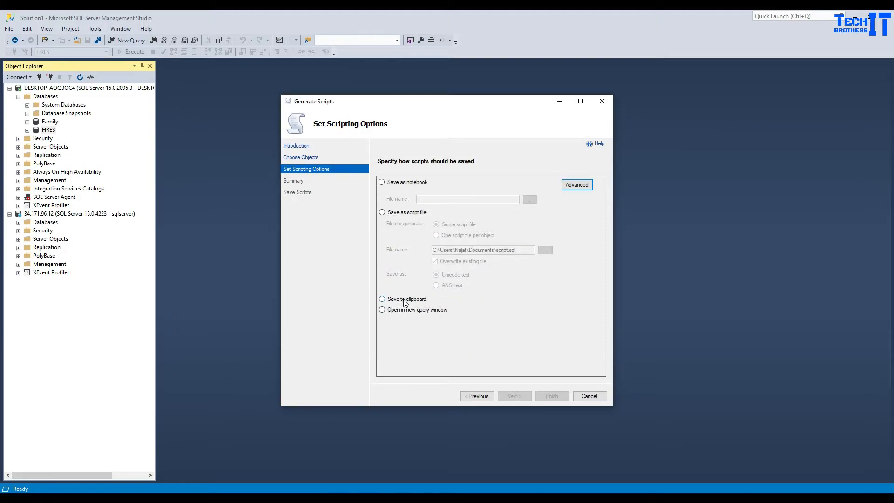
# Step: Choose saving as a single script file, and copy its default file path into the open Notepad note below the backup path
pyautogui.click(382, 212)
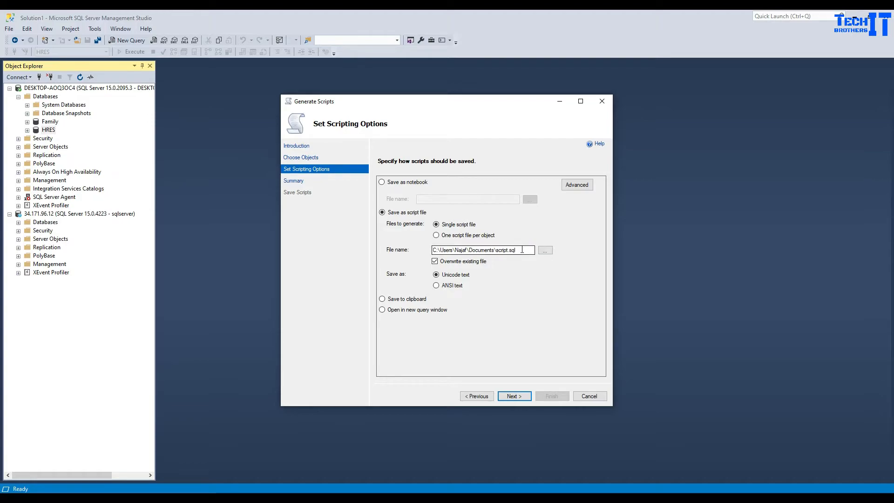
pyautogui.doubleClick(522, 250)
pyautogui.rightClick(444, 252)
pyautogui.click(472, 280)
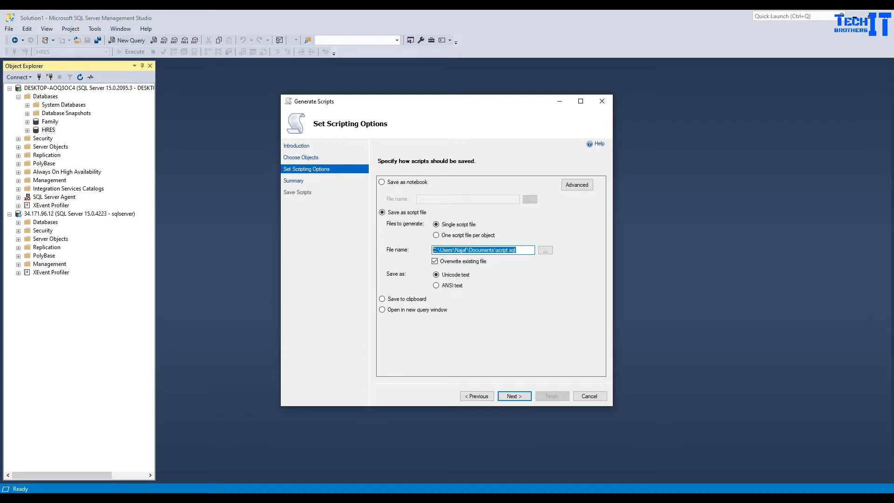
pyautogui.click(376, 498)
pyautogui.click(584, 451)
pyautogui.click(472, 160)
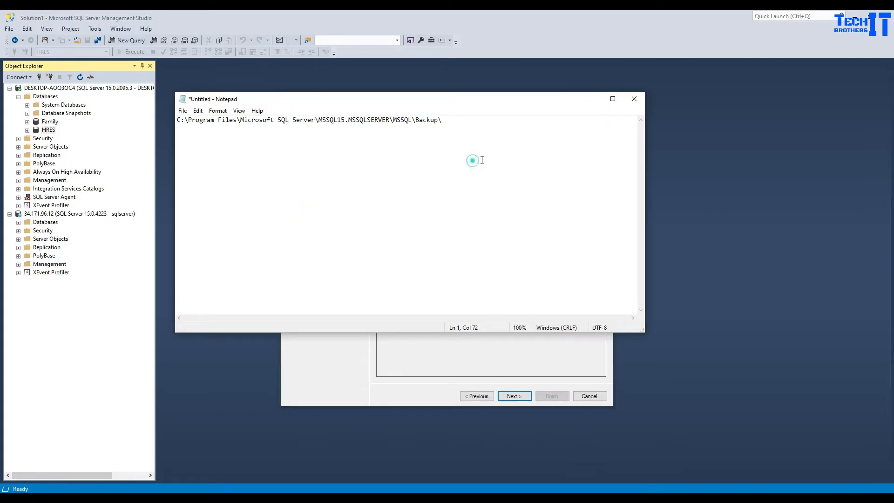
pyautogui.press('Return')
pyautogui.press('Return')
pyautogui.hotkey('ctrl', 'v')
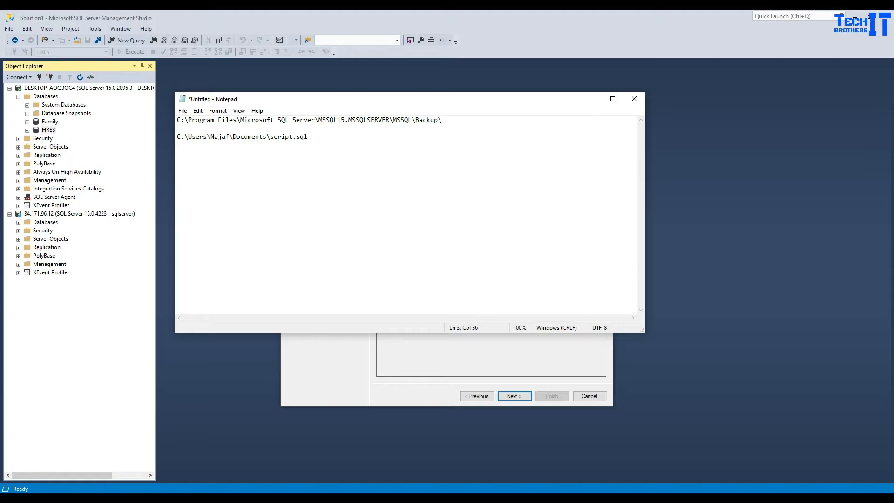
pyautogui.moveTo(293, 137); pyautogui.dragTo(270, 136)
pyautogui.click(466, 353)
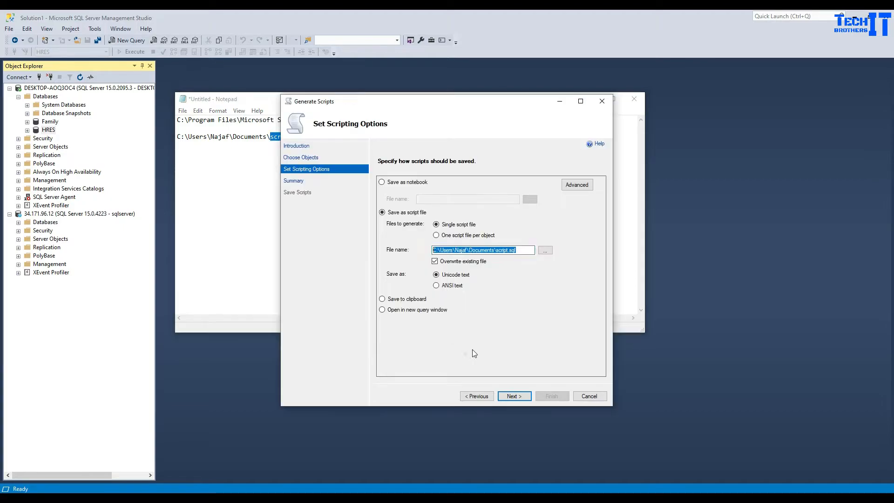
# Step: Rename the output script file to HRES.sql, generate the script, and finish the wizard
pyautogui.click(500, 251)
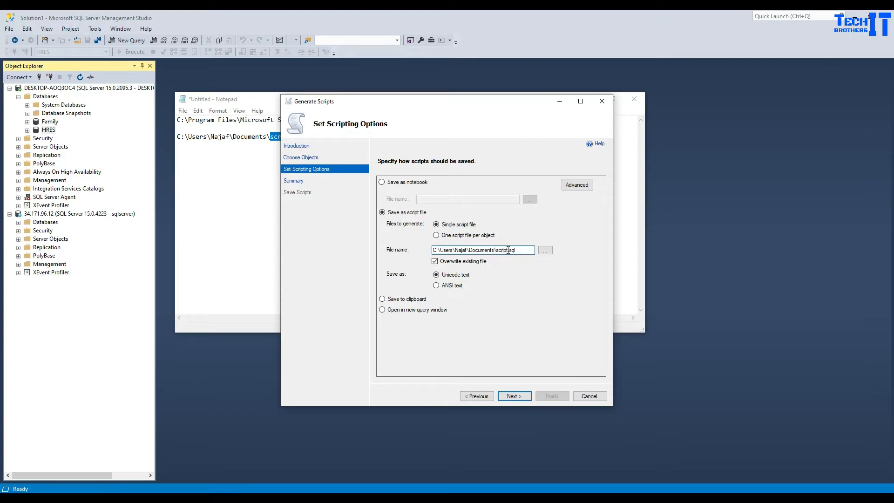
pyautogui.doubleClick(500, 251)
pyautogui.write('HRESt')
pyautogui.press('BackSpace')
pyautogui.press('Delete')
pyautogui.click(513, 397)
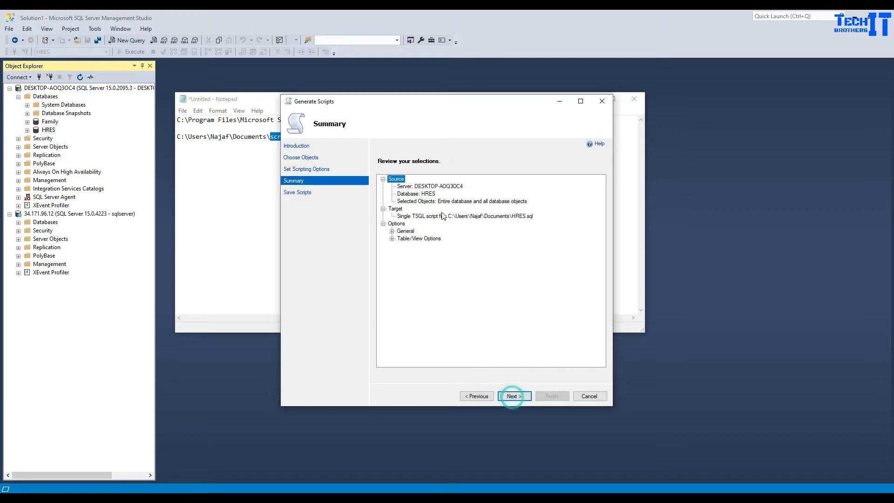
pyautogui.click(514, 396)
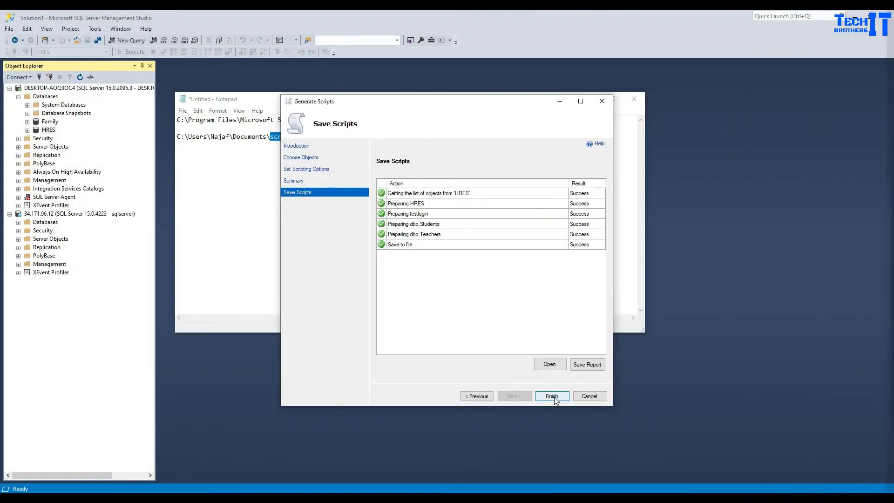
pyautogui.click(553, 396)
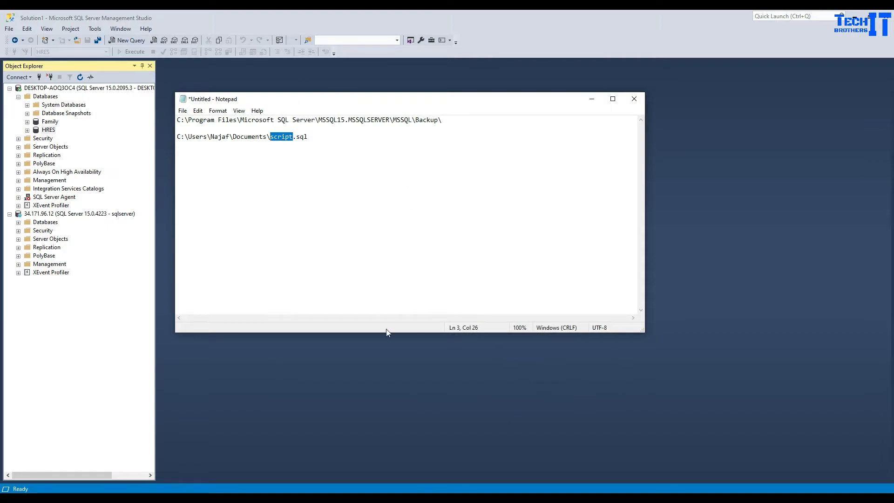
# Step: Switch to the Google Cloud console in the browser and open techmigrationbucket in Cloud Storage
pyautogui.moveTo(336, 493)
pyautogui.click(291, 466)
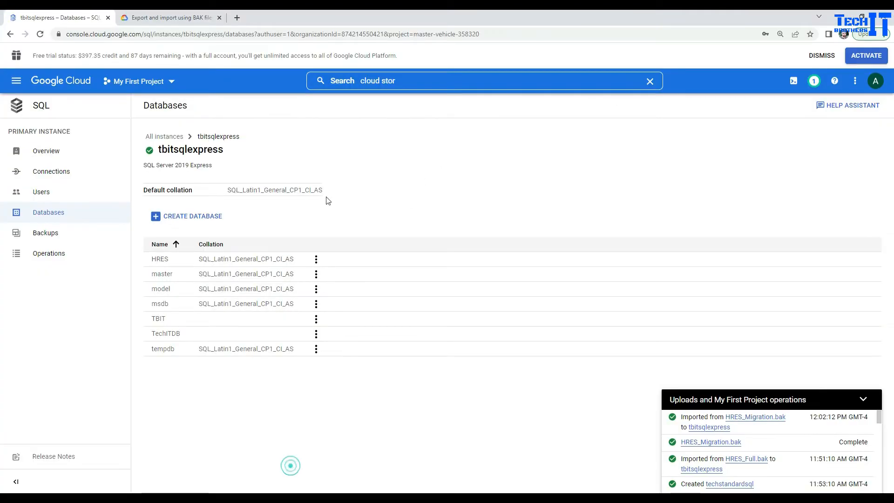
pyautogui.click(340, 81)
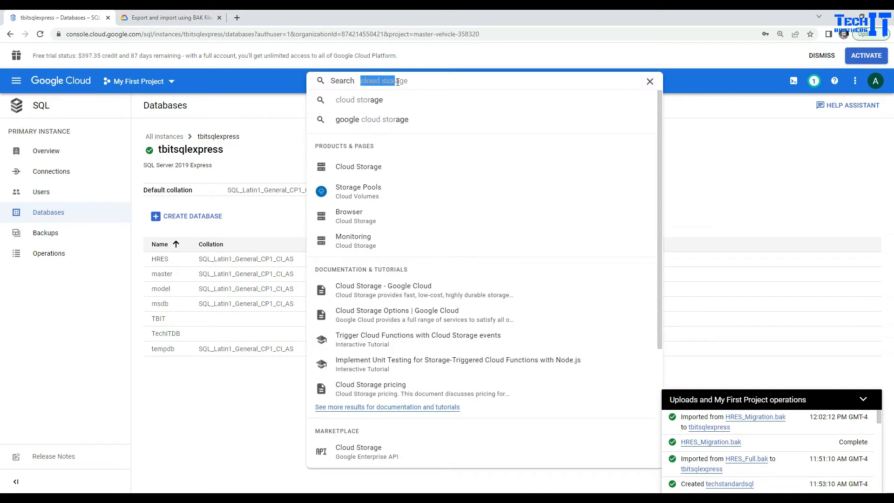
pyautogui.click(371, 174)
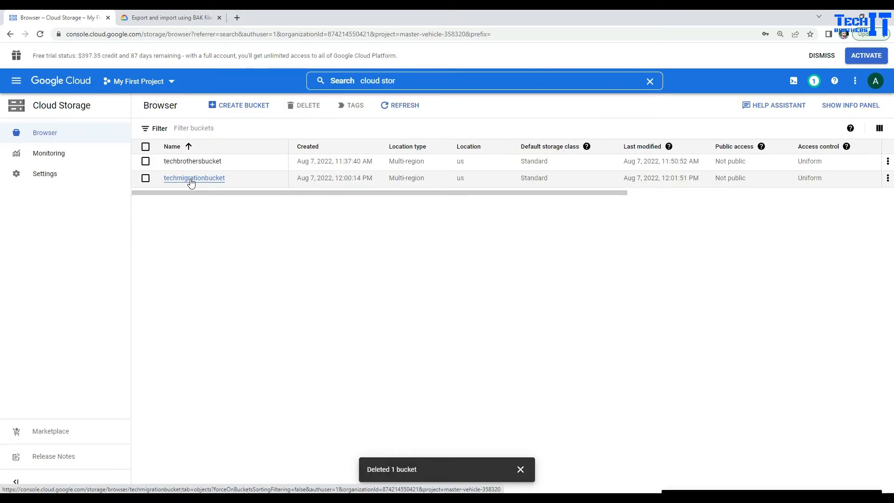
pyautogui.click(189, 181)
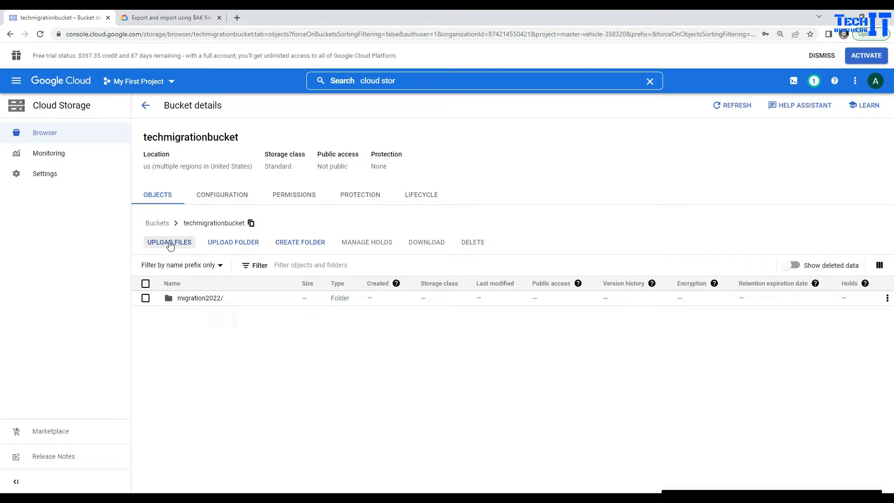
# Step: Start a file upload to techmigrationbucket and copy the Documents folder path from the Notepad note
pyautogui.click(168, 244)
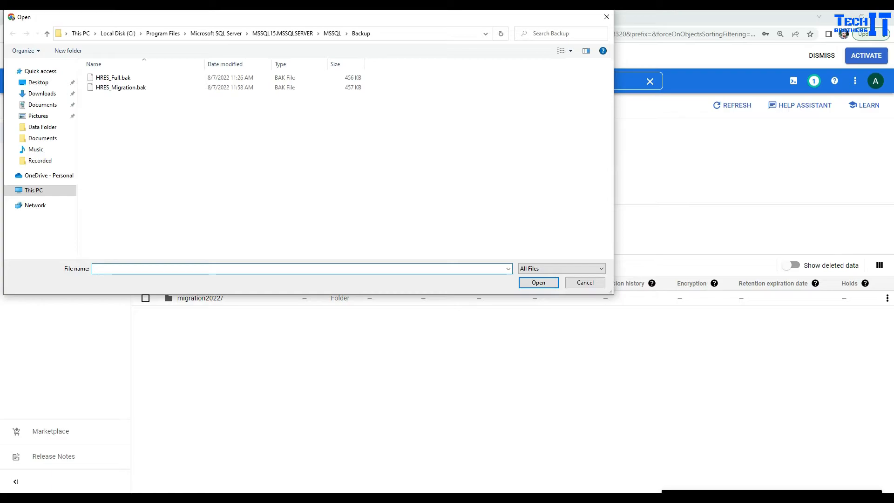
pyautogui.click(527, 463)
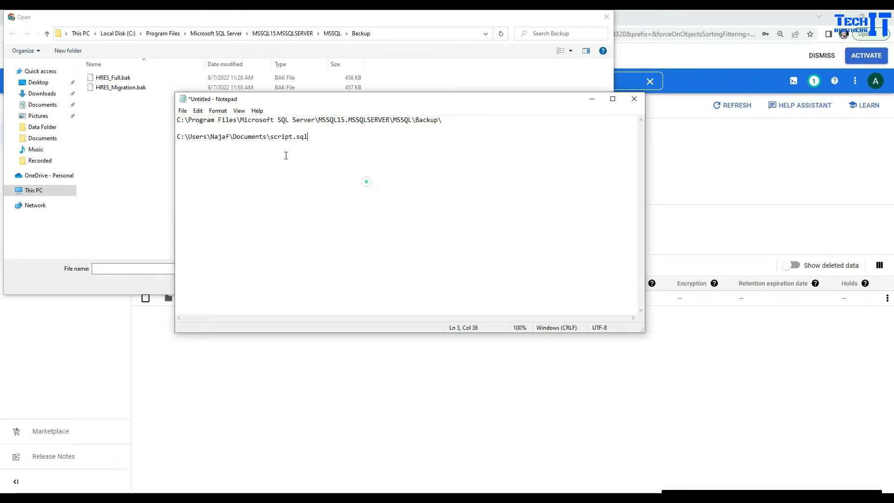
pyautogui.moveTo(270, 137); pyautogui.dragTo(177, 136)
pyautogui.rightClick(186, 135)
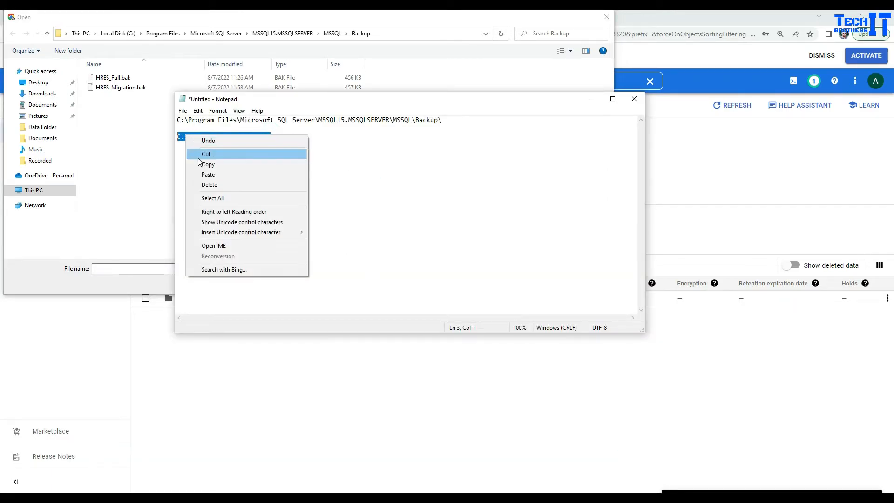
pyautogui.click(202, 164)
# Step: Go to the copied Documents folder path in the file chooser and upload the HRES script to the bucket
pyautogui.click(152, 138)
pyautogui.click(395, 30)
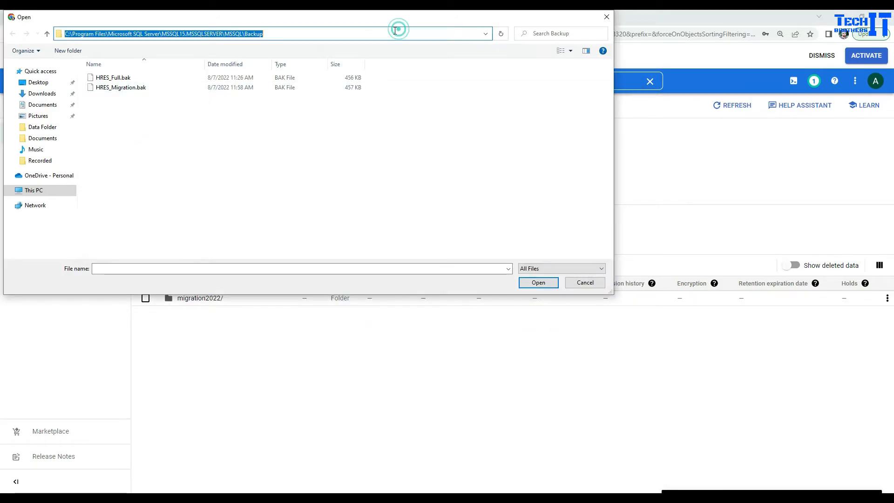
pyautogui.hotkey('ctrl', 'v')
pyautogui.press('Return')
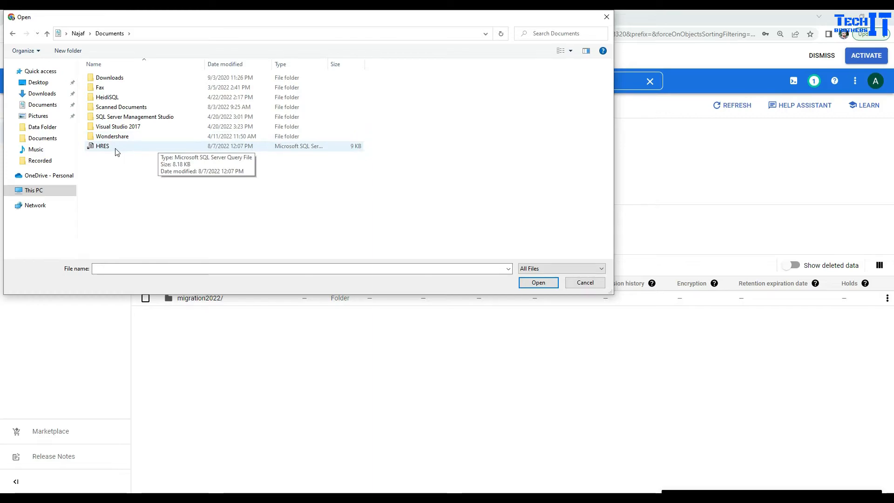
pyautogui.click(115, 148)
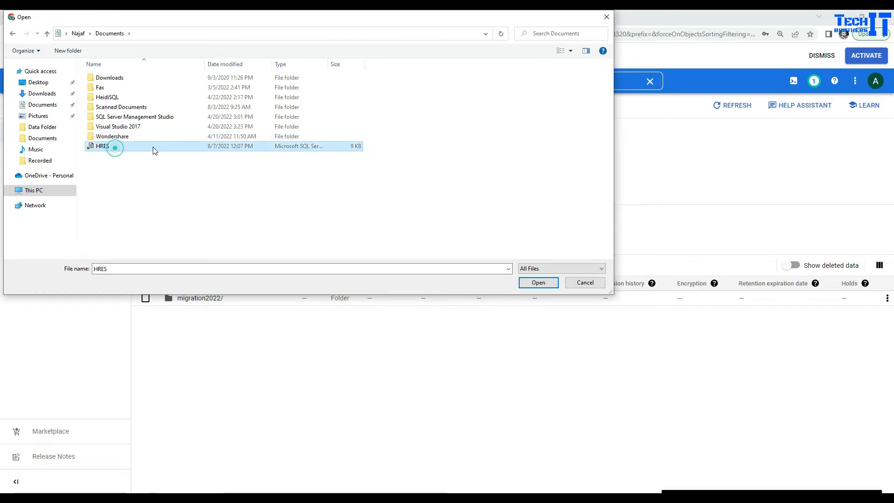
pyautogui.click(539, 283)
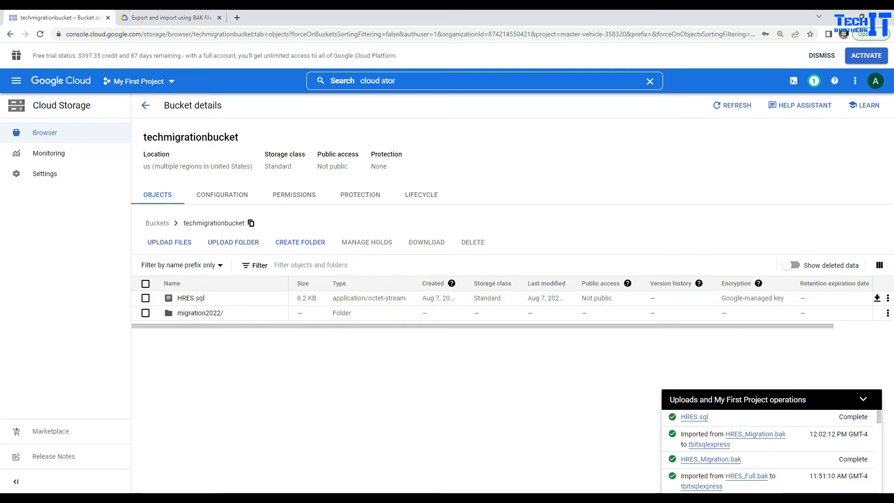
# Step: In File Explorer, go to the copied Documents path, open the HRES script in Management Studio, and select the database name in its CREATE DATABASE line
pyautogui.moveTo(422, 498)
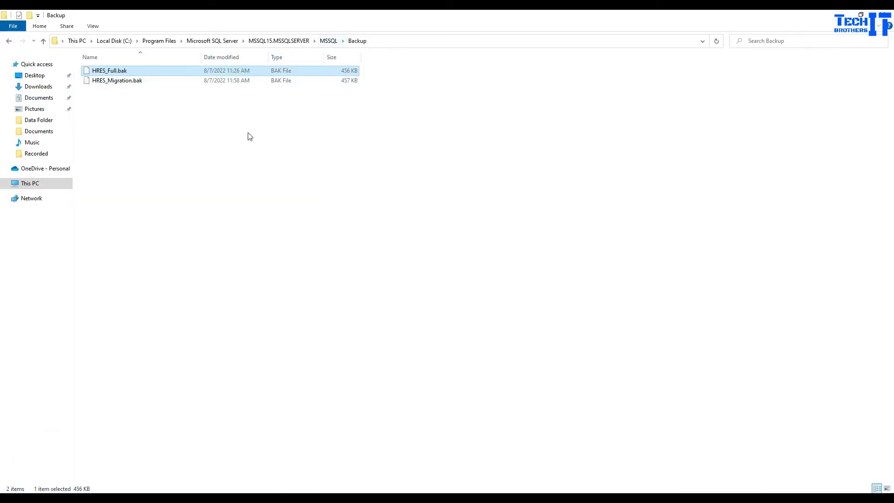
pyautogui.click(242, 132)
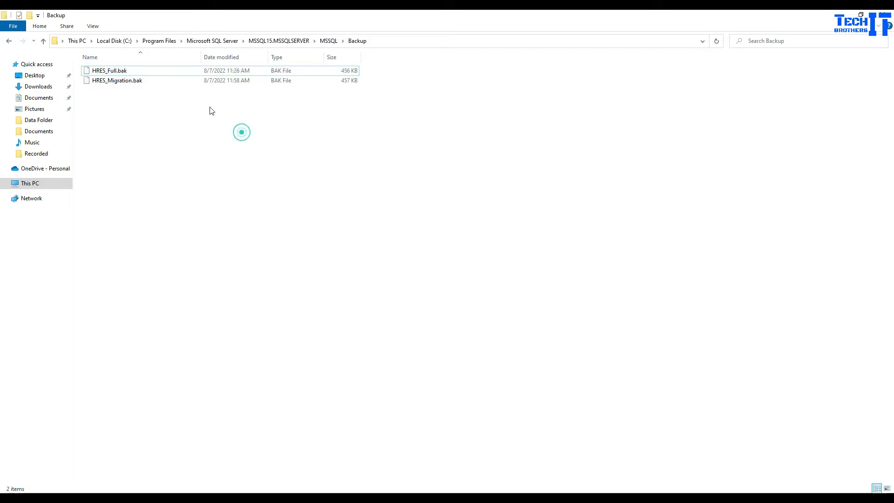
pyautogui.click(382, 41)
pyautogui.hotkey('ctrl', 'v')
pyautogui.press('Return')
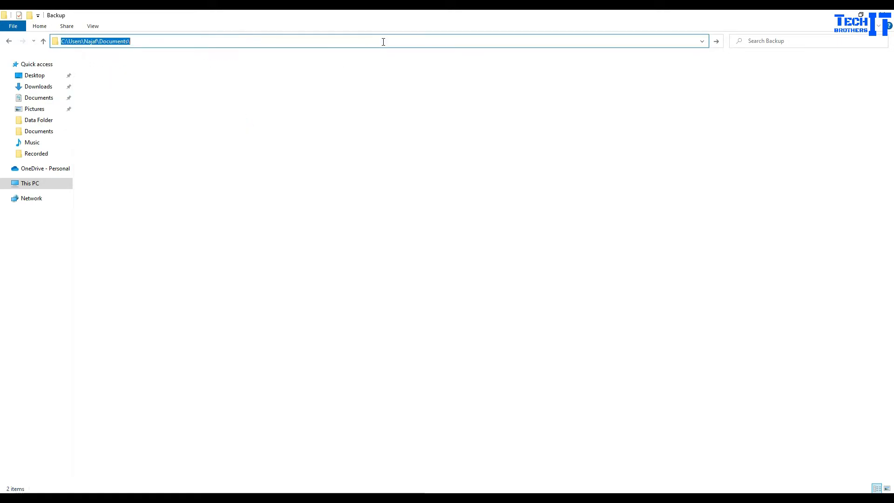
pyautogui.click(150, 141)
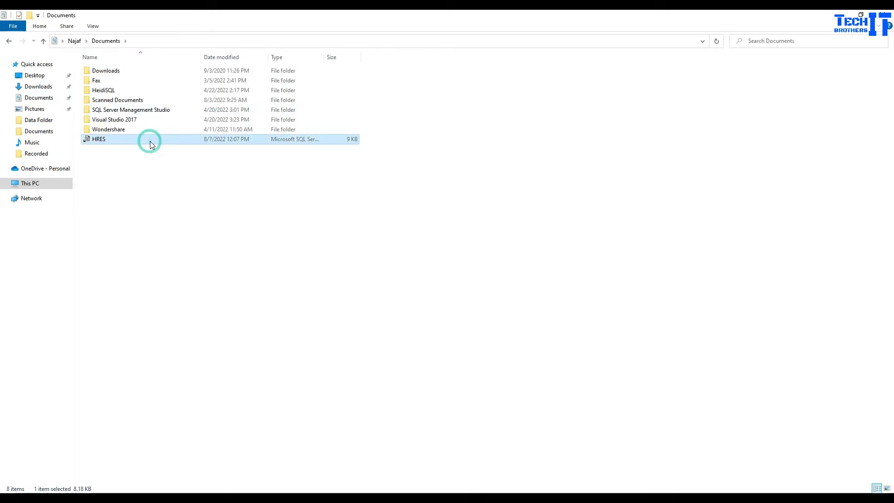
pyautogui.doubleClick(152, 142)
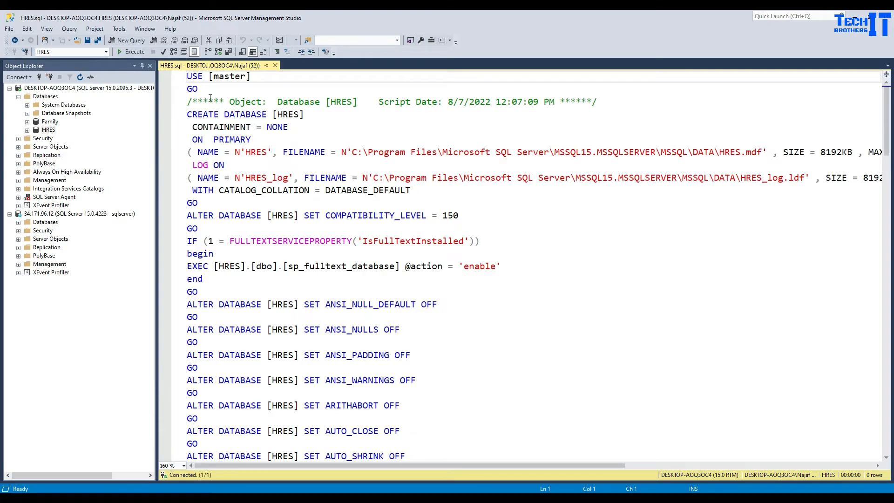
pyautogui.moveTo(300, 114); pyautogui.dragTo(278, 115)
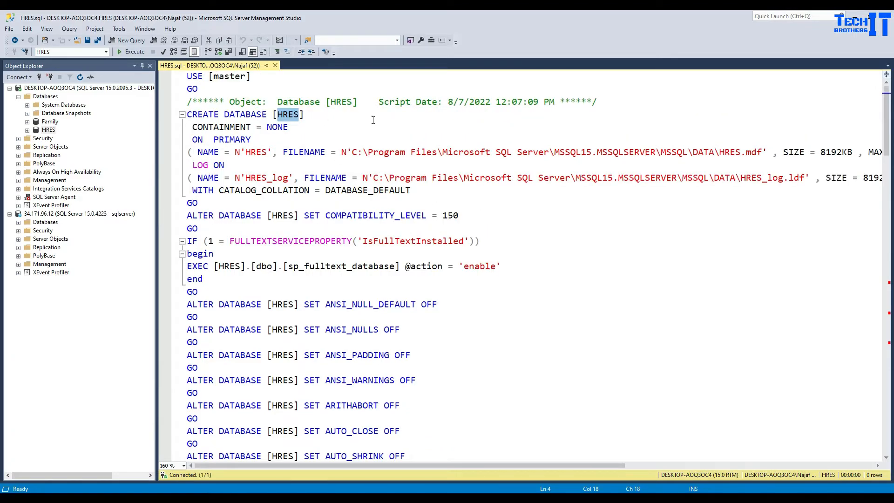
# Step: Look through the database creation and ALTER DATABASE settings in the HRES script, including the data and log file paths
pyautogui.click(373, 120)
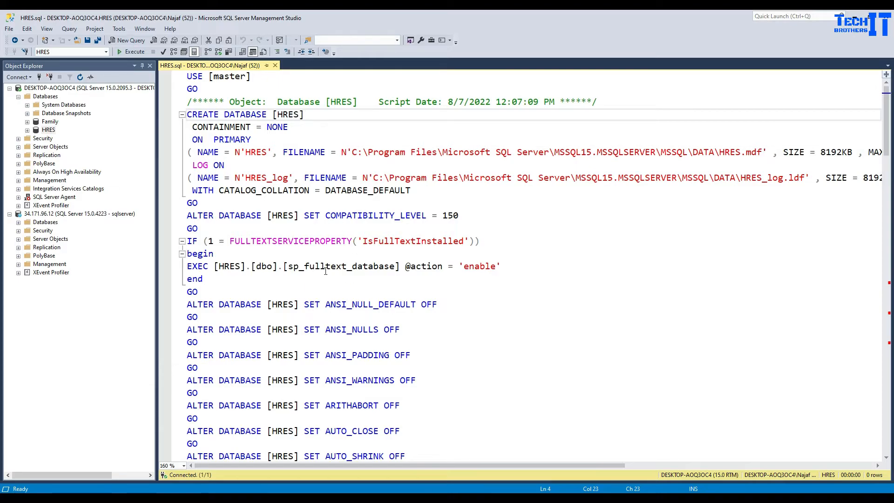
pyautogui.scroll(-15, 325, 271)
pyautogui.scroll(9, 344, 242)
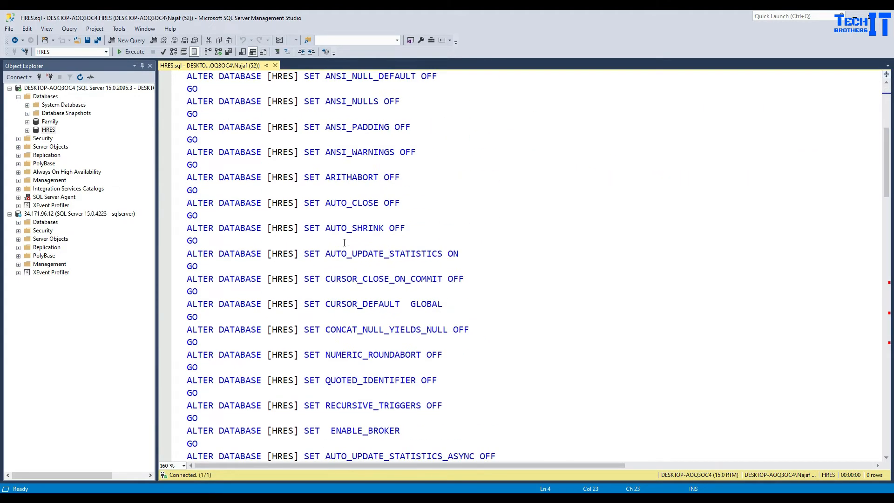
pyautogui.scroll(6, 345, 242)
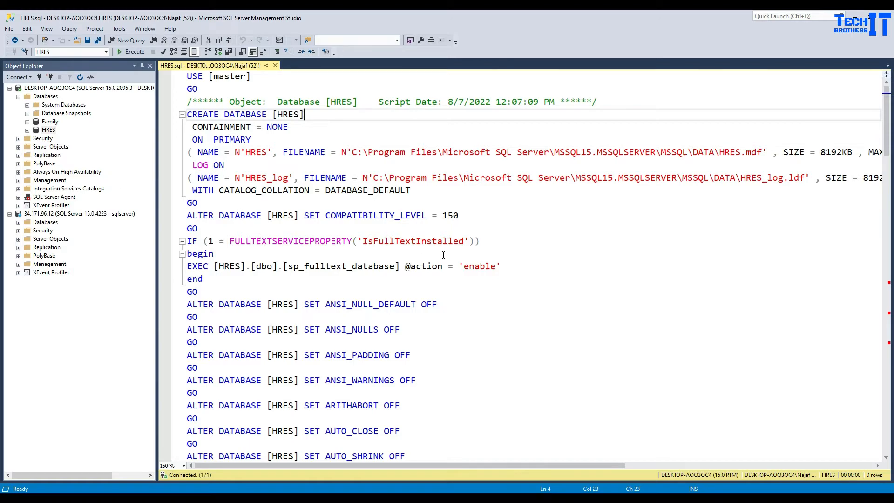
pyautogui.click(420, 163)
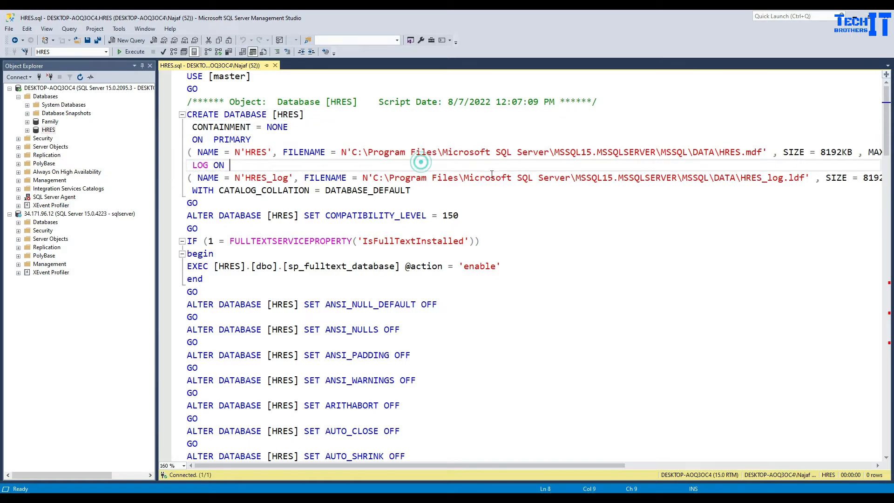
pyautogui.click(528, 175)
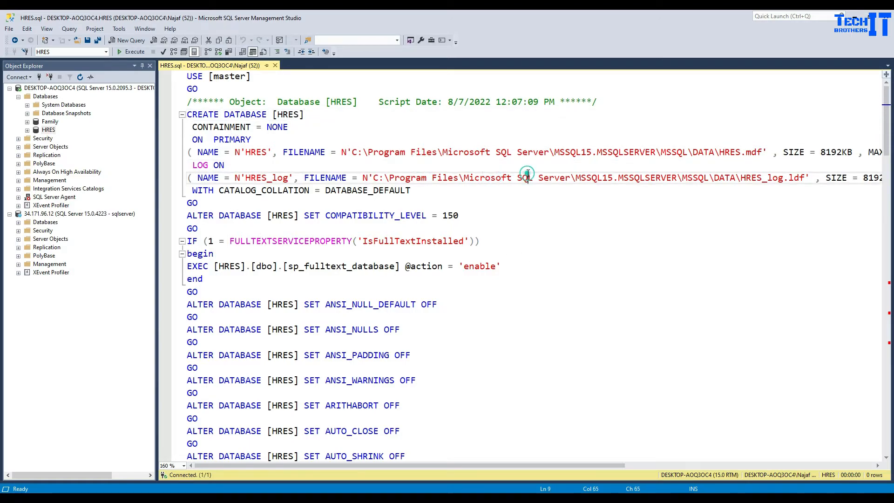
# Step: Expand the databases on the Cloud SQL server and delete its HRES database, closing existing connections
pyautogui.click(42, 214)
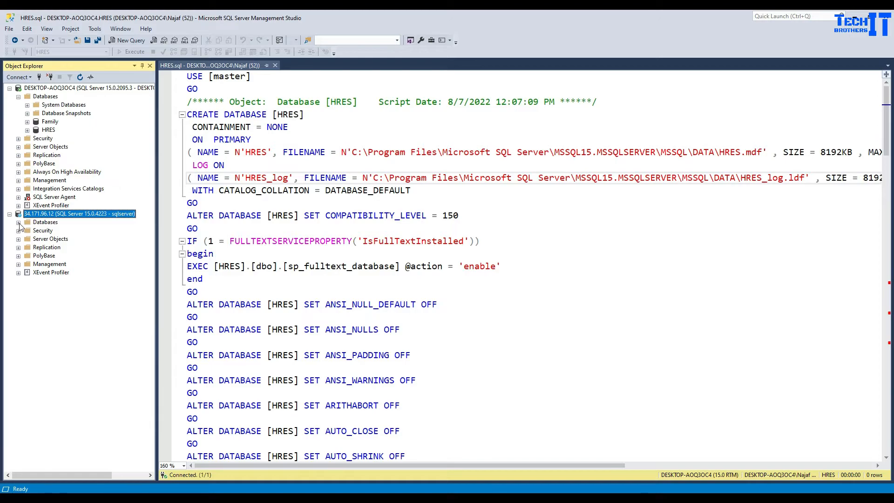
pyautogui.click(358, 152)
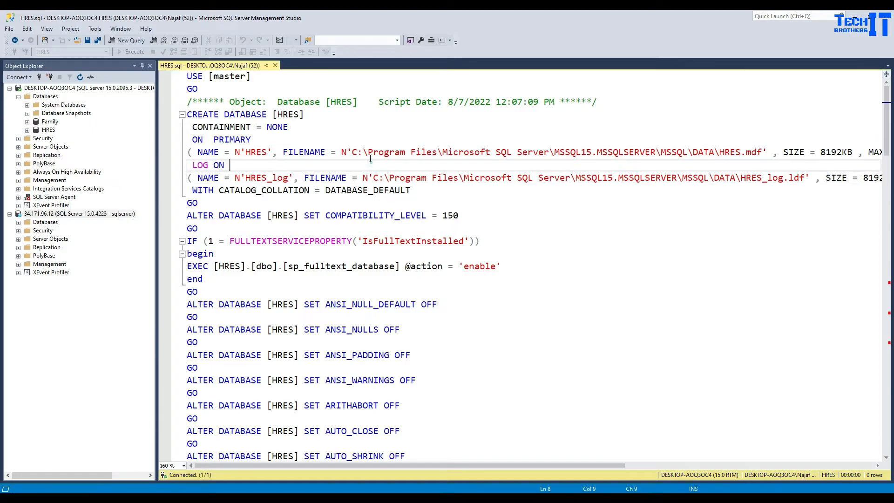
pyautogui.click(18, 222)
pyautogui.click(49, 247)
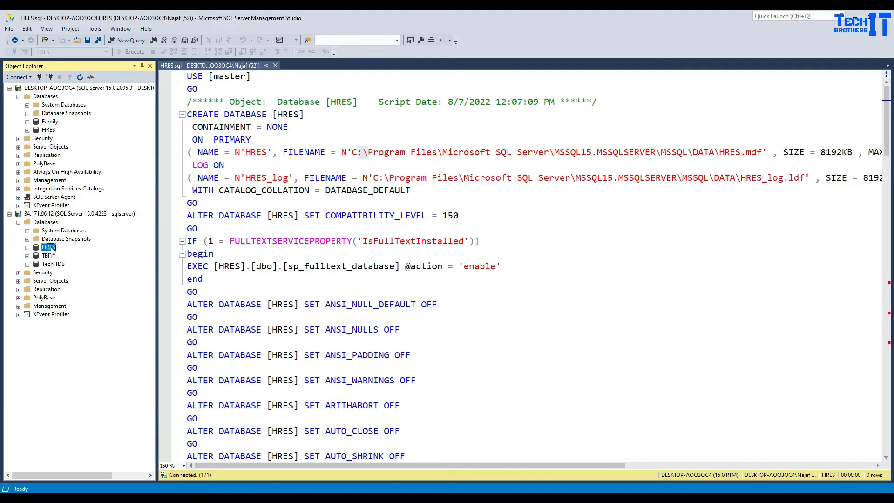
pyautogui.rightClick(51, 248)
pyautogui.click(96, 371)
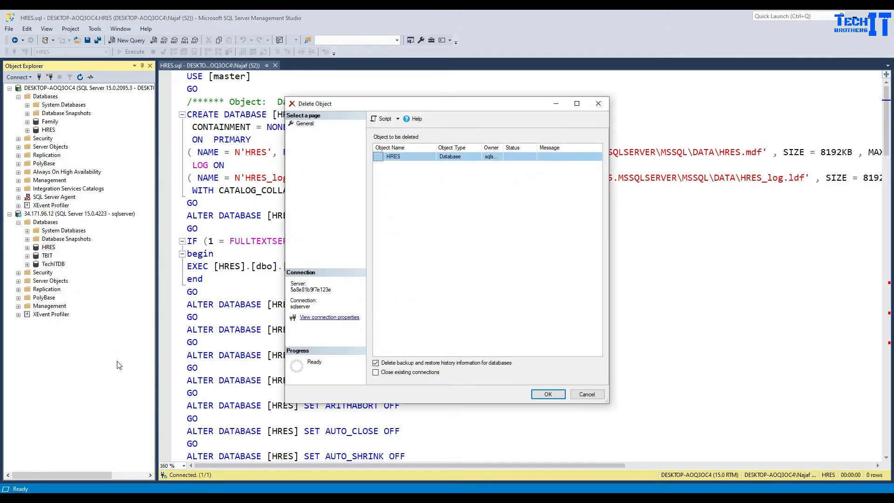
pyautogui.click(409, 372)
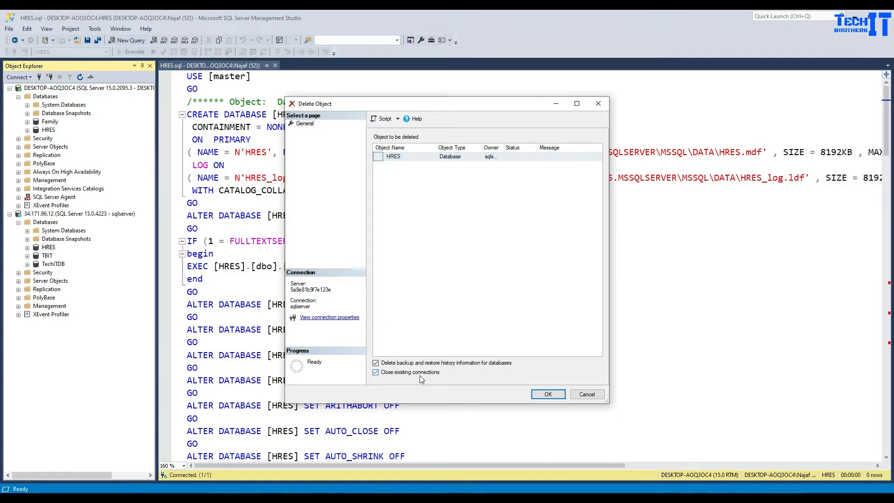
pyautogui.click(541, 395)
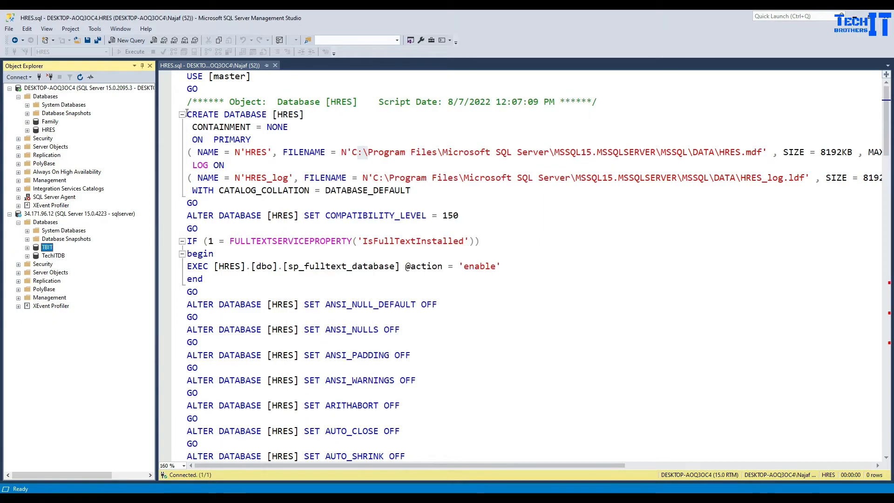
# Step: Review the script's CREATE DATABASE line, switch to the Google Cloud console, and open the import page of the tbitsqlexpress SQL instance
pyautogui.moveTo(186, 115); pyautogui.dragTo(305, 115)
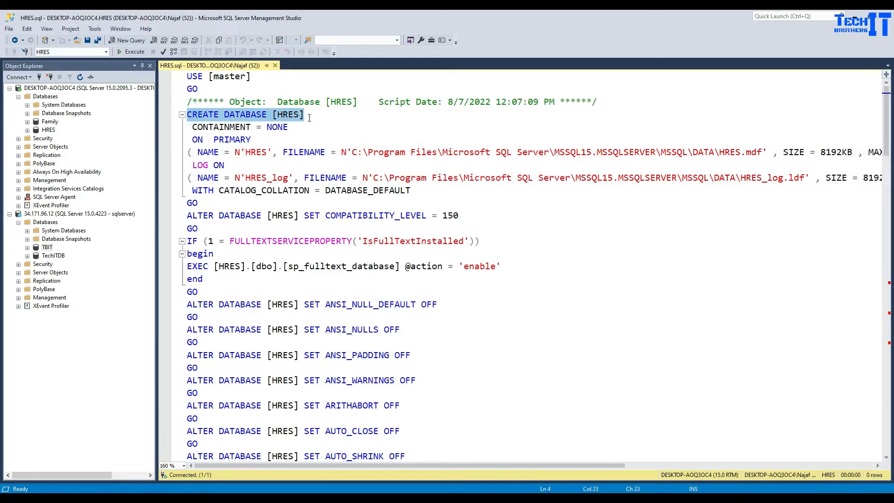
pyautogui.click(357, 178)
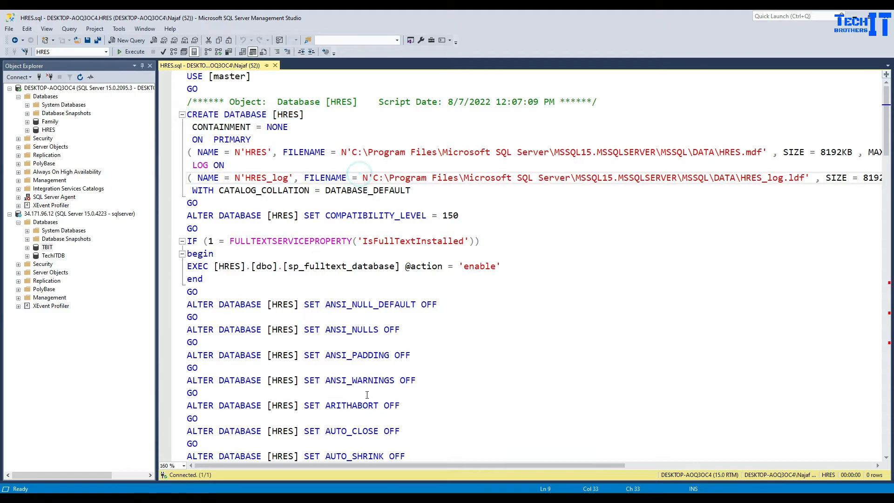
pyautogui.moveTo(345, 497)
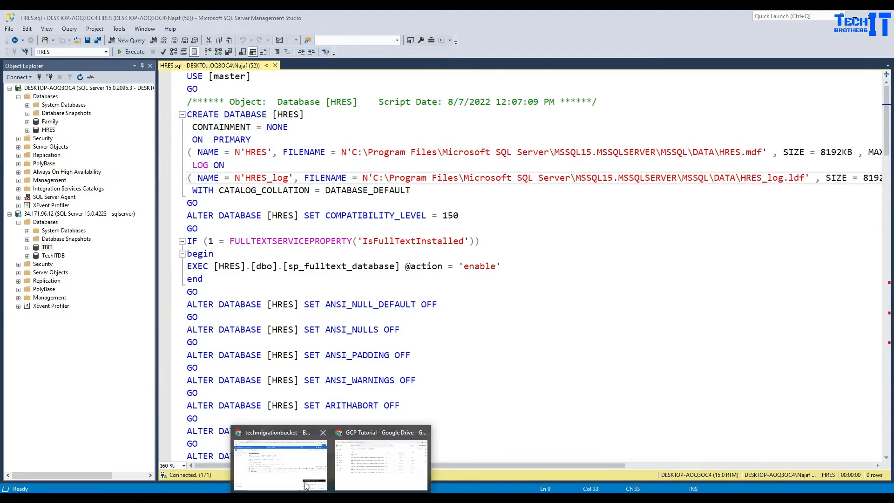
pyautogui.click(319, 478)
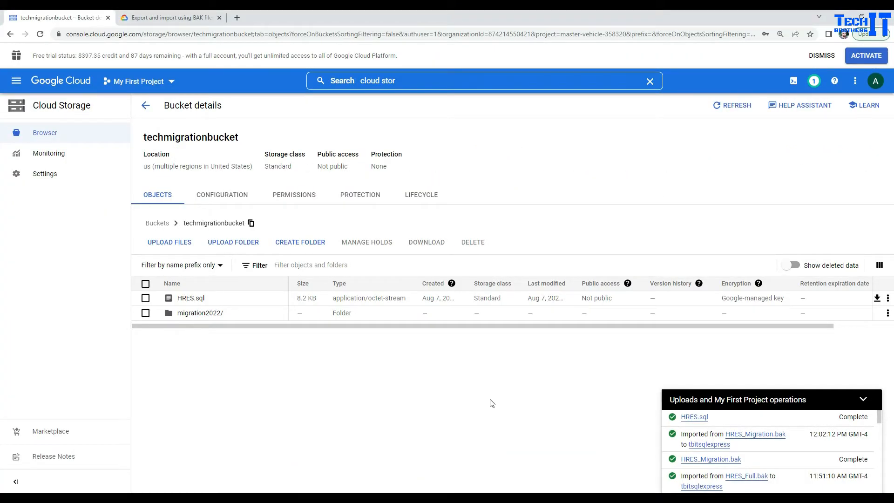
pyautogui.click(16, 83)
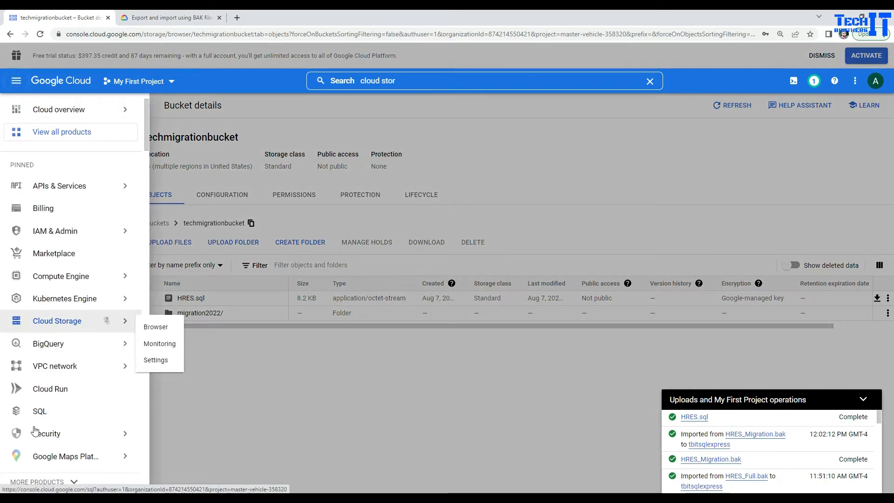
pyautogui.click(47, 414)
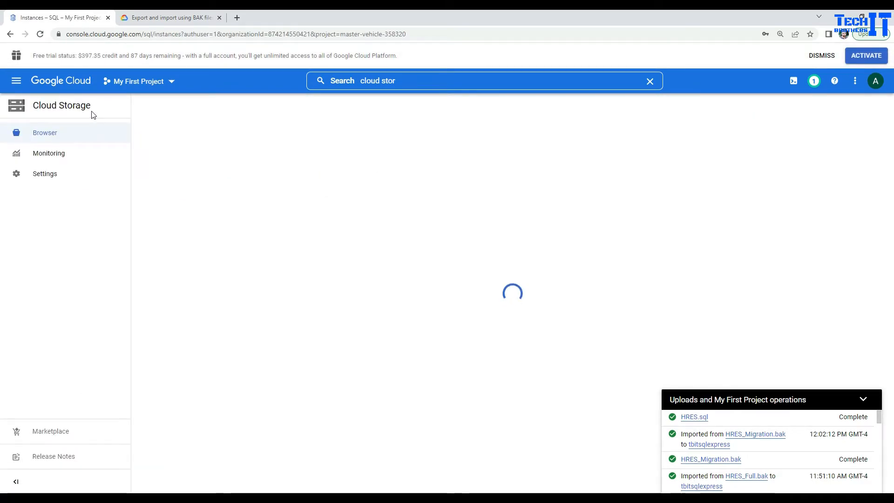
pyautogui.click(69, 174)
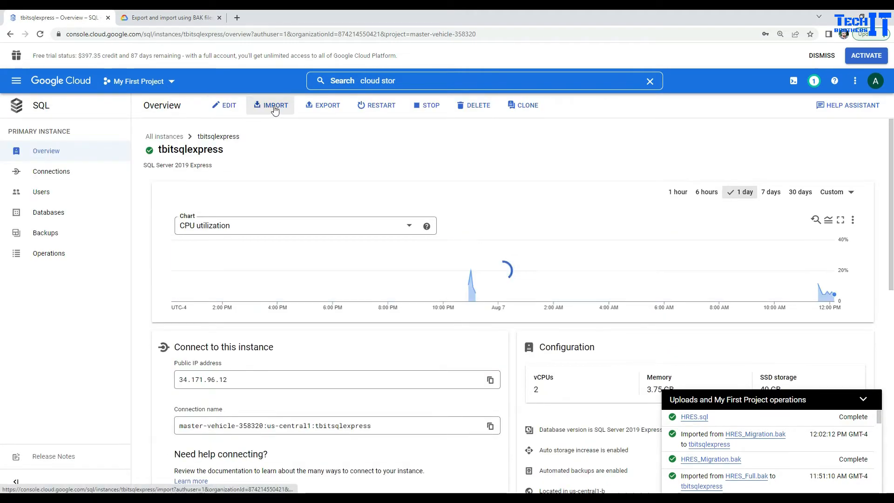
pyautogui.click(275, 107)
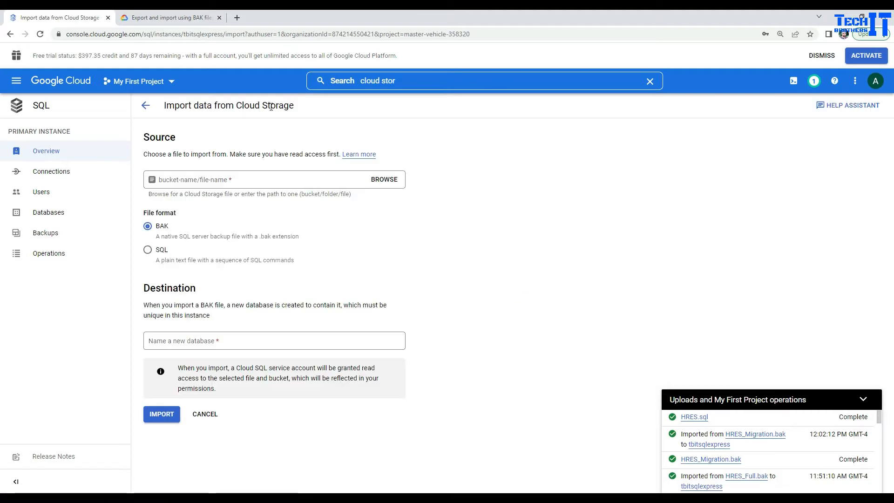
# Step: Set the import source to HRES.sql from techmigrationbucket, the file format to SQL, and the destination database to TBIT
pyautogui.click(392, 182)
pyautogui.click(664, 145)
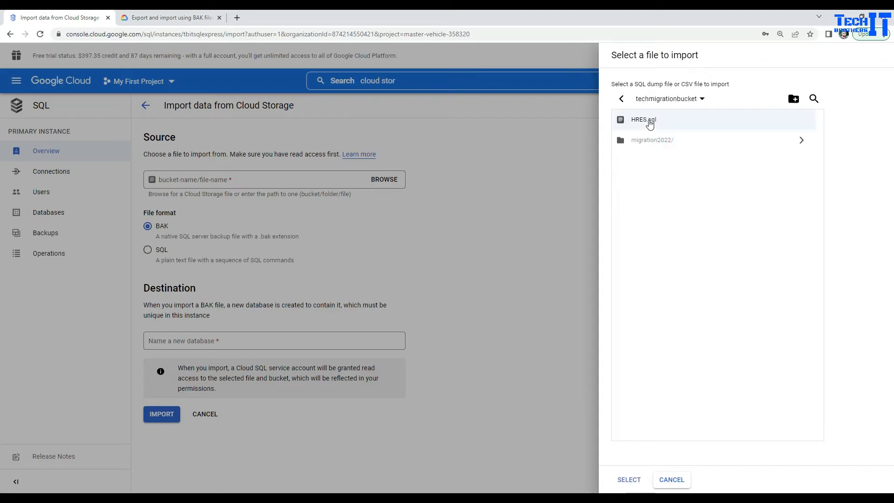
pyautogui.click(650, 122)
pyautogui.click(628, 480)
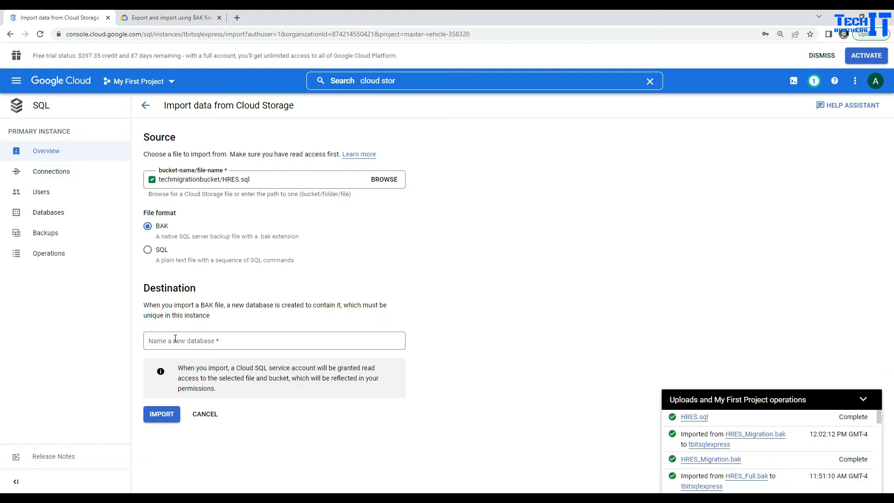
pyautogui.click(148, 250)
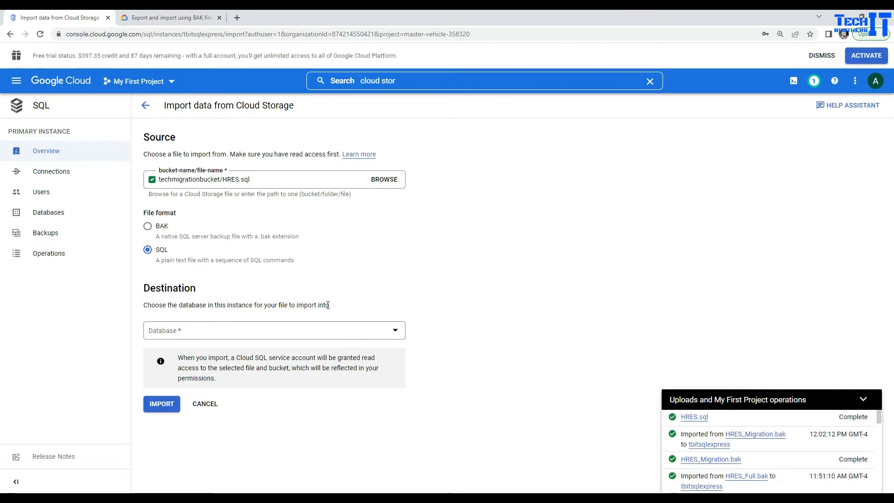
pyautogui.click(203, 333)
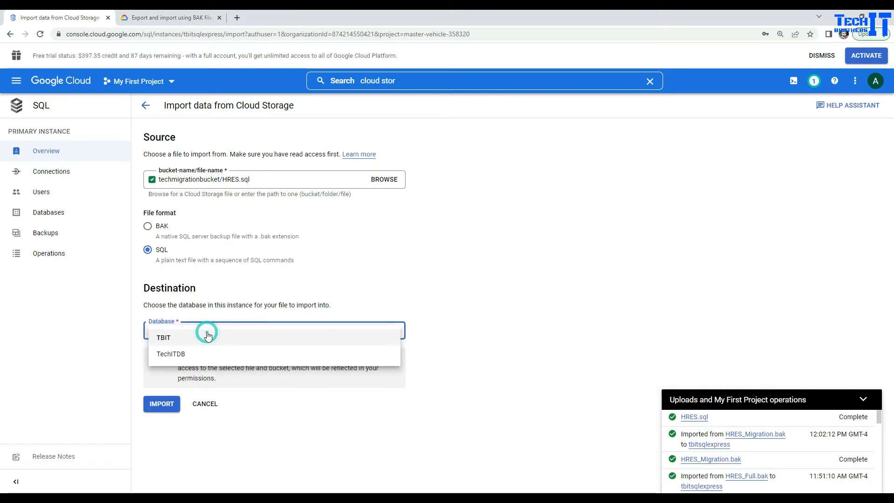
pyautogui.click(168, 343)
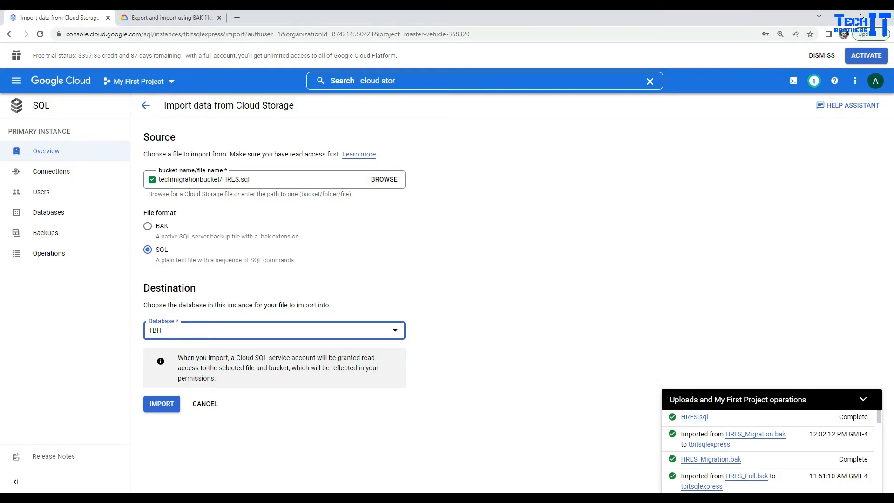
# Step: Switch to Management Studio and examine the HRES script's USE, CREATE DATABASE, user and role statements, and Students table definition
pyautogui.click(200, 496)
pyautogui.click(241, 132)
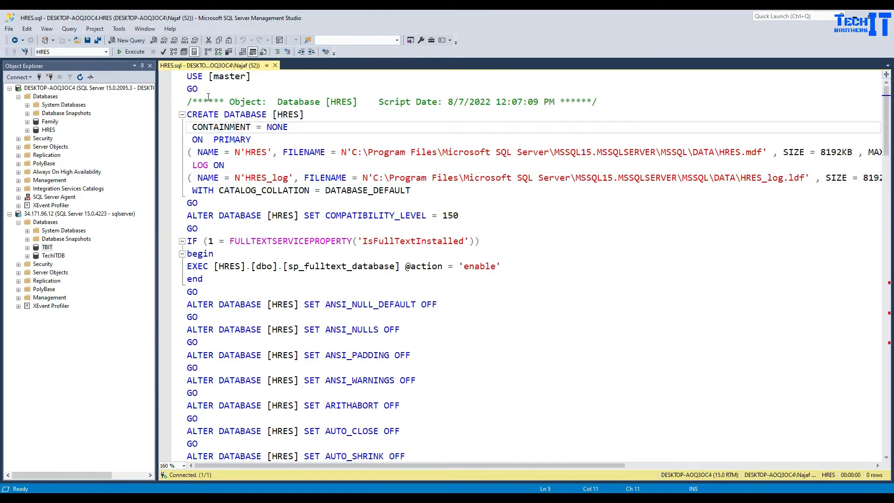
pyautogui.moveTo(199, 89); pyautogui.dragTo(177, 80)
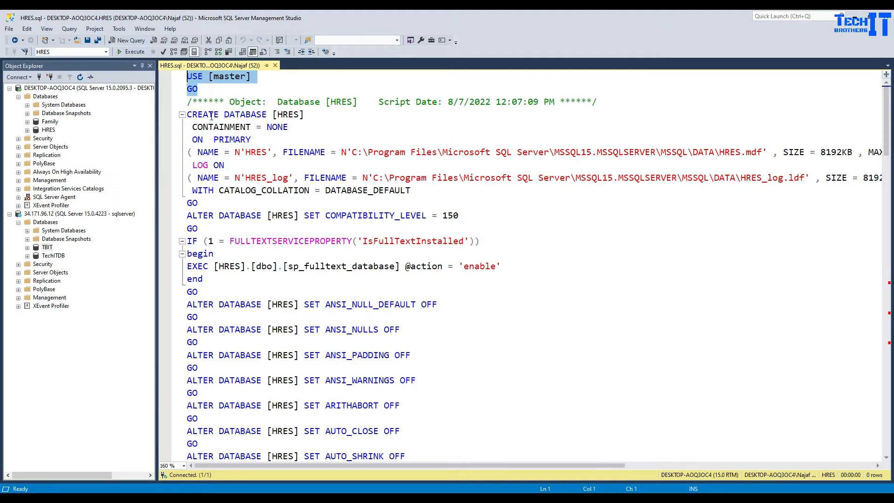
pyautogui.moveTo(205, 92); pyautogui.dragTo(180, 78)
pyautogui.moveTo(189, 113); pyautogui.dragTo(300, 216)
pyautogui.click(352, 304)
pyautogui.scroll(-20, 362, 292)
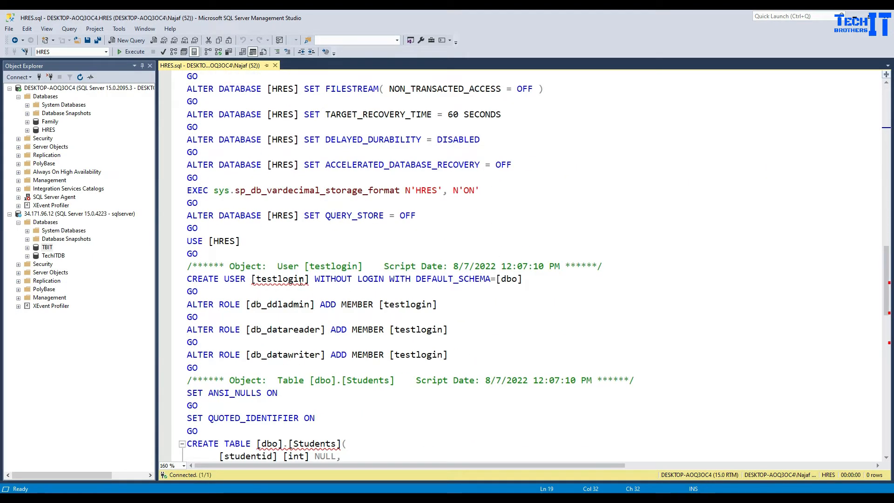
pyautogui.scroll(-5, 277, 294)
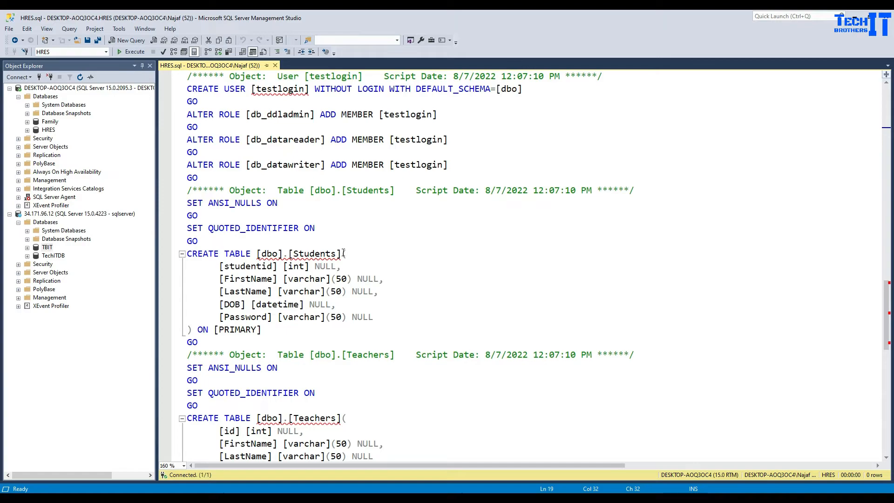
pyautogui.moveTo(344, 253); pyautogui.dragTo(256, 253)
pyautogui.click(321, 229)
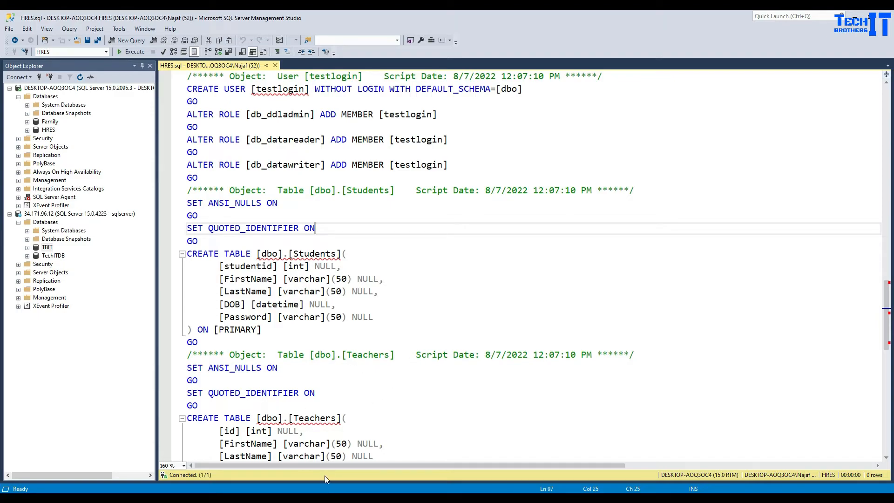
# Step: Return to the Google Cloud console and try to import HRES.sql into tbitsqlexpress
pyautogui.moveTo(326, 497)
pyautogui.click(300, 469)
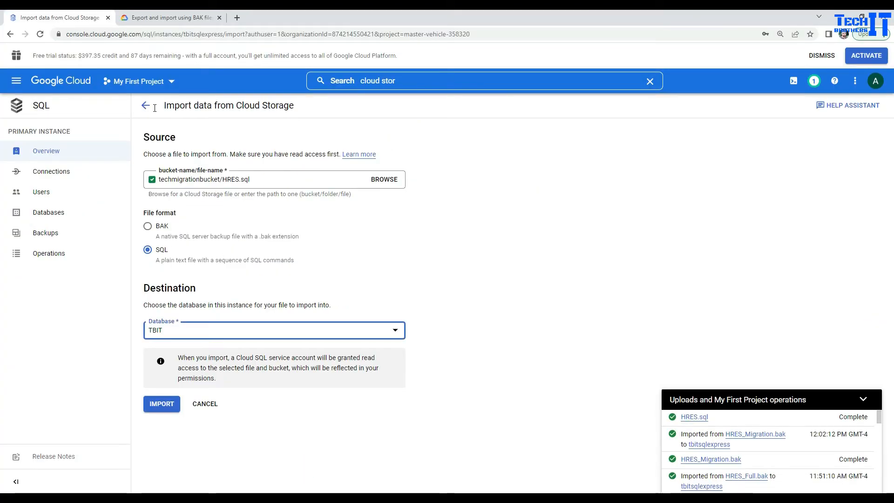
pyautogui.click(161, 406)
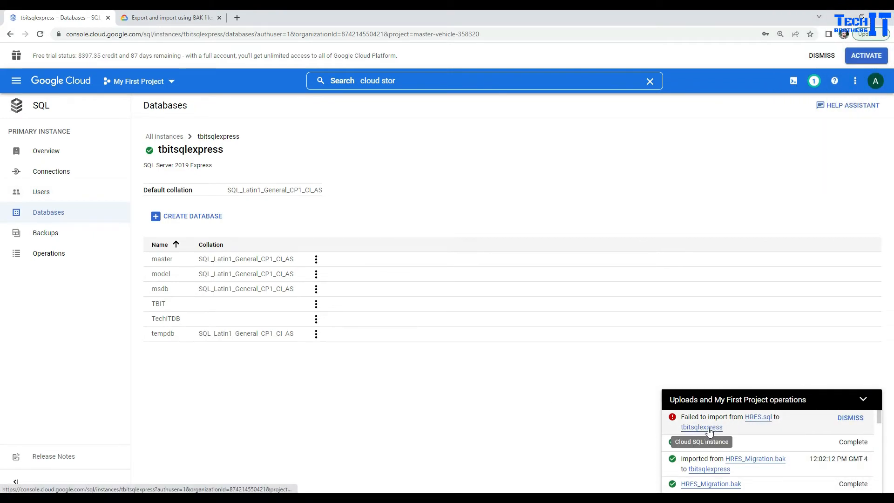
# Step: Check the latest import's status in the instance's operations log and its database list, and select the local server in Management Studio
pyautogui.click(54, 255)
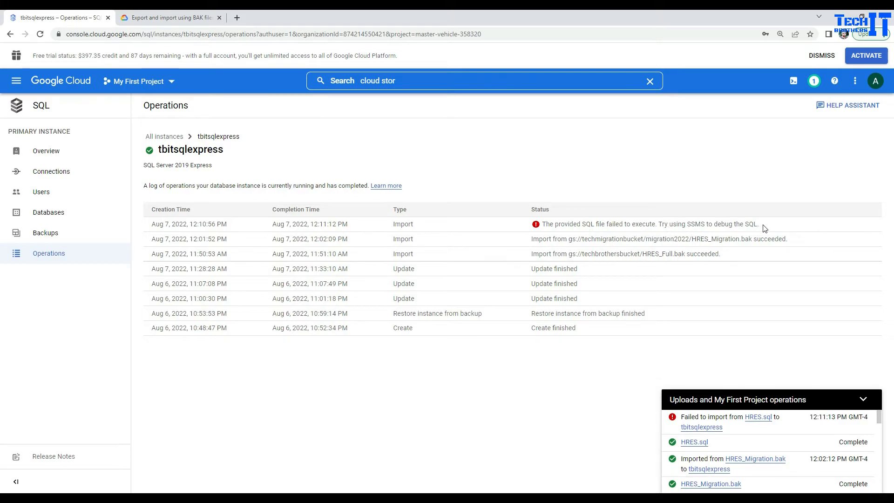
pyautogui.moveTo(764, 228); pyautogui.dragTo(545, 227)
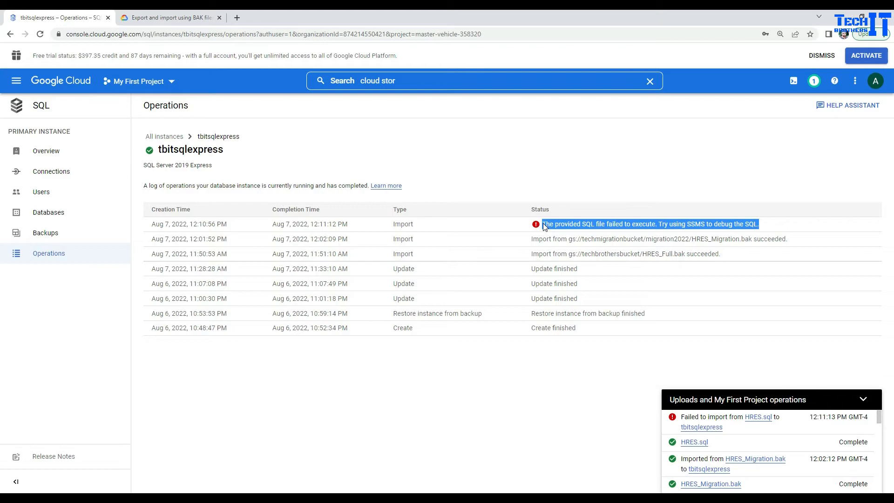
pyautogui.click(56, 212)
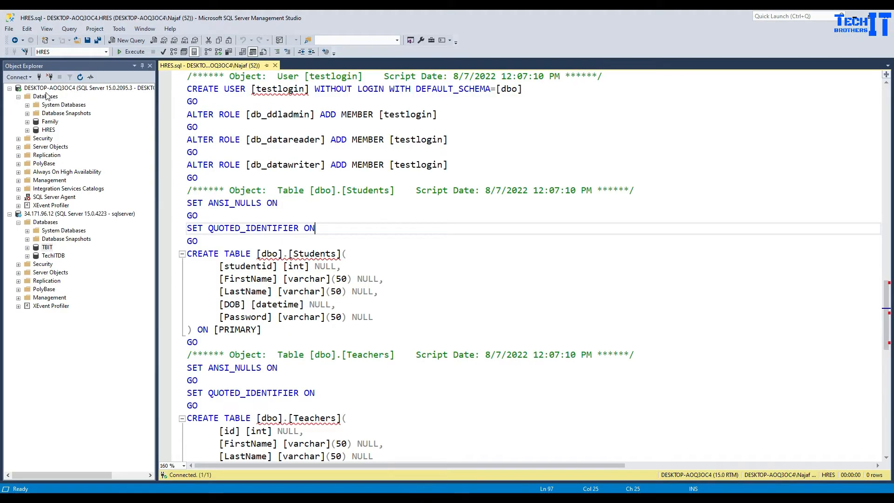
pyautogui.click(47, 88)
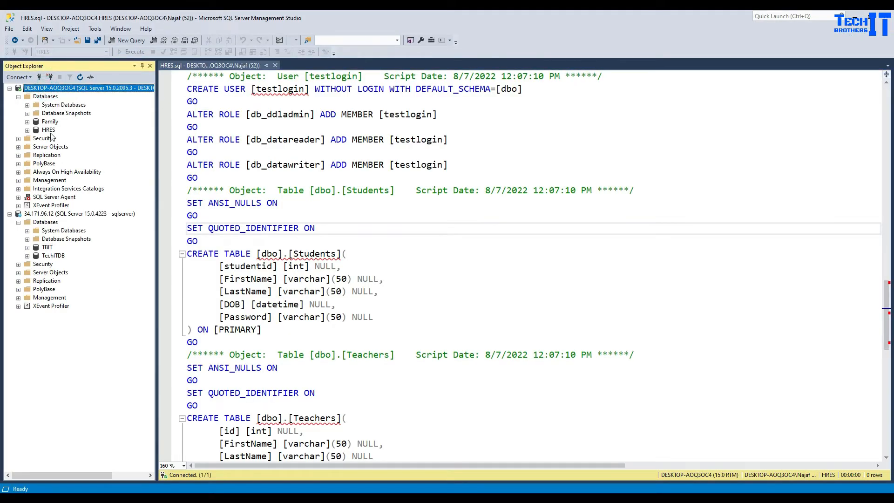
# Step: Delete the containment, data file, log file and catalog collation clauses with their GO from the script's CREATE DATABASE [HRES] statement
pyautogui.click(522, 153)
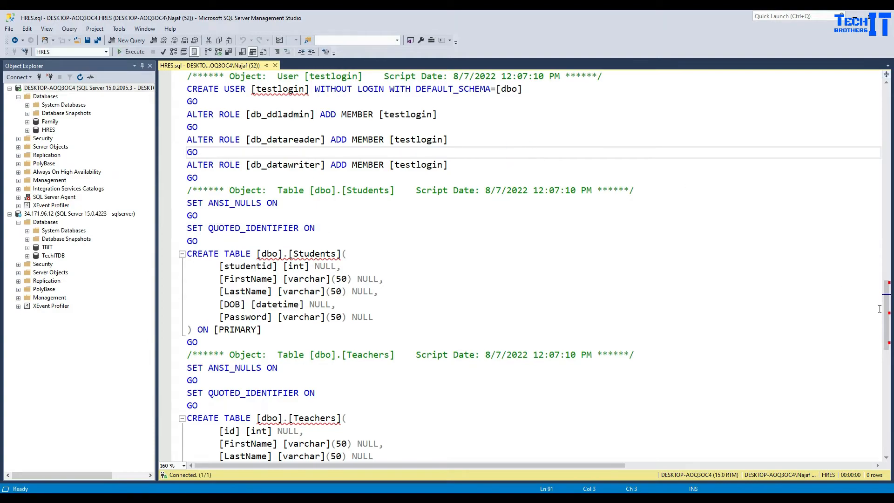
pyautogui.moveTo(887, 331); pyautogui.dragTo(886, 136)
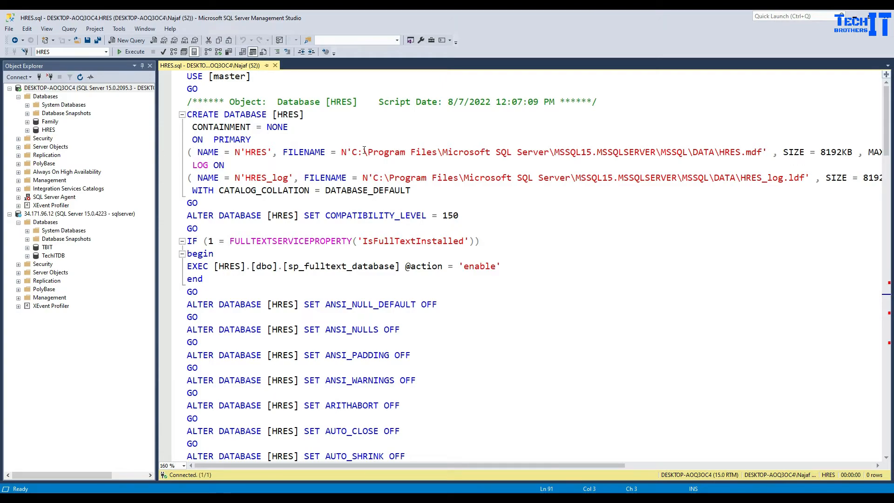
pyautogui.moveTo(202, 202); pyautogui.dragTo(187, 131)
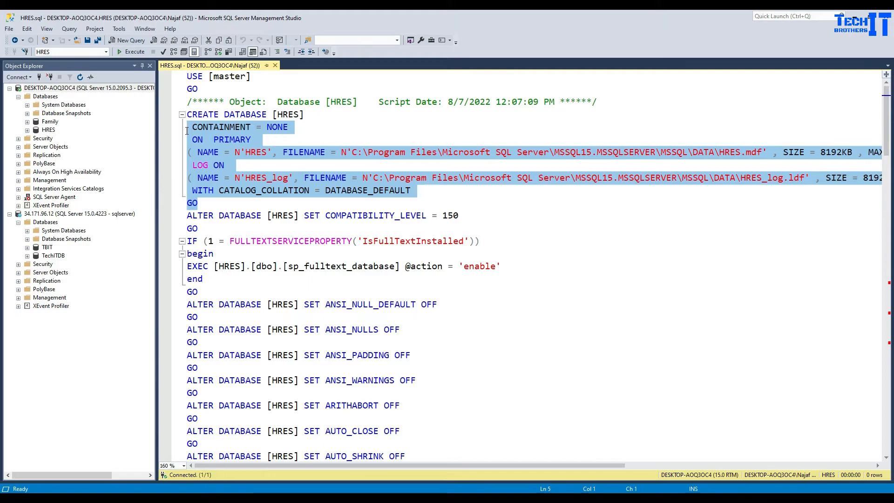
pyautogui.press('Delete')
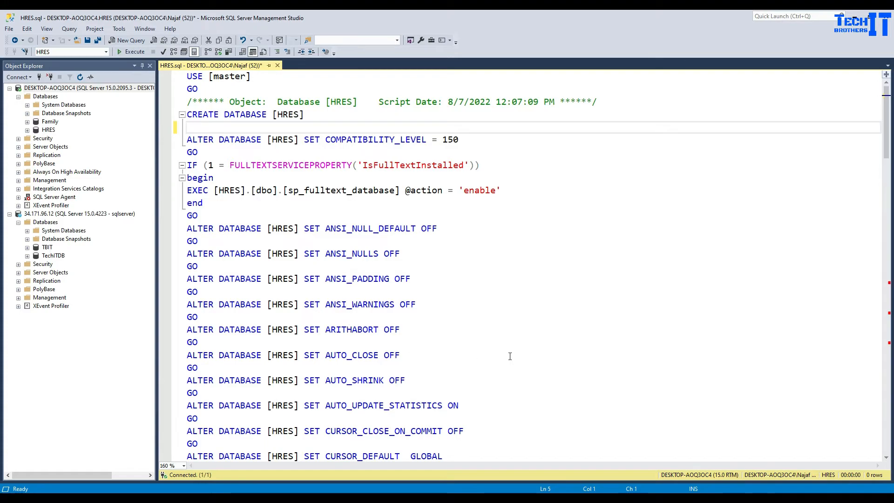
# Step: Delete everything above USE [HRES] in the HRES script, including the CREATE and ALTER DATABASE statements, and save the file
pyautogui.click(662, 351)
pyautogui.scroll(-3, 432, 254)
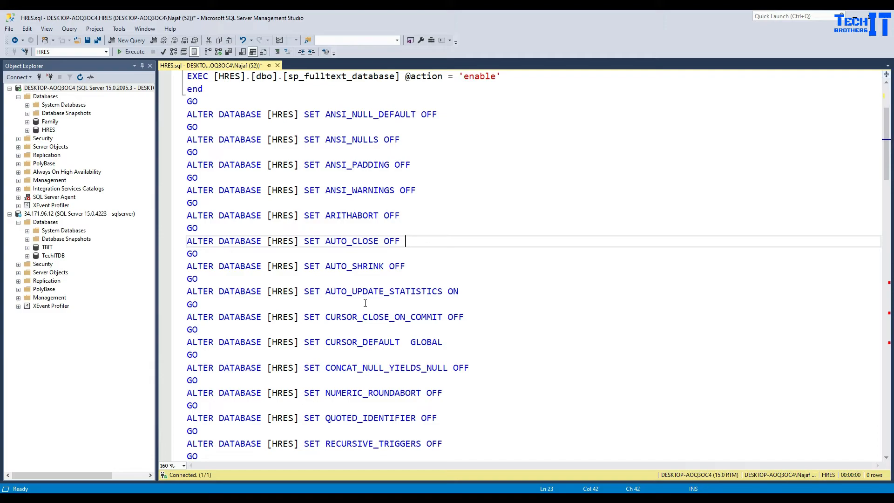
pyautogui.scroll(3, 366, 266)
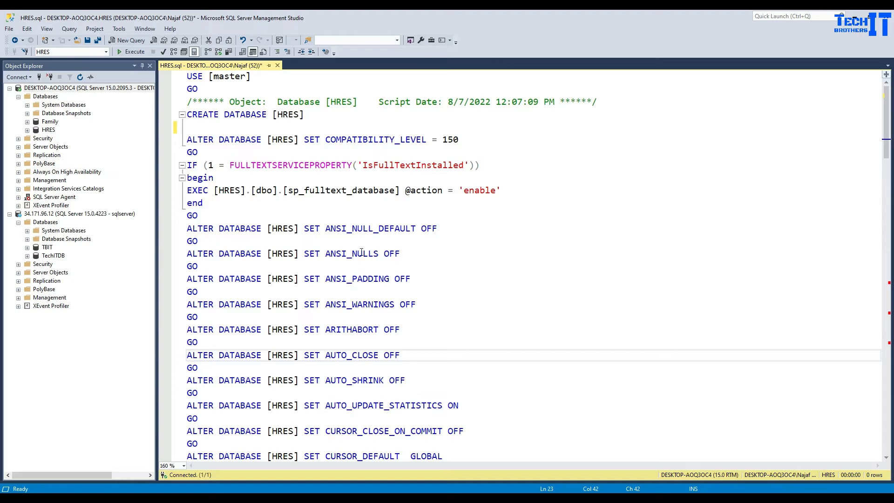
pyautogui.click(389, 254)
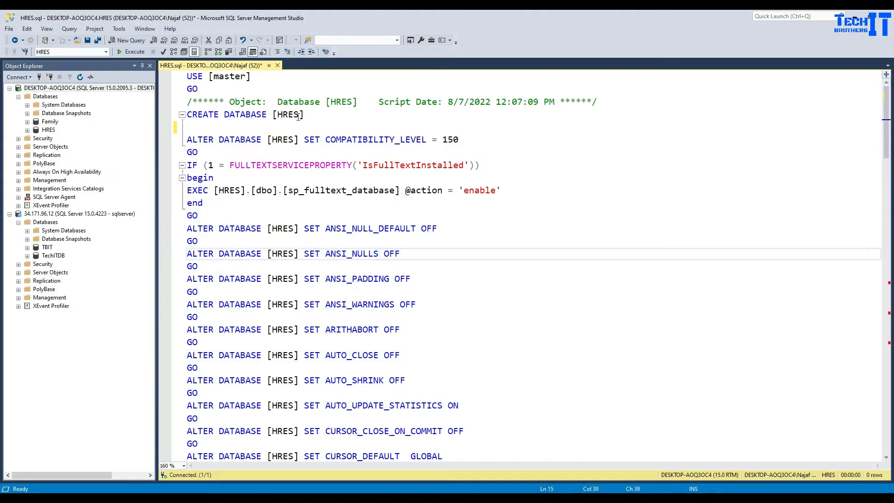
pyautogui.click(317, 116)
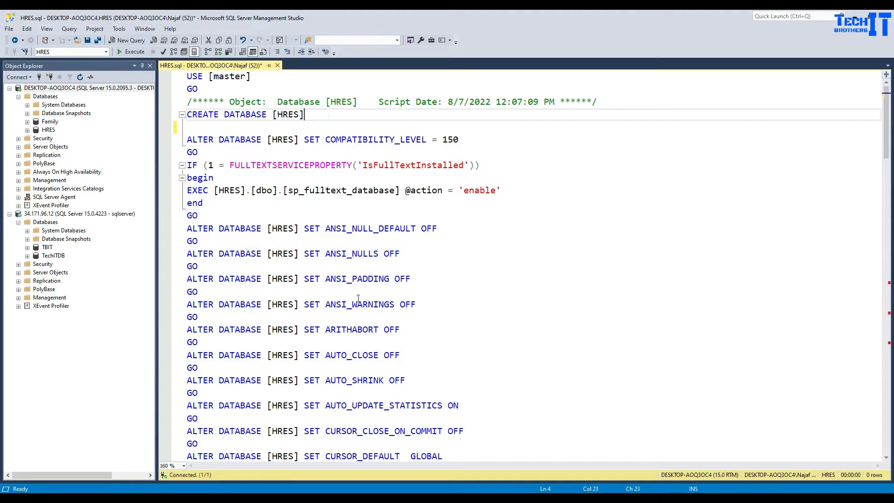
pyautogui.scroll(-8, 358, 299)
pyautogui.scroll(-9, 358, 298)
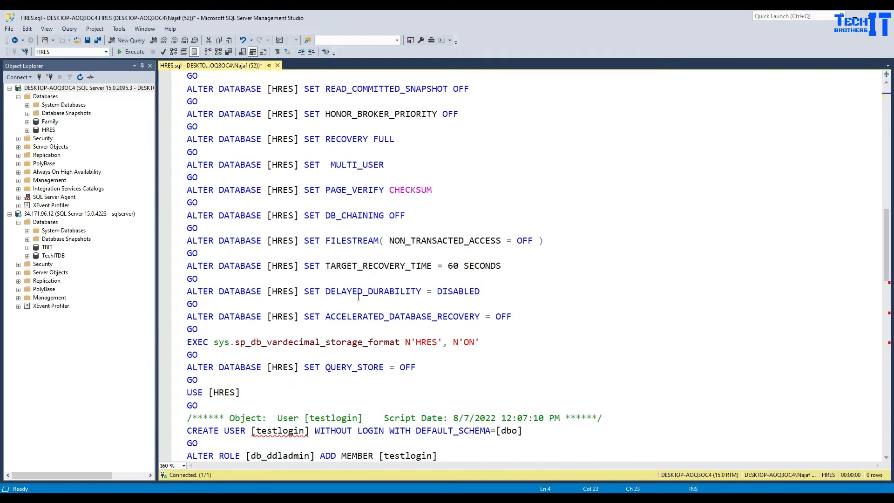
pyautogui.moveTo(211, 382); pyautogui.dragTo(205, 65)
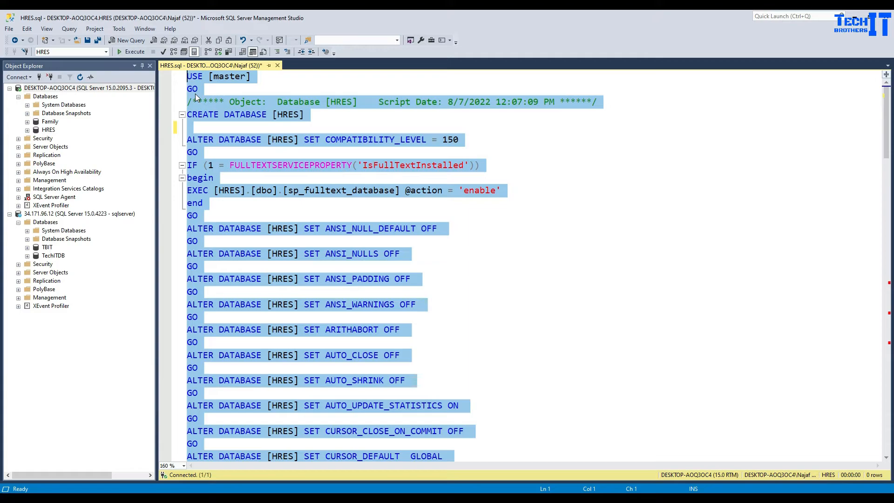
pyautogui.press('Delete')
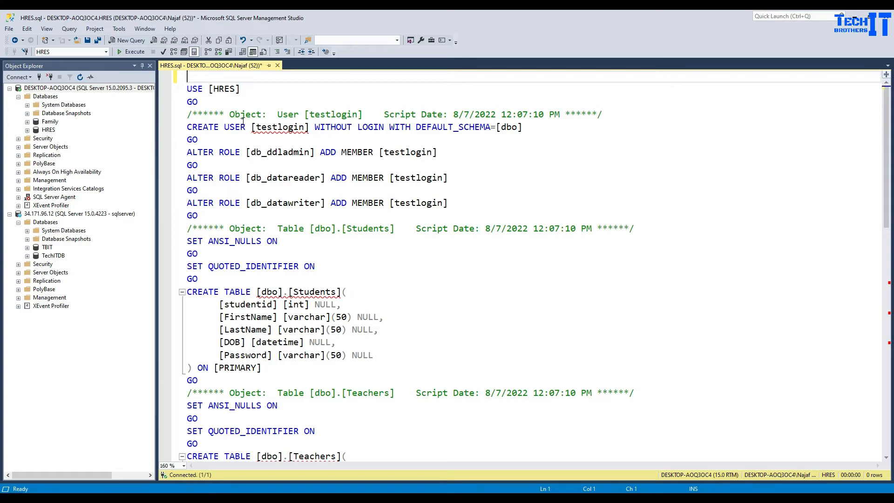
pyautogui.hotkey('ctrl', 's')
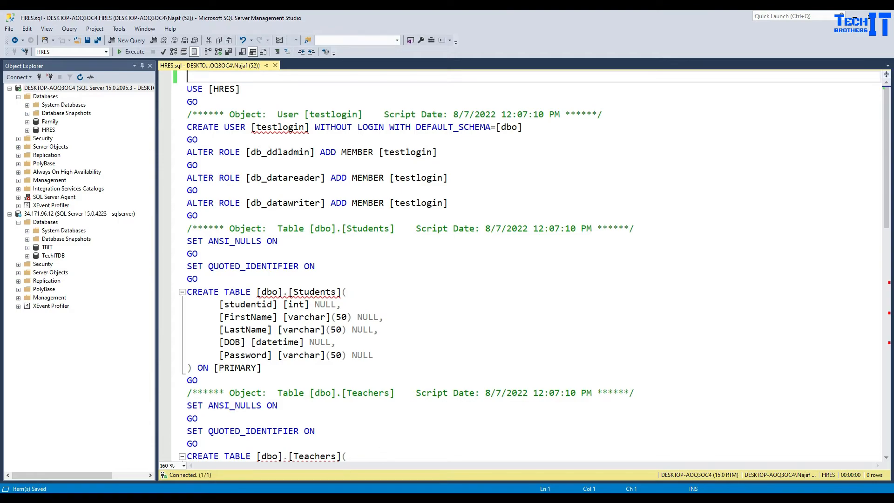
# Step: Switch to the Google Cloud console and upload the edited HRES.sql to techmigrationbucket, overwriting the existing object
pyautogui.click(292, 468)
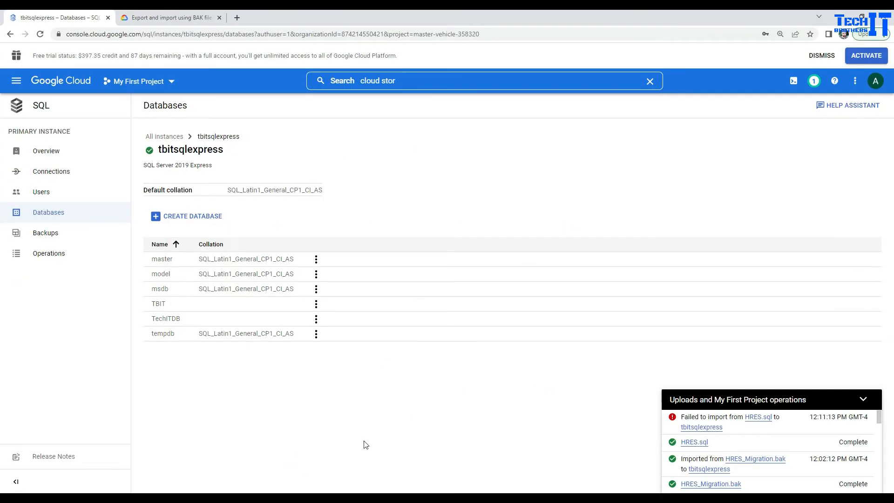
pyautogui.click(210, 179)
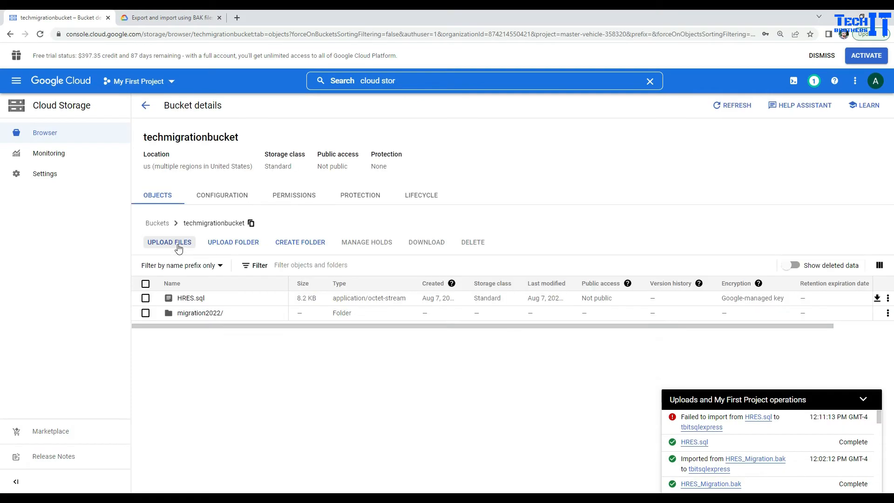
pyautogui.click(178, 244)
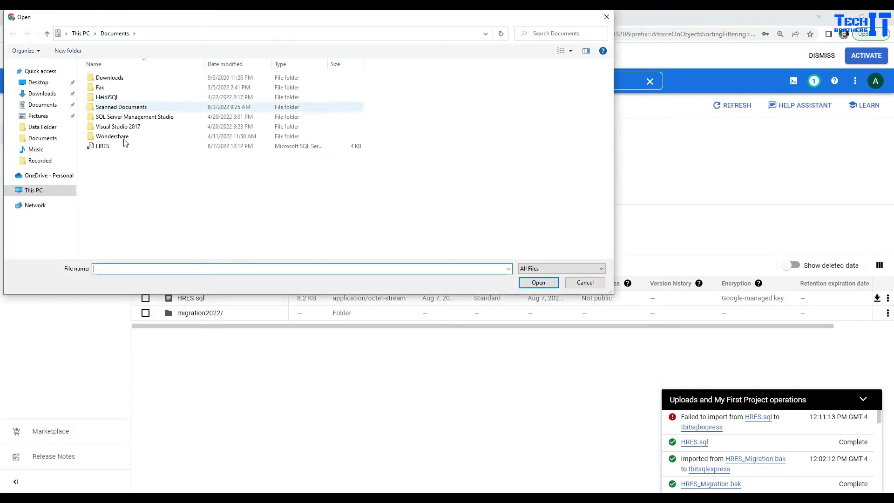
pyautogui.click(103, 146)
pyautogui.click(538, 282)
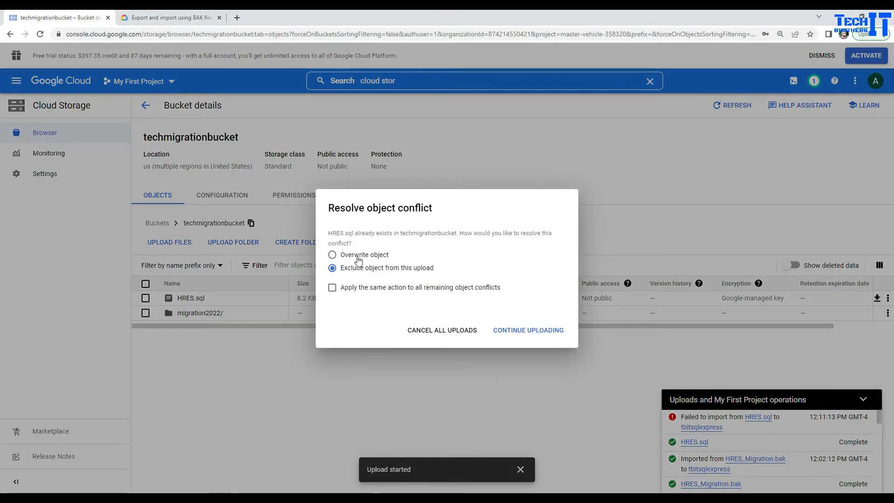
pyautogui.click(363, 255)
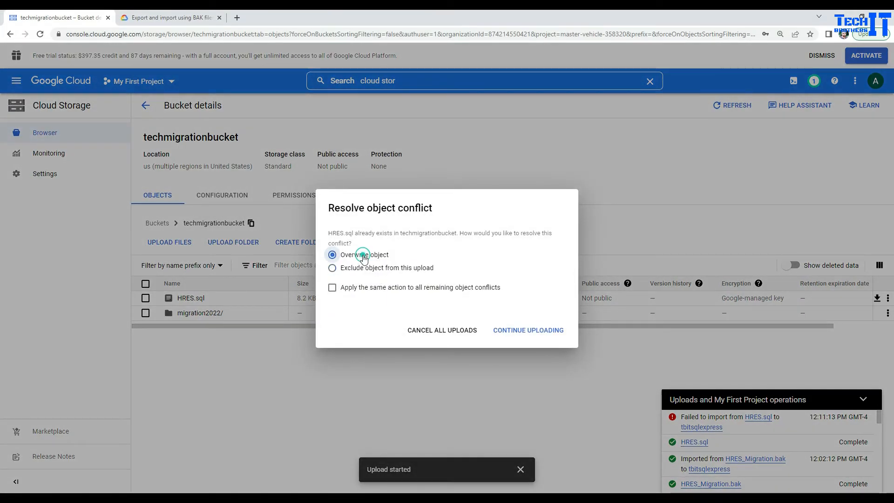
pyautogui.click(523, 335)
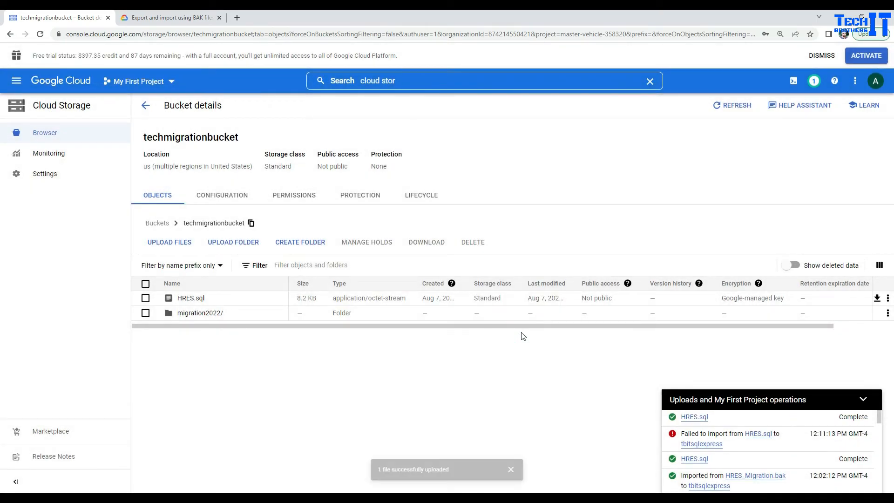
# Step: Go to the Cloud SQL instances and open the data import form for tbitsqlexpress
pyautogui.click(19, 84)
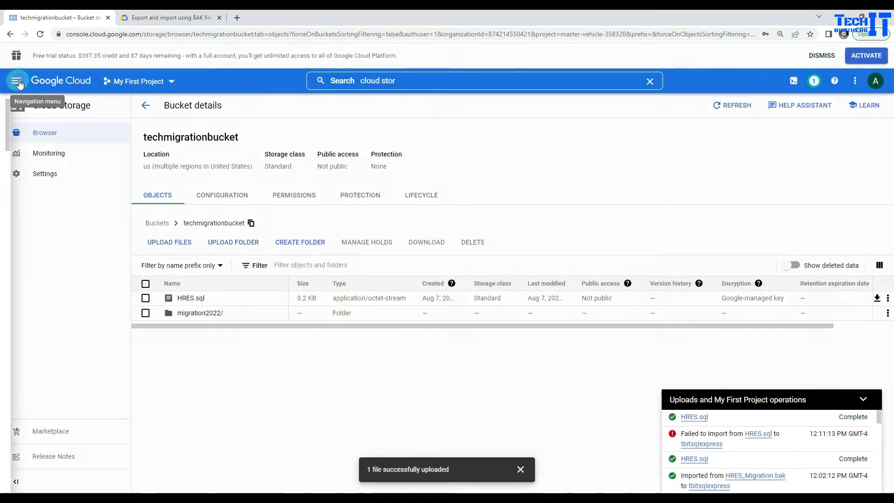
pyautogui.click(41, 412)
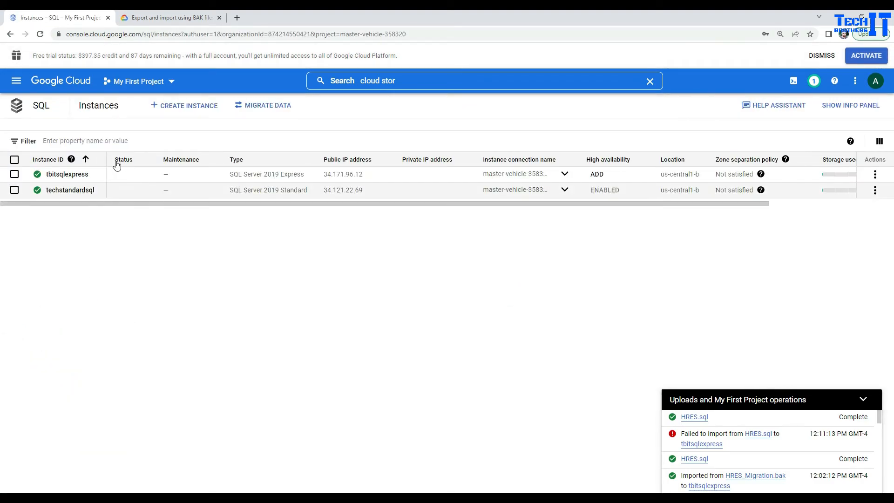
pyautogui.click(70, 174)
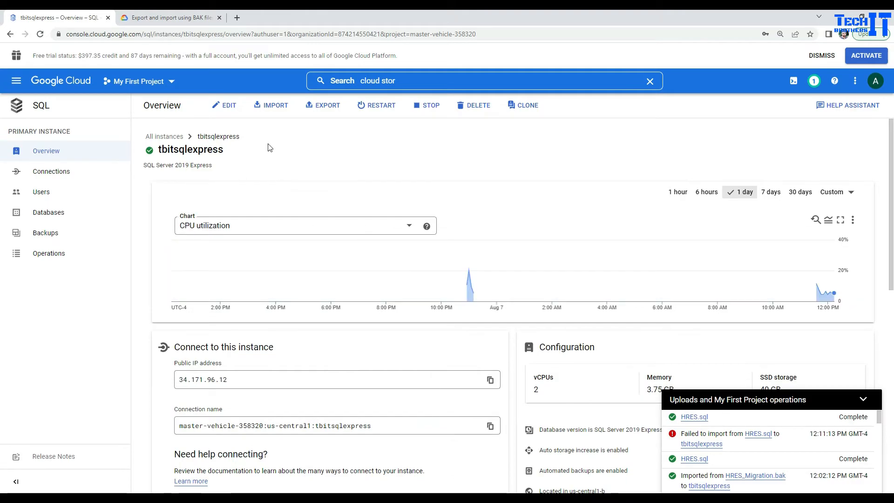
pyautogui.click(274, 109)
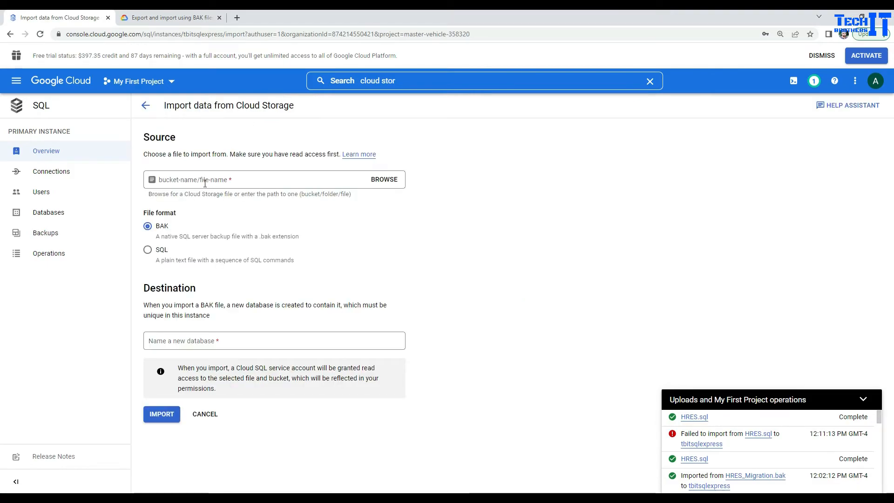
# Step: Set the import source to HRES.sql from techmigrationbucket and the file format to SQL
pyautogui.click(384, 179)
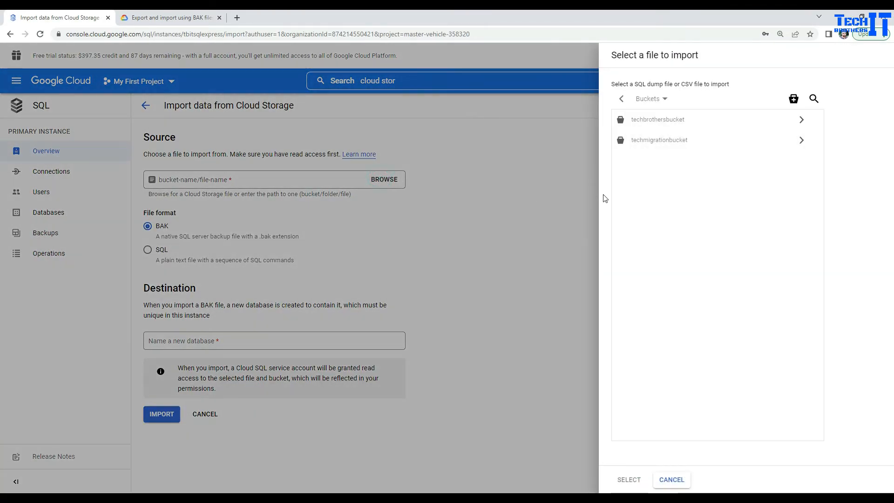
pyautogui.click(649, 141)
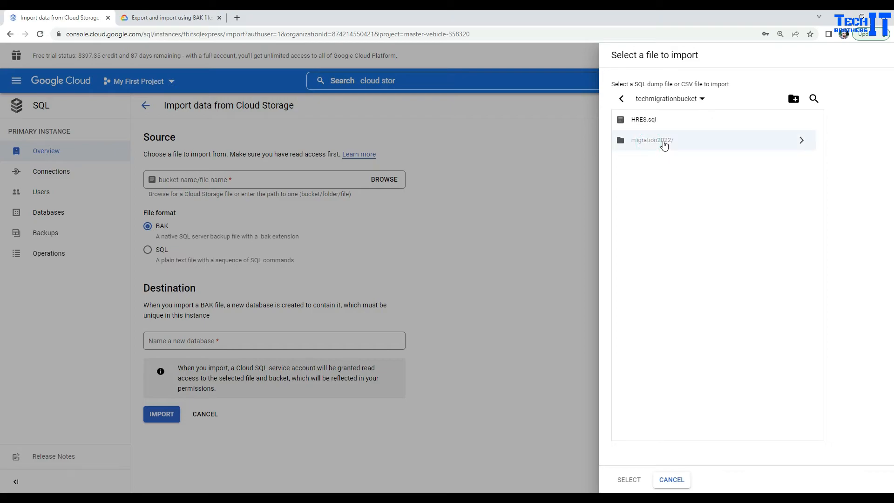
pyautogui.click(664, 142)
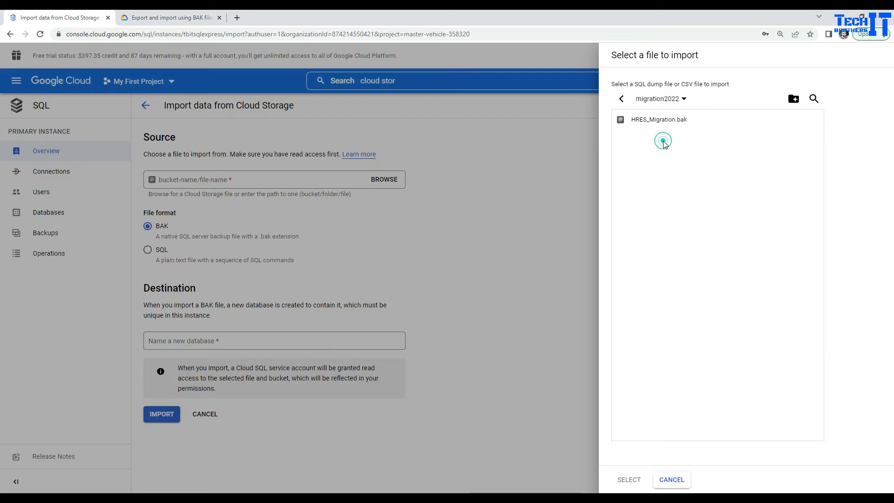
pyautogui.click(621, 98)
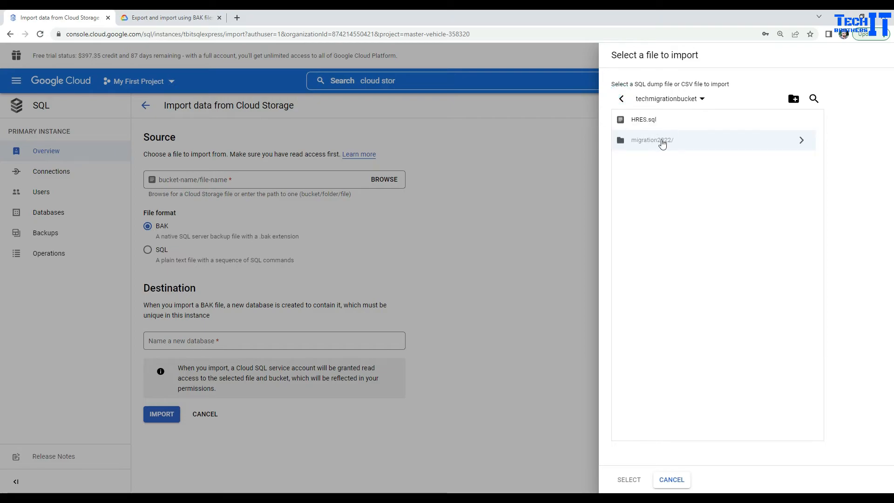
pyautogui.click(648, 120)
pyautogui.click(629, 483)
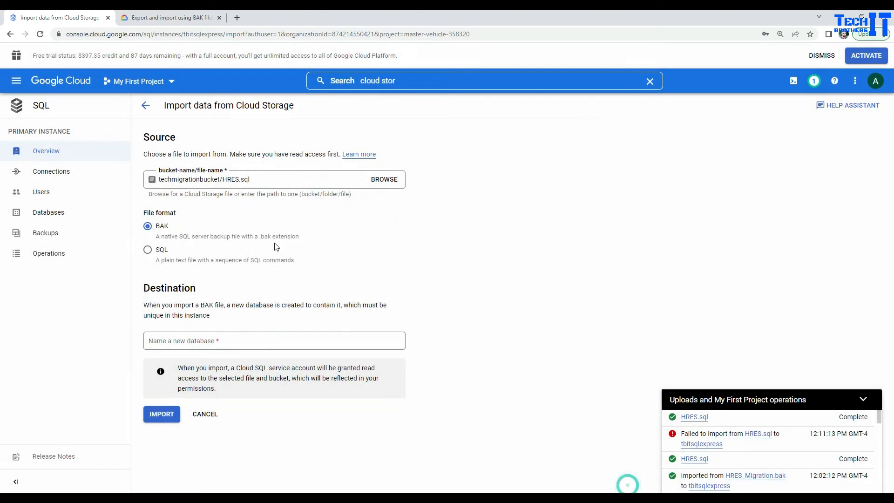
pyautogui.click(147, 250)
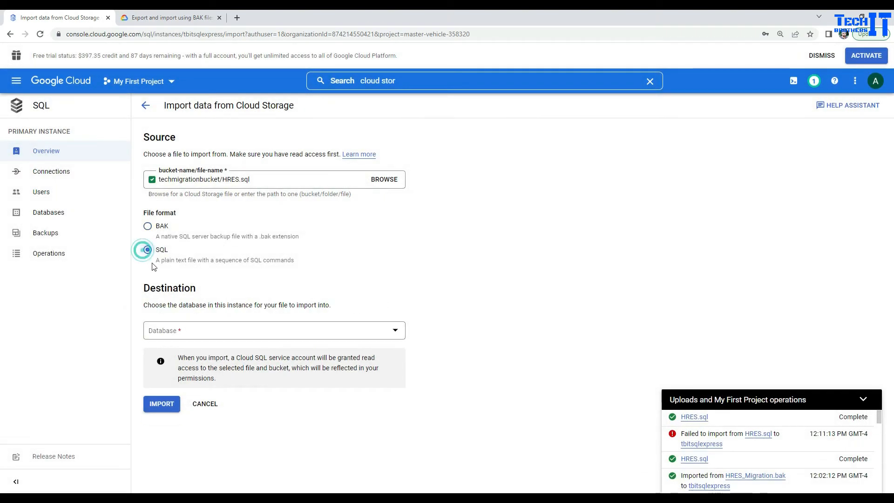
# Step: Check which destination databases the import form offers and read its instruction on choosing a database
pyautogui.click(177, 331)
pyautogui.click(391, 284)
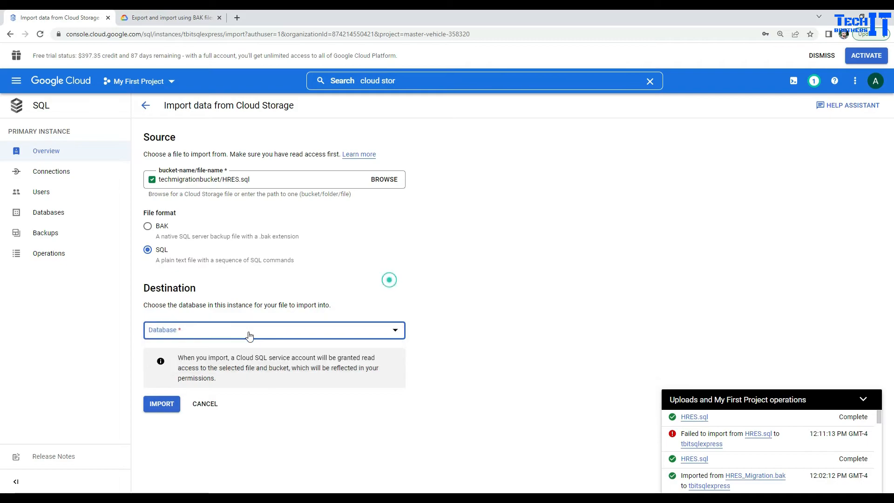
pyautogui.click(250, 332)
pyautogui.click(329, 301)
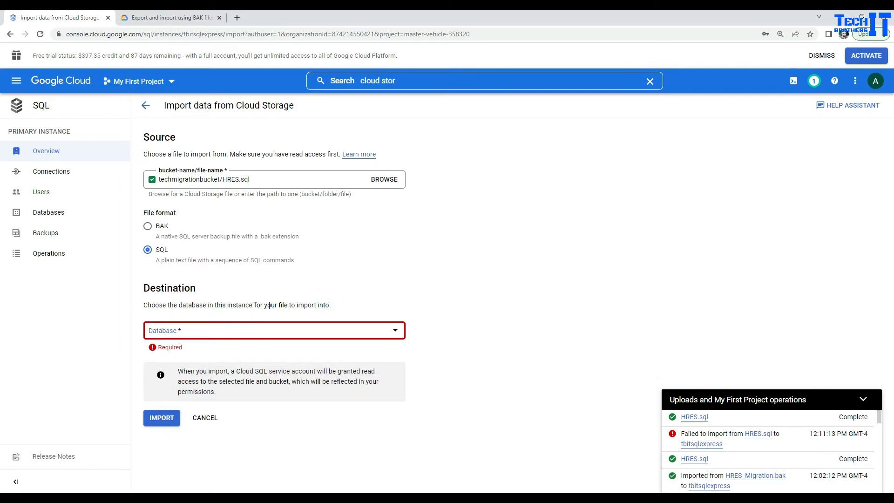
pyautogui.moveTo(344, 306); pyautogui.dragTo(144, 307)
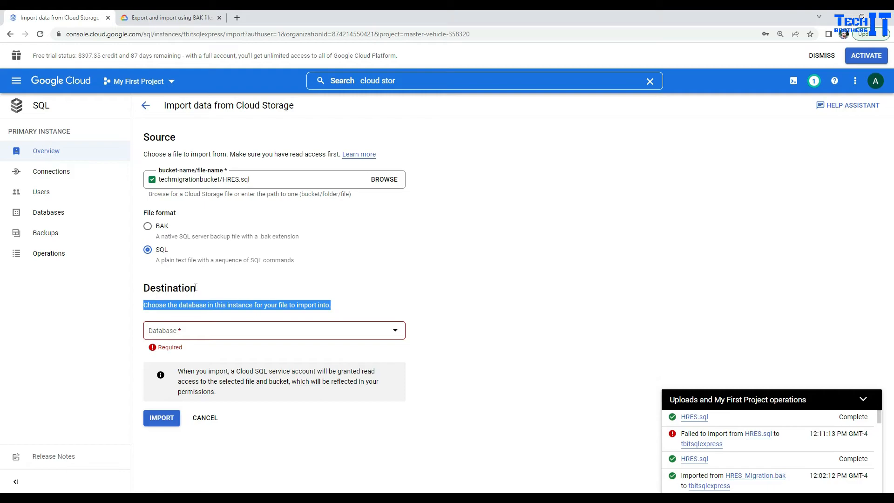
# Step: Switch to Management Studio, run "create database HRES" in a new query on server 34.171.96.12, and return to the Google Cloud console
pyautogui.click(417, 498)
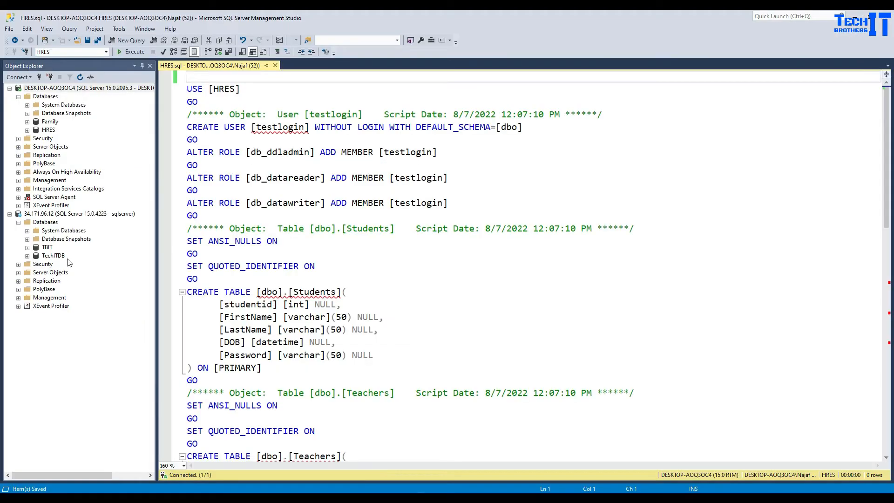
pyautogui.click(45, 222)
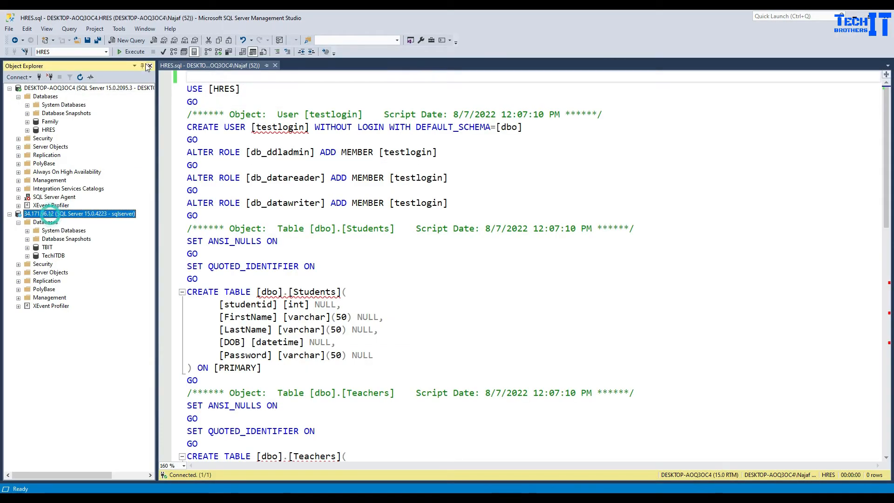
pyautogui.click(135, 40)
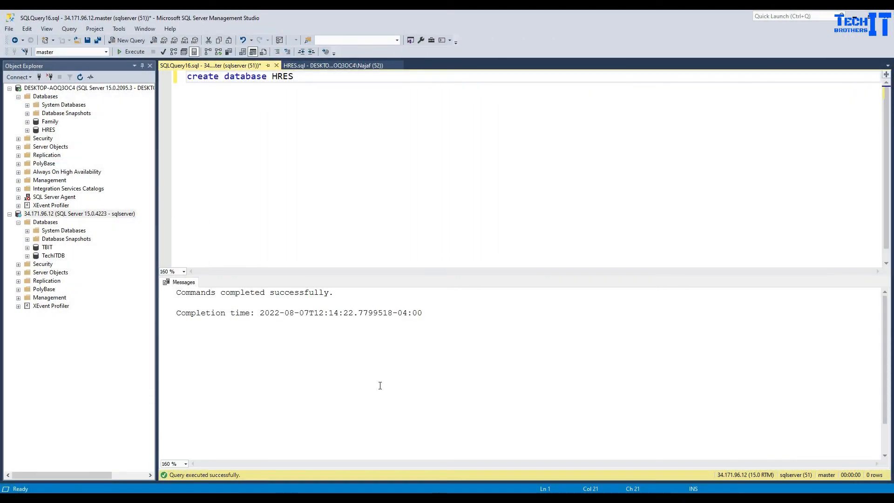
pyautogui.moveTo(328, 497)
pyautogui.click(377, 461)
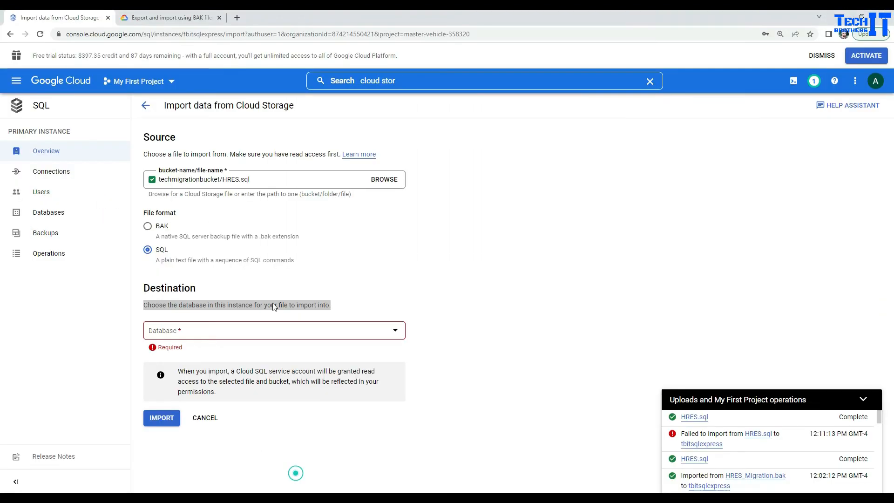
# Step: Check whether HRES is offered among the destination databases in the import form, and collapse the operations list
pyautogui.click(201, 332)
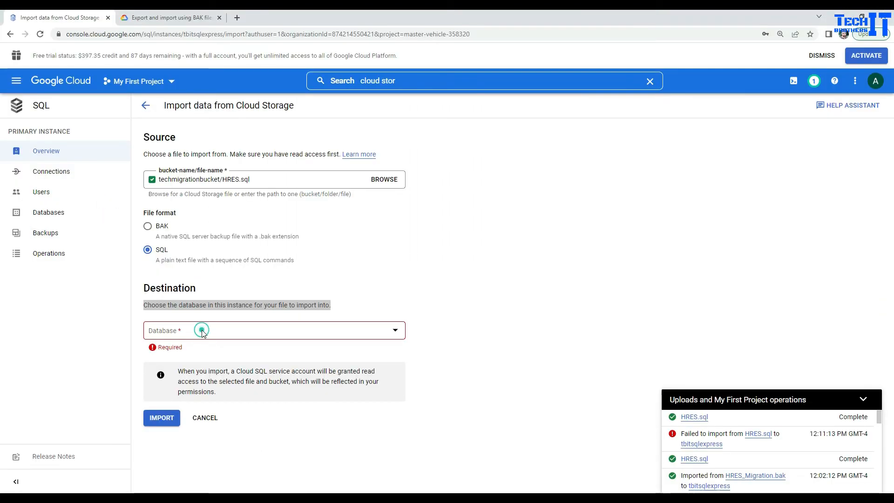
pyautogui.click(282, 336)
pyautogui.click(470, 301)
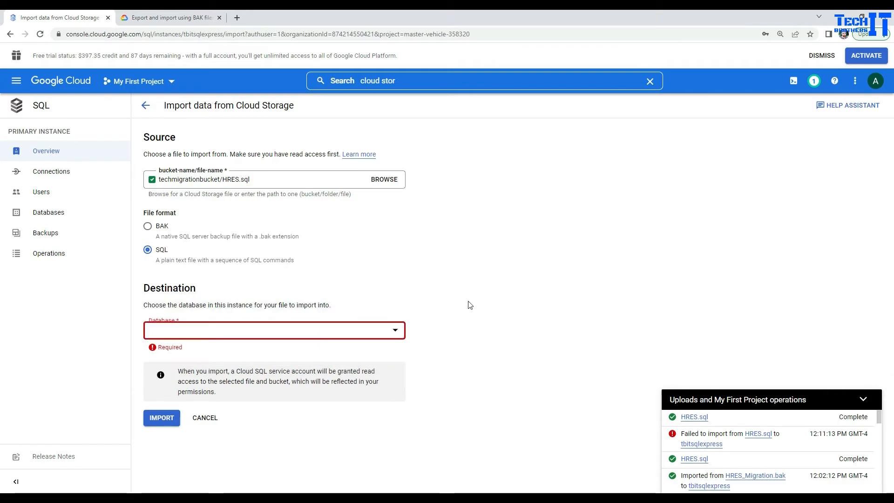
pyautogui.click(395, 332)
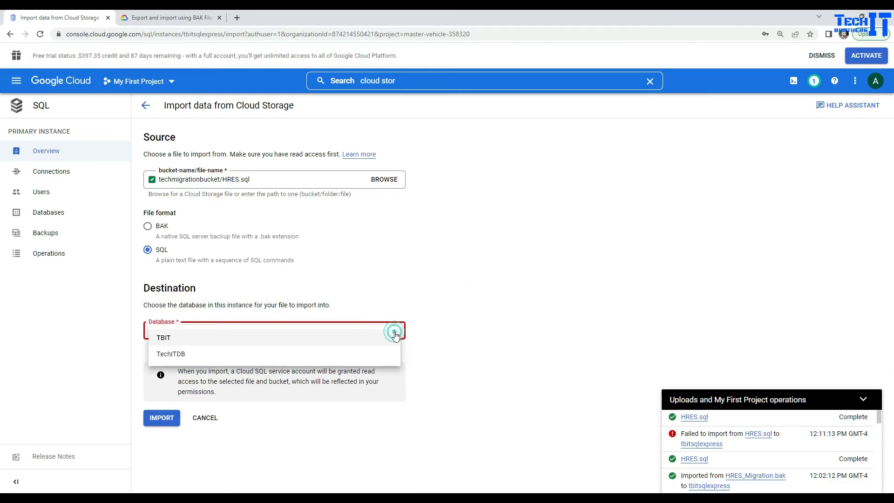
pyautogui.click(410, 283)
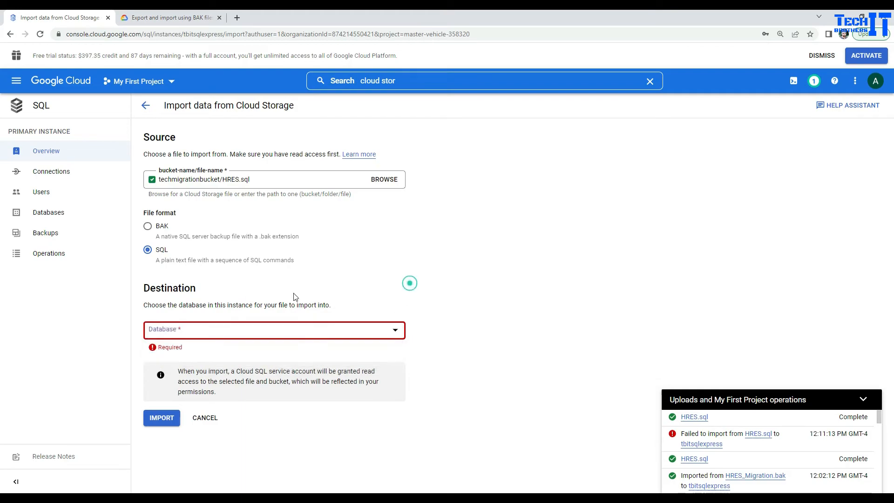
pyautogui.click(863, 400)
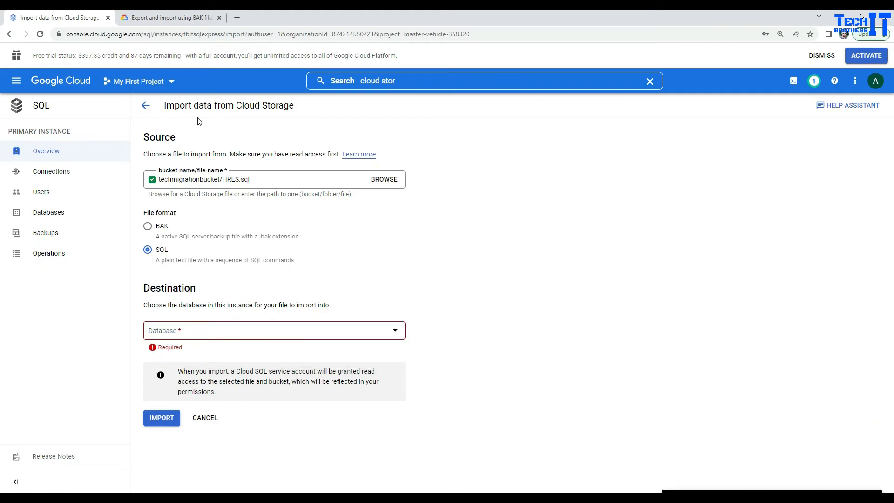
# Step: Reload the tbitsqlexpress import form and look for HRES in the instance's database list
pyautogui.click(145, 107)
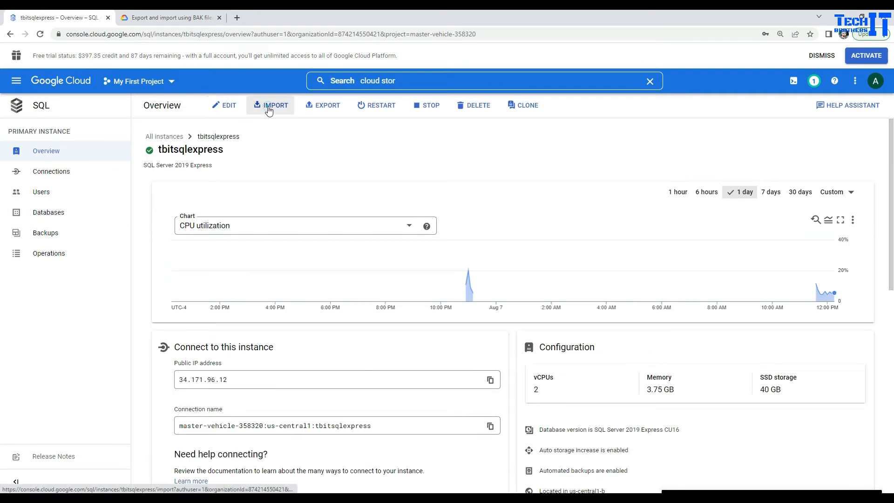
pyautogui.click(270, 105)
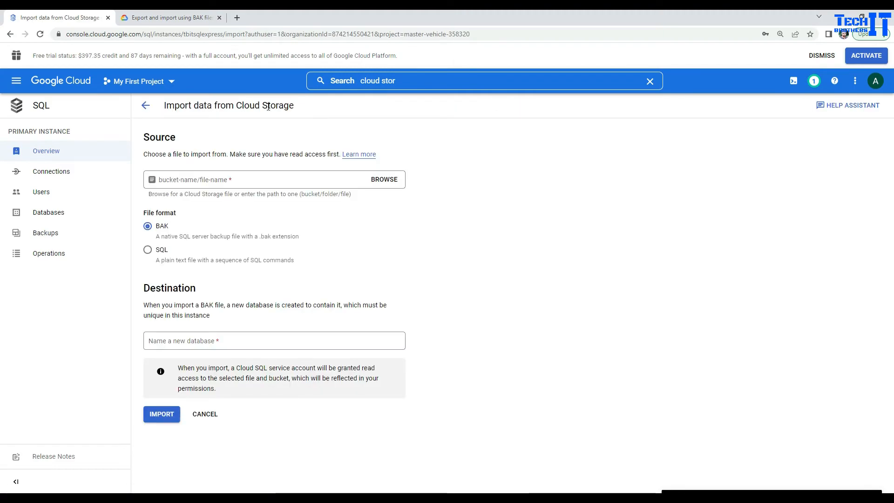
pyautogui.click(51, 218)
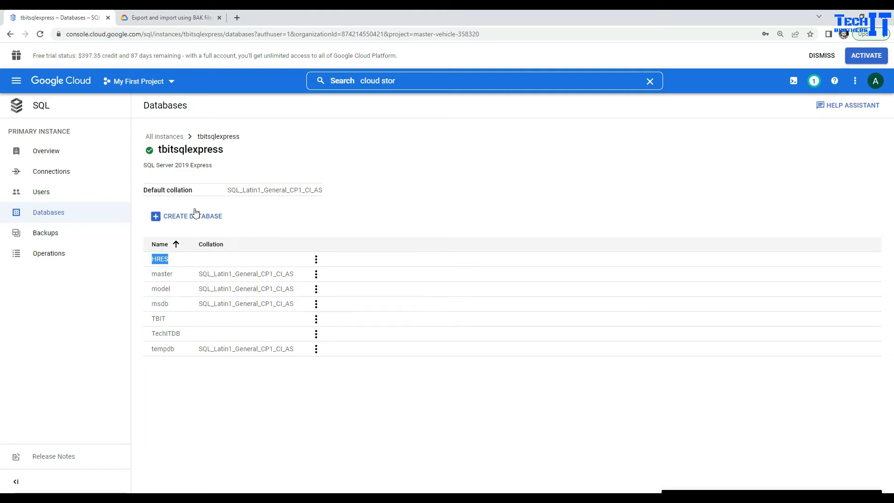
# Step: Reopen the import form for tbitsqlexpress and choose HRES.sql from techmigrationbucket as the source file
pyautogui.click(58, 157)
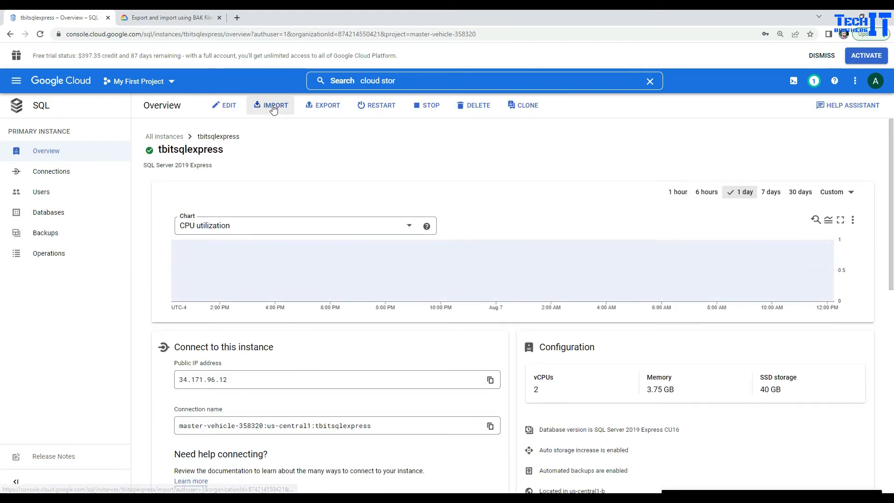
pyautogui.click(273, 107)
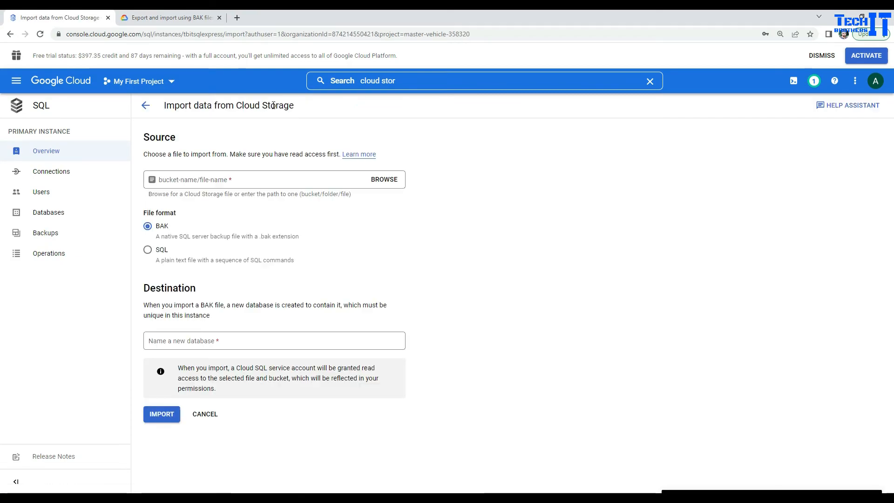
pyautogui.click(382, 180)
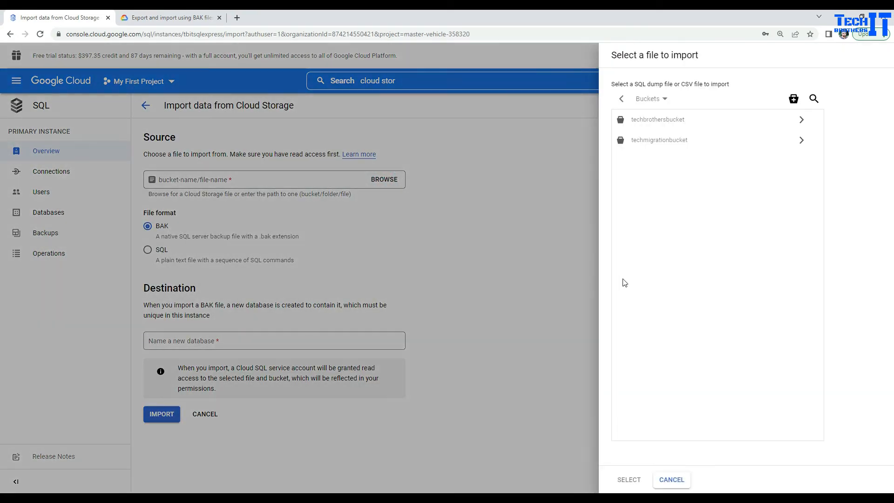
pyautogui.click(655, 142)
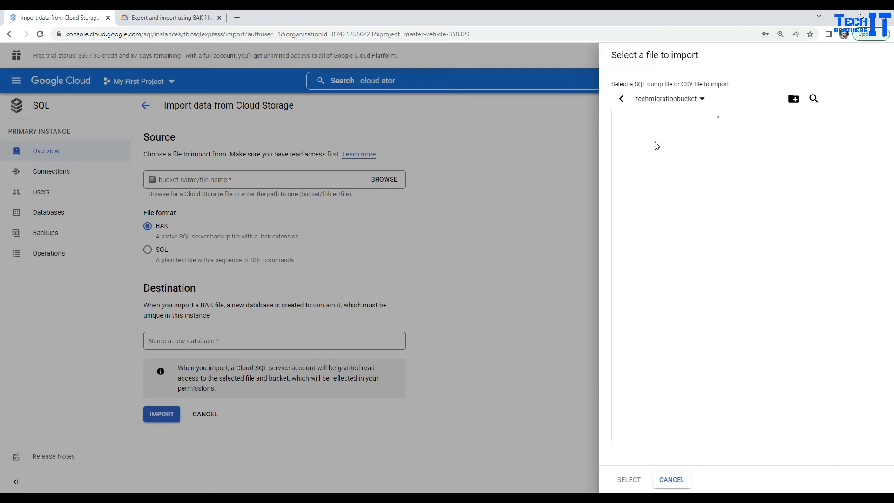
pyautogui.click(651, 121)
pyautogui.click(628, 480)
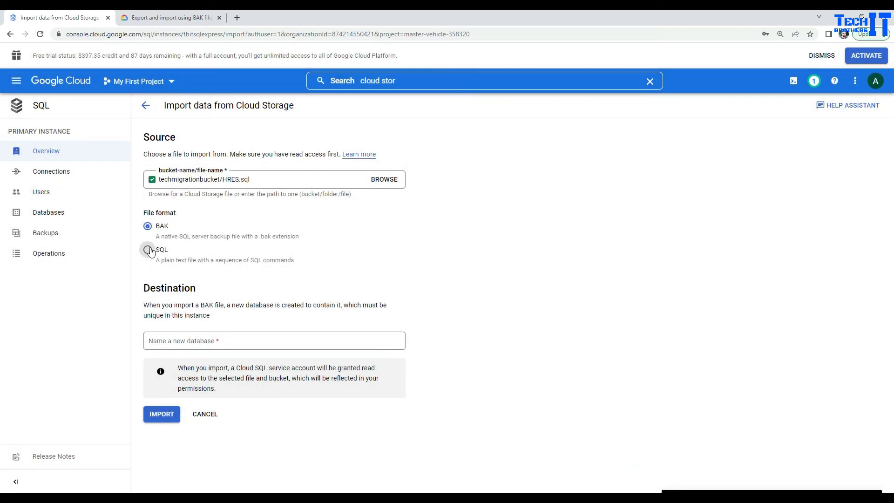
# Step: Set the file format to SQL and the destination database to HRES, and start the import
pyautogui.click(148, 250)
pyautogui.click(197, 330)
pyautogui.click(172, 370)
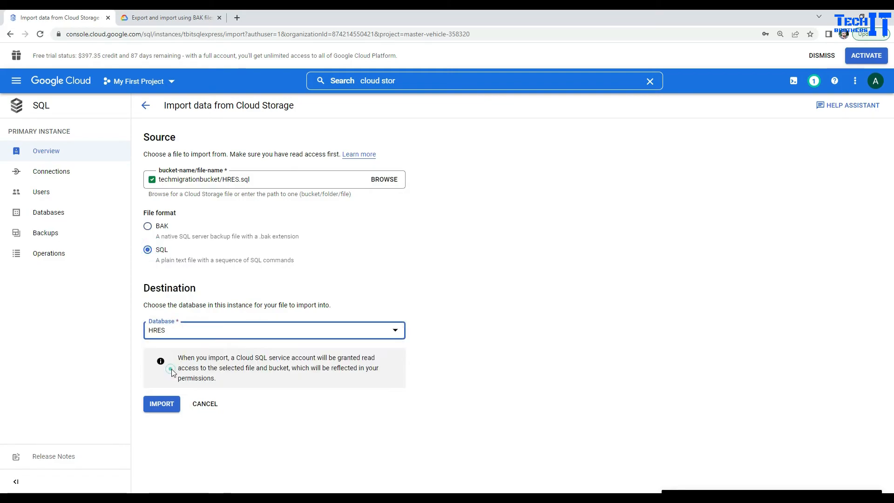
pyautogui.click(161, 404)
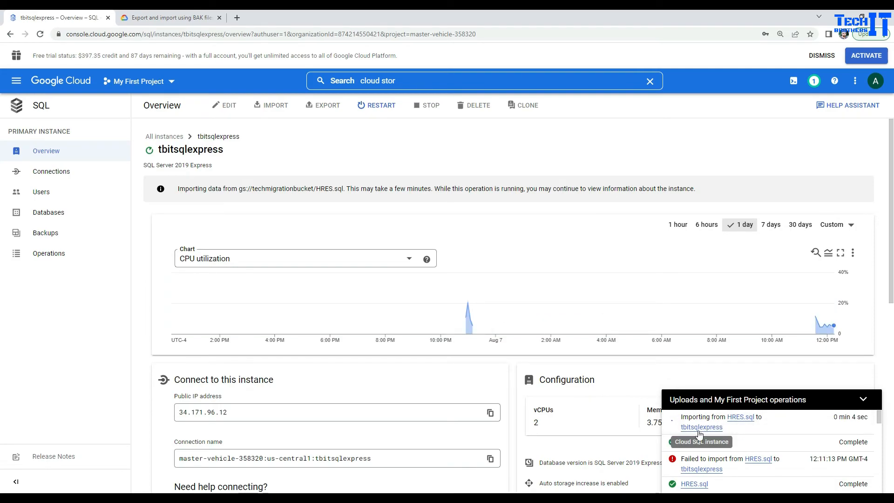
# Step: Switch to Management Studio and review the HRES.sql script from its user creation to its closing ALTER DATABASE statement
pyautogui.click(428, 499)
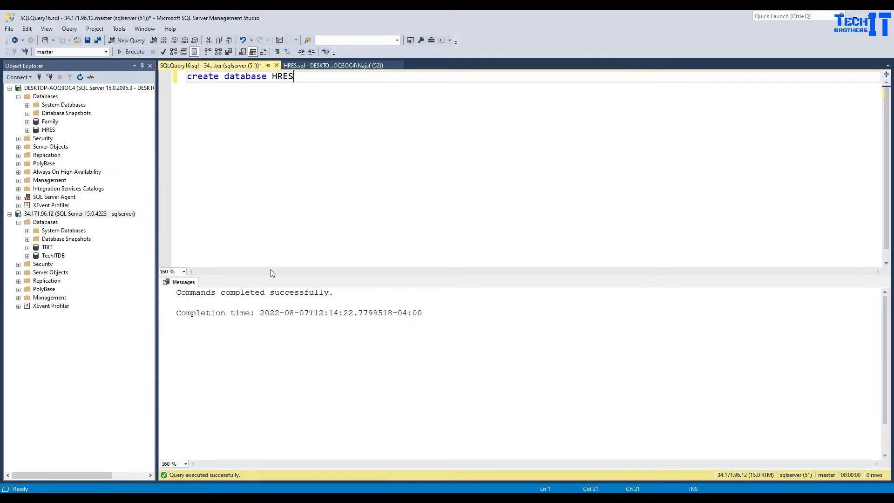
pyautogui.click(319, 65)
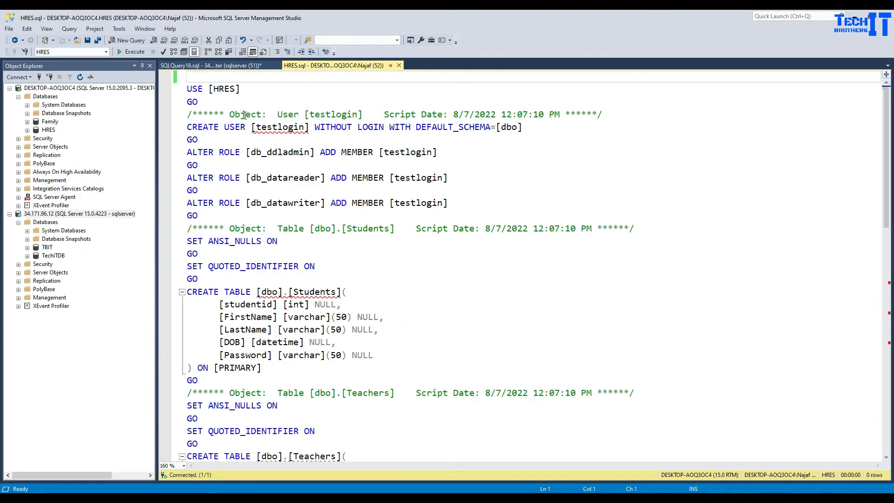
pyautogui.moveTo(188, 126); pyautogui.dragTo(198, 254)
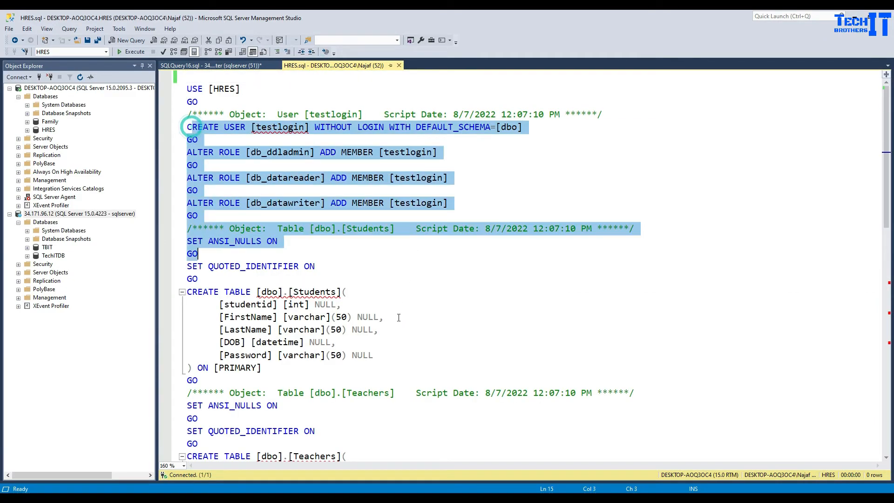
pyautogui.scroll(-4, 350, 298)
pyautogui.scroll(-5, 350, 299)
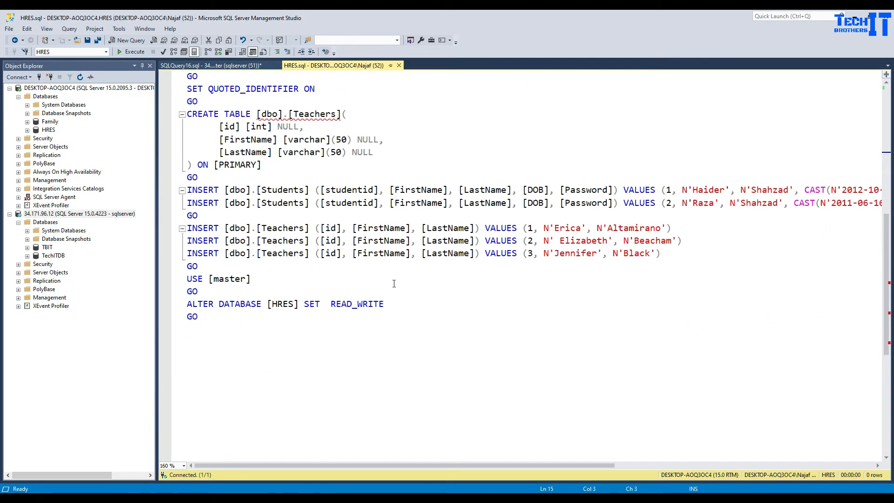
pyautogui.scroll(9, 394, 284)
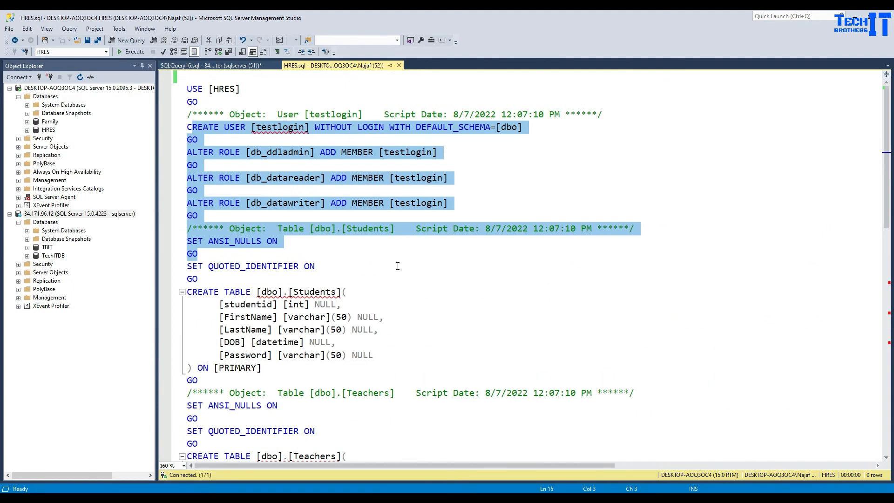
# Step: Return to the Google Cloud console and open the operations log of tbitsqlexpress to examine the HRES.sql import
pyautogui.click(331, 483)
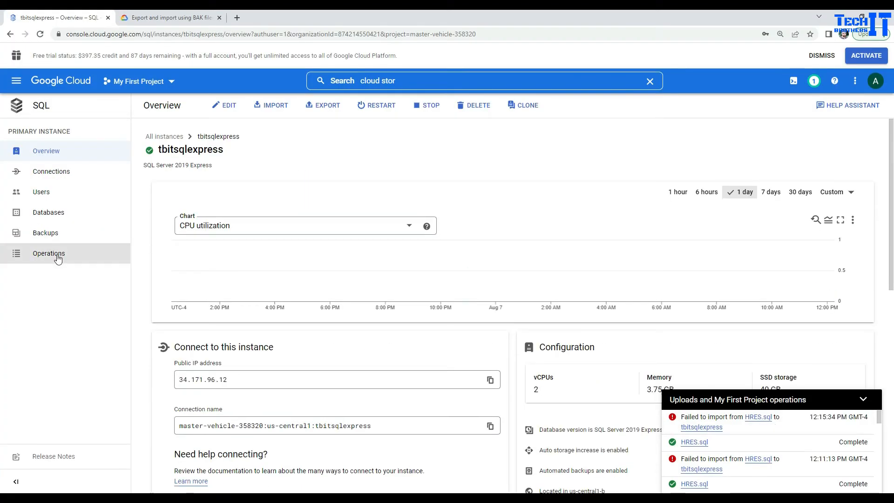
pyautogui.click(59, 255)
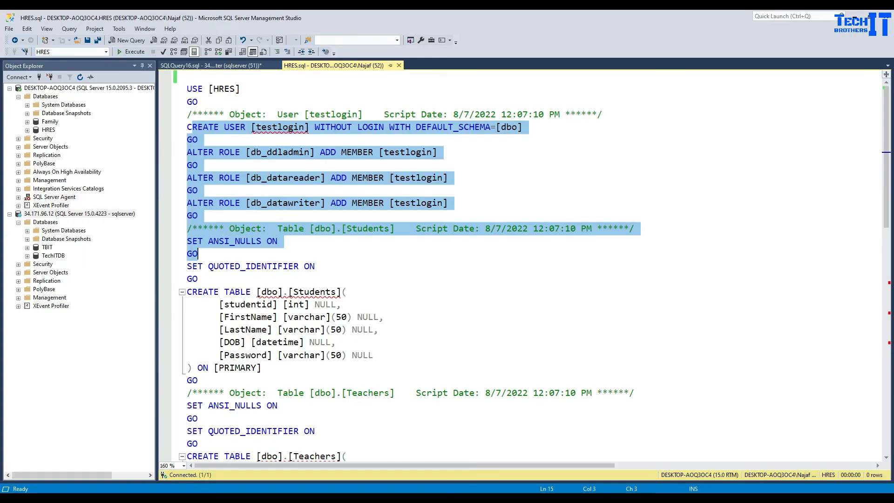
# Step: Copy the entire HRES.sql script in Management Studio and clear the create database statement from the query on 34.171.96.12
pyautogui.click(460, 230)
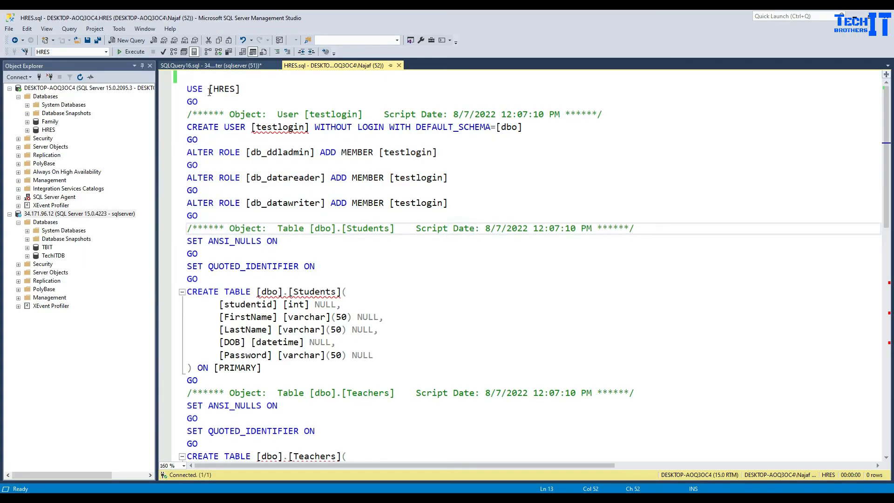
pyautogui.click(269, 115)
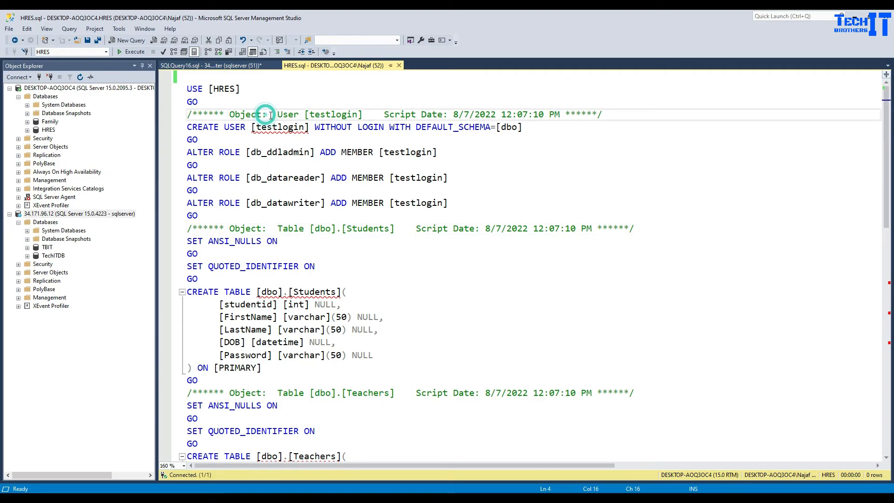
pyautogui.hotkey('ctrl', 'a')
pyautogui.rightClick(269, 113)
pyautogui.click(286, 133)
pyautogui.click(224, 65)
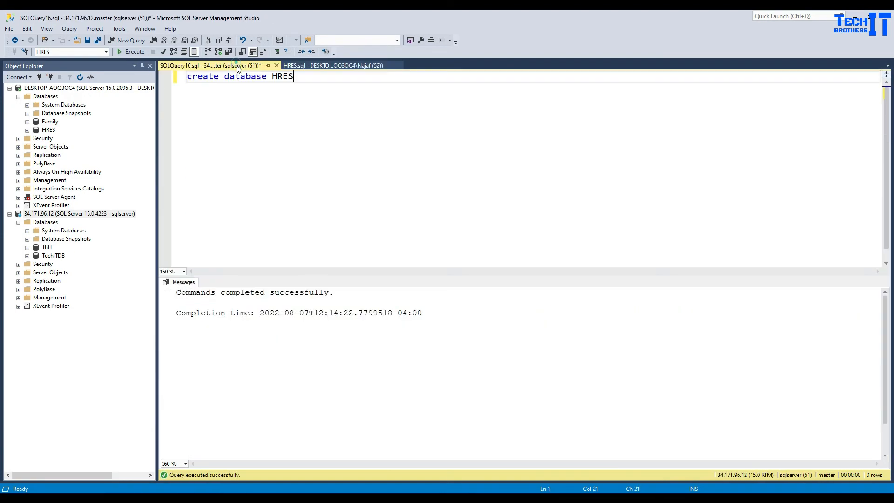
pyautogui.moveTo(308, 77); pyautogui.dragTo(152, 79)
pyautogui.press('BackSpace')
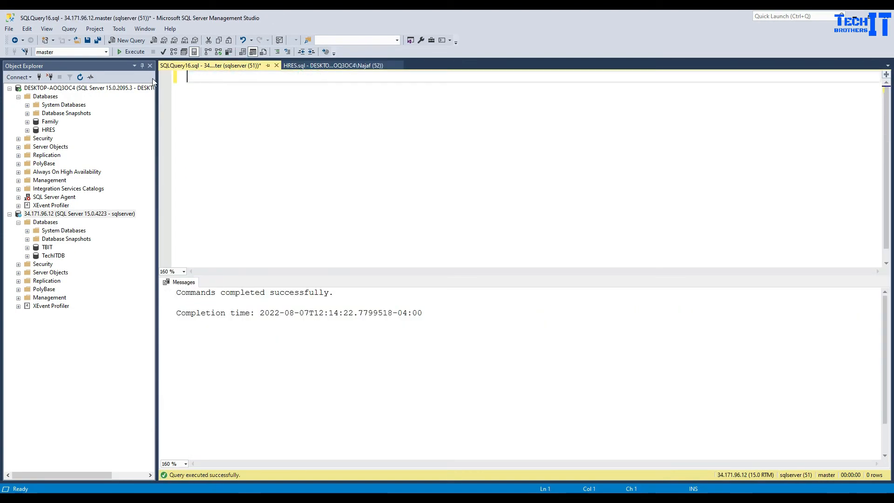
pyautogui.write('use HR')
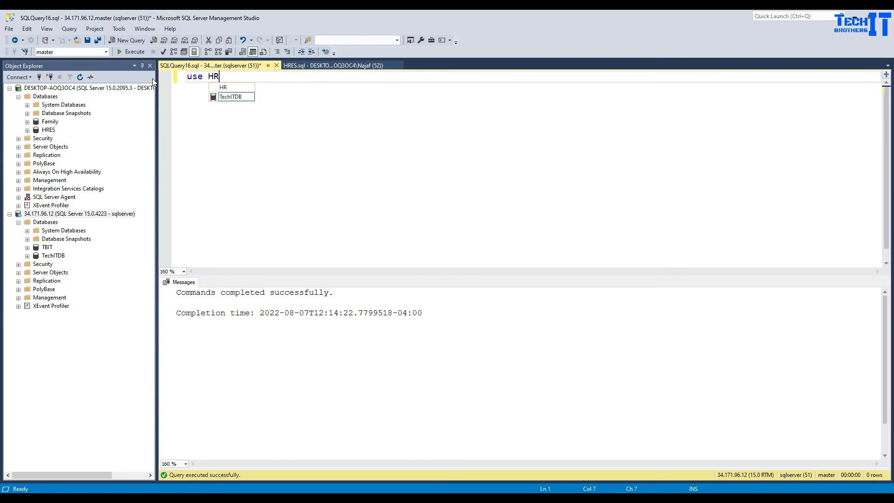
pyautogui.press('BackSpace')
pyautogui.press('BackSpace')
pyautogui.press('BackSpace')
pyautogui.press('BackSpace')
pyautogui.press('BackSpace')
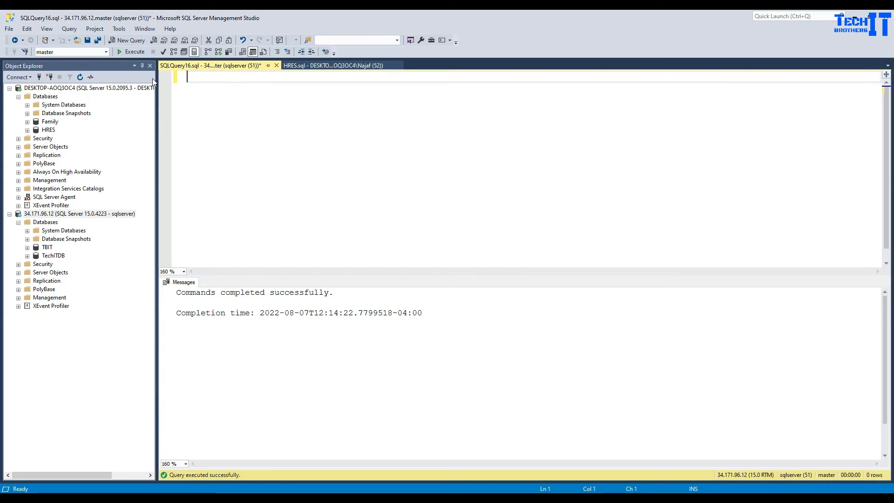
# Step: Paste the copied script into the empty query on 34.171.96.12 and execute only its USE [HRES] statement
pyautogui.hotkey('ctrl', 'v')
pyautogui.click(309, 185)
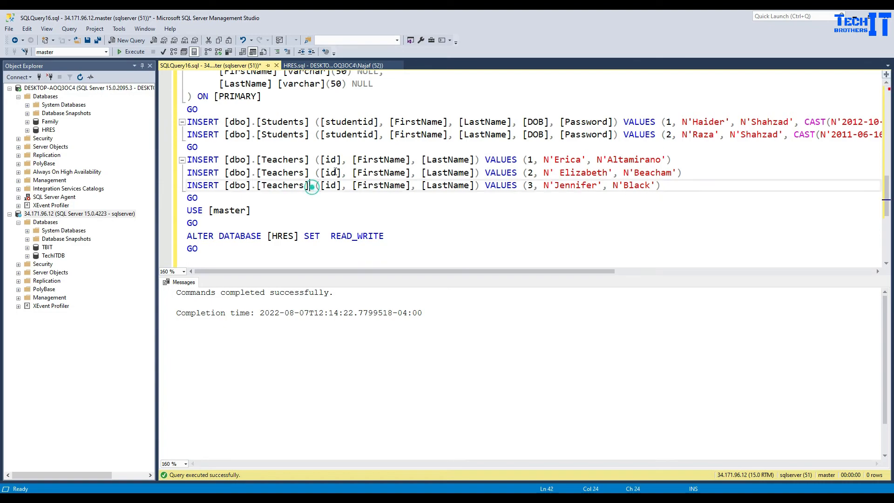
pyautogui.scroll(10, 324, 110)
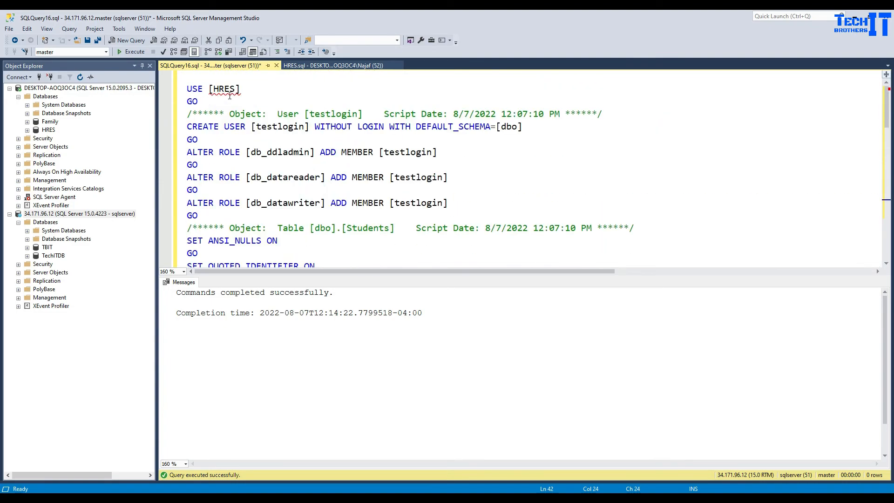
pyautogui.moveTo(205, 103); pyautogui.dragTo(187, 89)
pyautogui.click(130, 52)
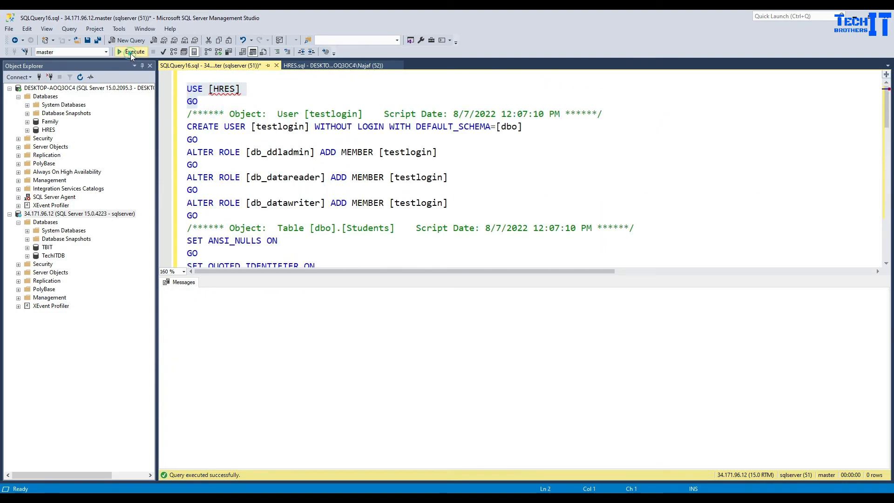
pyautogui.click(254, 103)
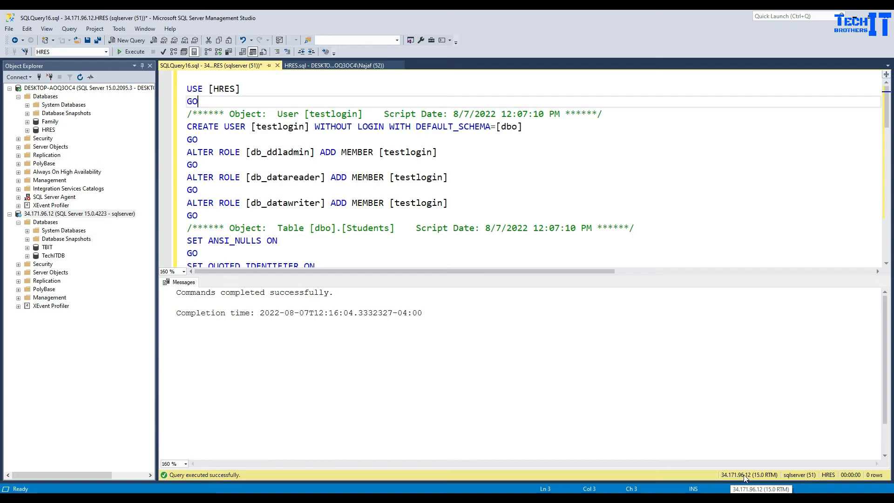
# Step: Execute the whole pasted HRES script on server 34.171.96.12
pyautogui.click(445, 178)
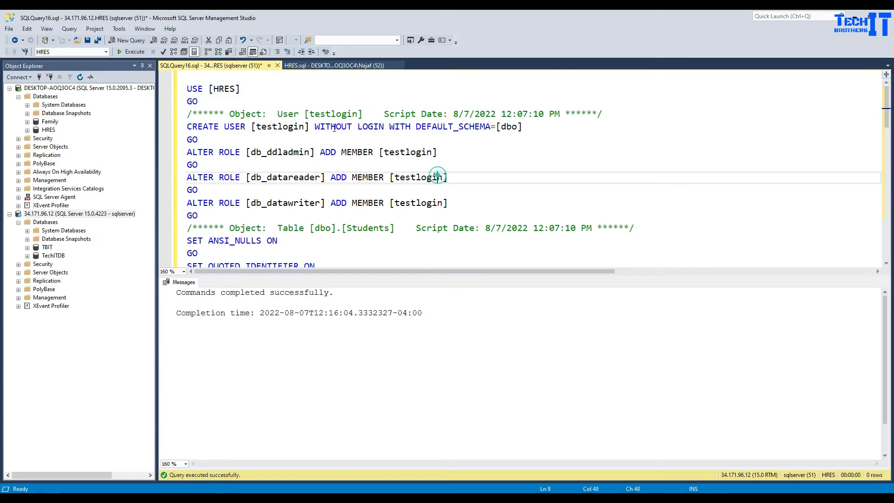
pyautogui.click(140, 53)
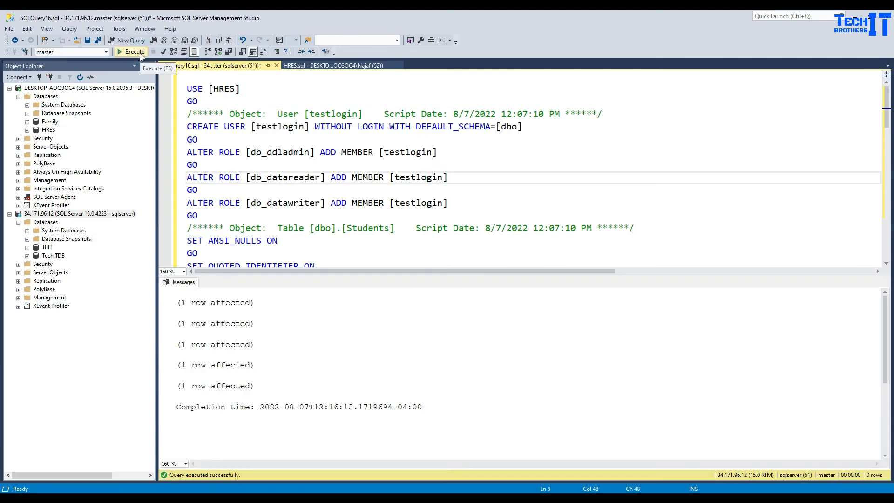
pyautogui.click(413, 211)
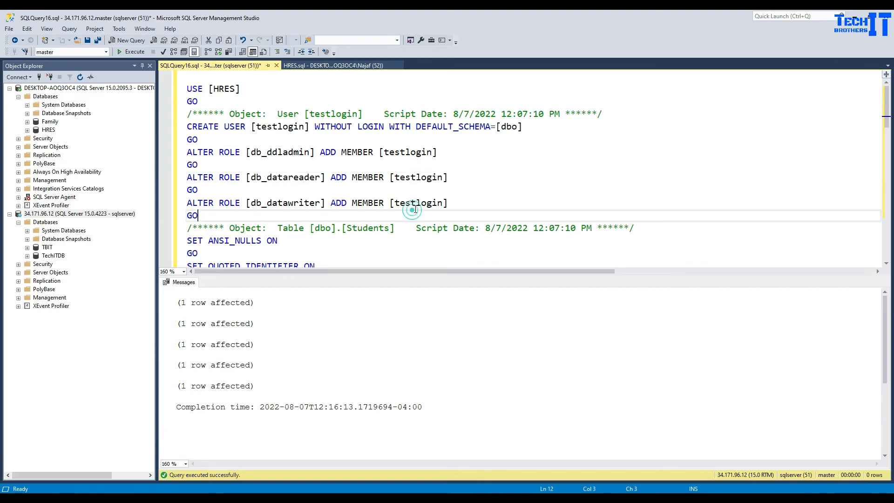
# Step: Delete the closing USE [master] and ALTER DATABASE [HRES] SET READ_WRITE statements from the script in the query on 34.171.96.12
pyautogui.scroll(-12, 416, 208)
pyautogui.scroll(2, 419, 204)
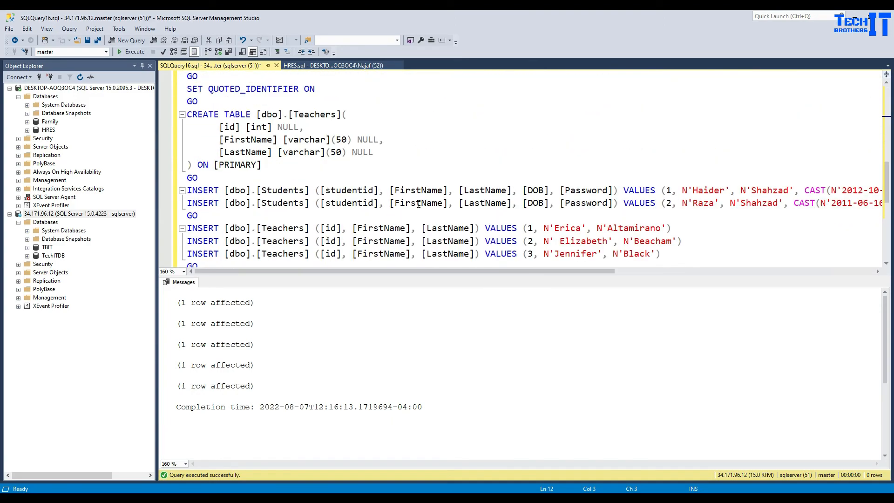
pyautogui.scroll(-4, 419, 203)
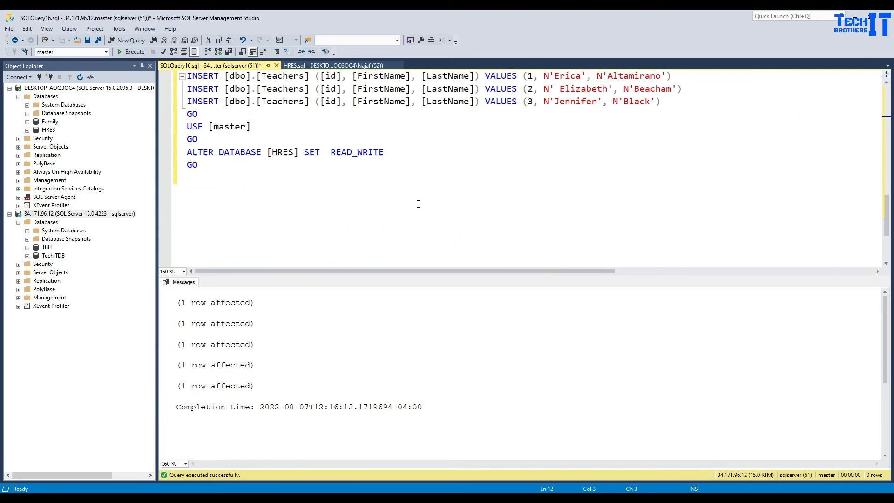
pyautogui.click(105, 214)
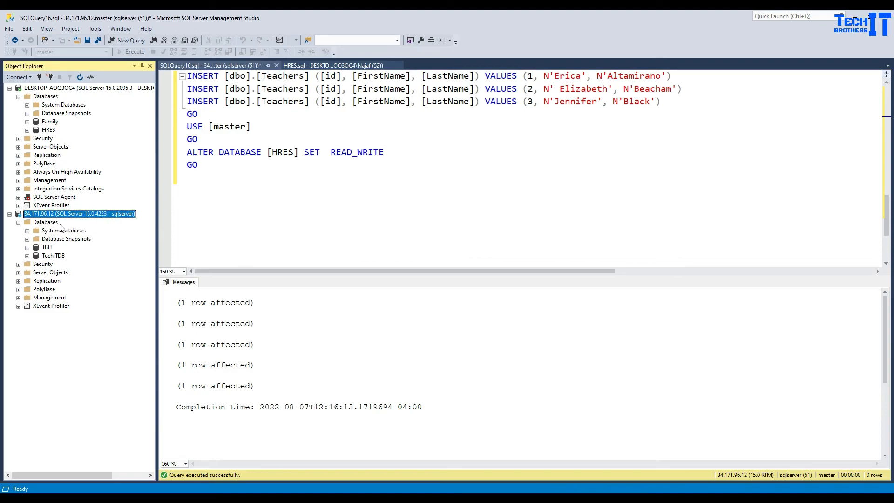
pyautogui.click(333, 191)
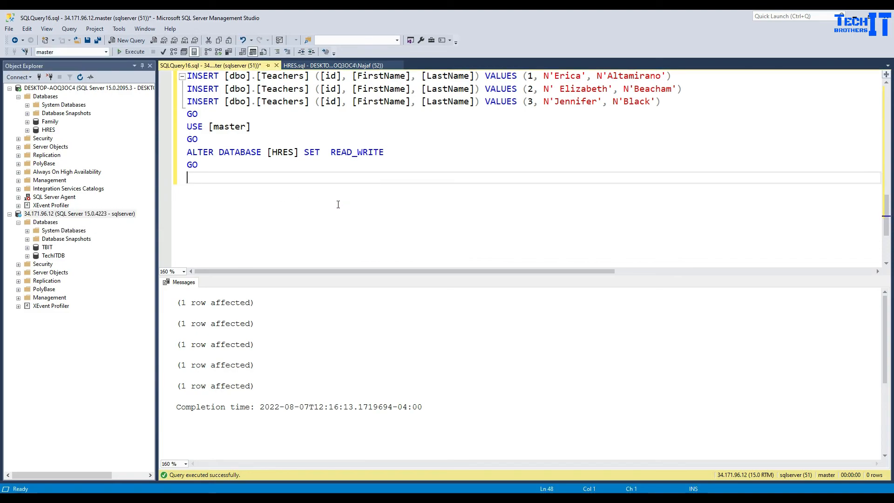
pyautogui.scroll(1, 338, 204)
pyautogui.moveTo(231, 206); pyautogui.dragTo(174, 171)
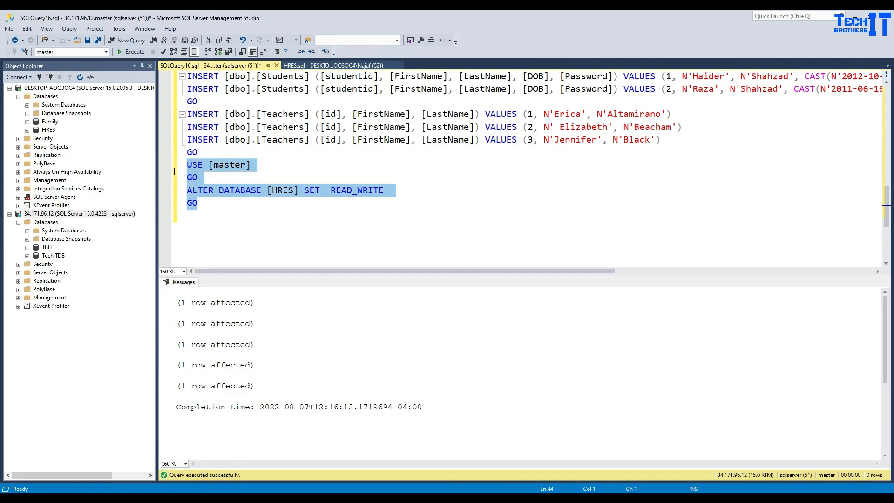
pyautogui.press('Delete')
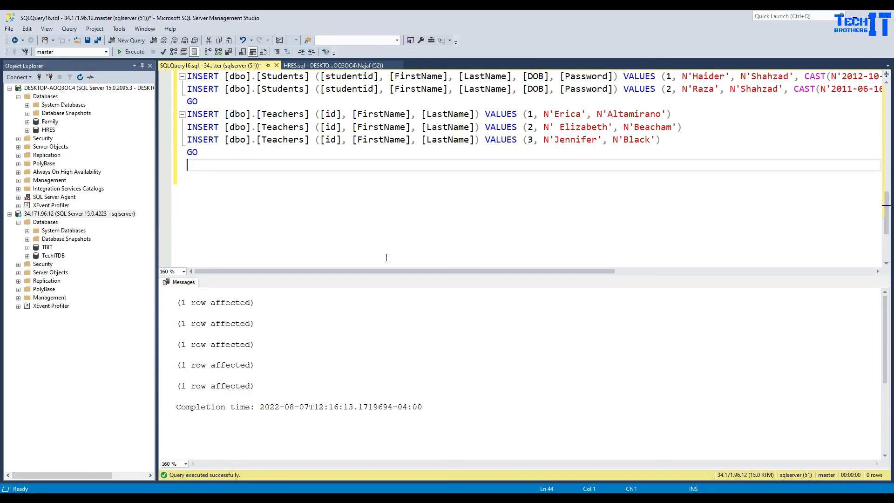
pyautogui.scroll(12, 468, 259)
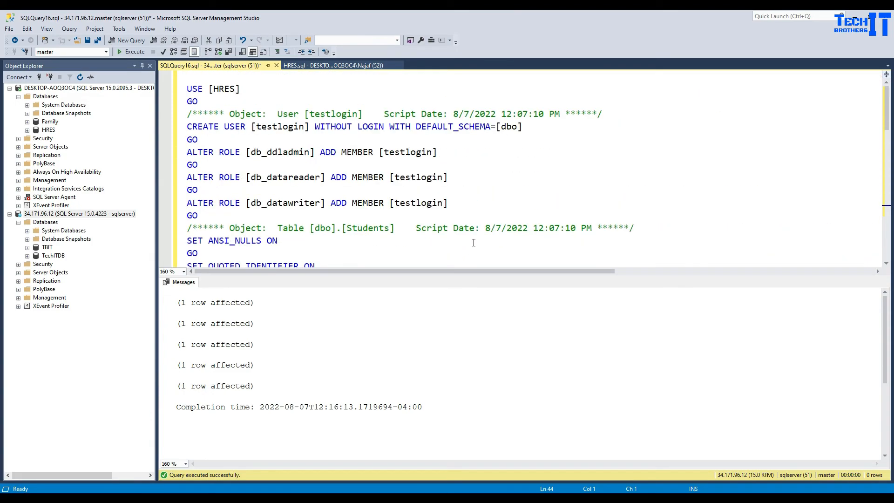
# Step: Refresh the databases of server 34.171.96.12 and expand the tables of its HRES database
pyautogui.click(47, 223)
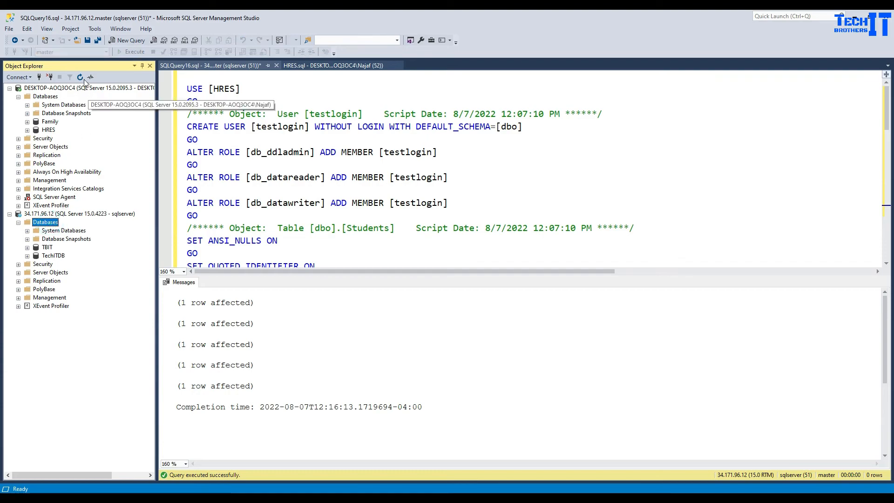
pyautogui.click(80, 77)
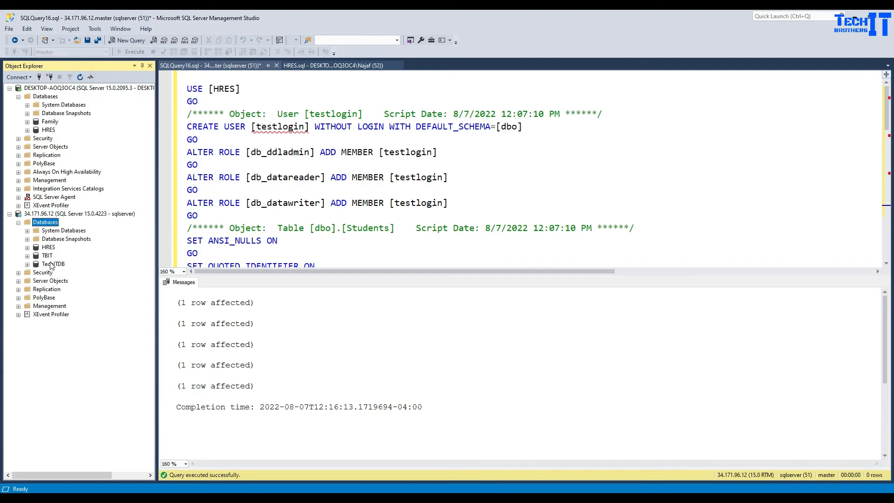
pyautogui.click(27, 247)
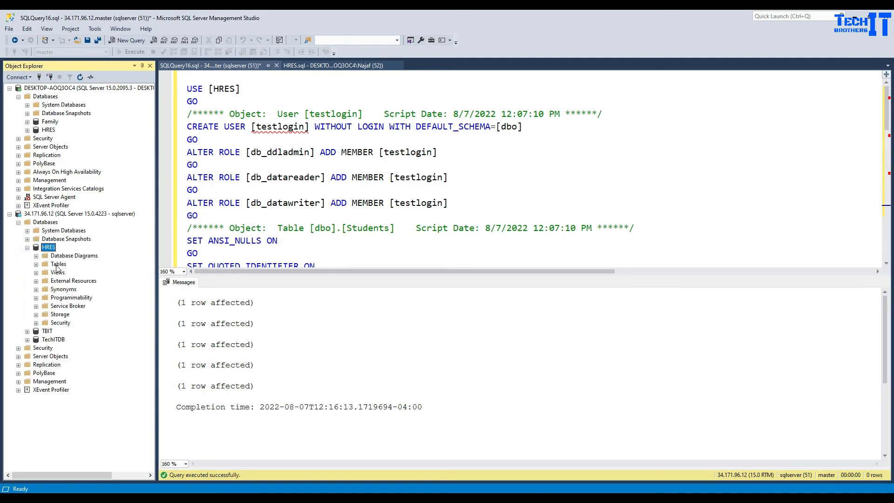
pyautogui.click(36, 264)
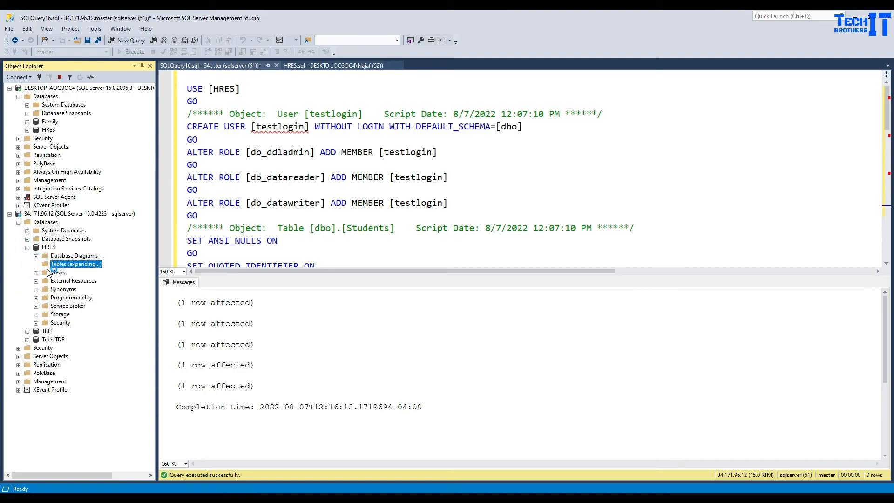
# Step: Select the top 1000 rows of the cloud dbo.Students table, check them, and close that query
pyautogui.click(76, 306)
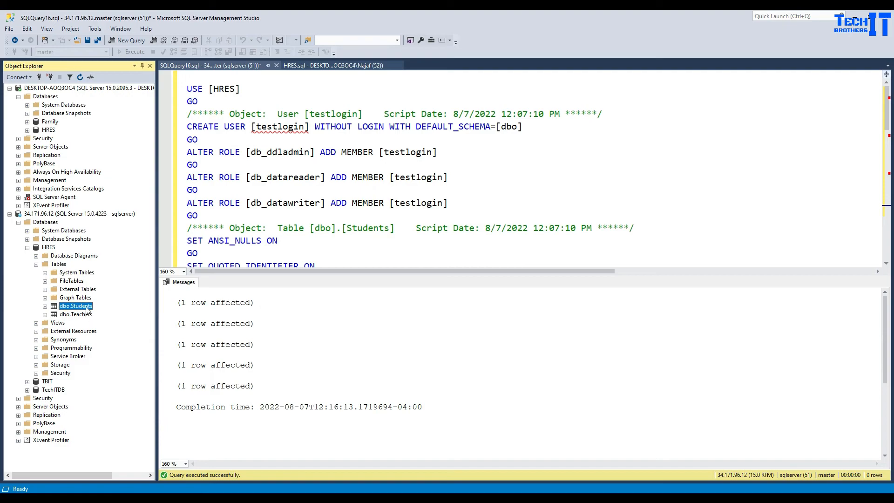
pyautogui.rightClick(73, 307)
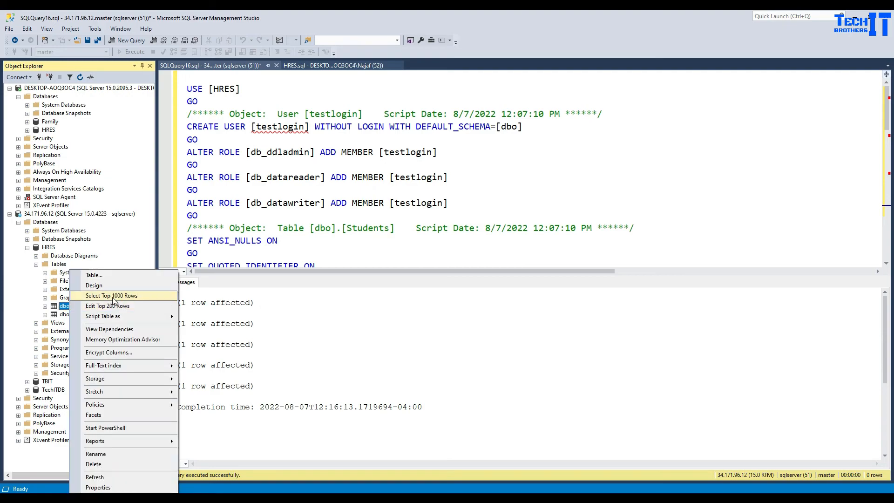
pyautogui.click(112, 298)
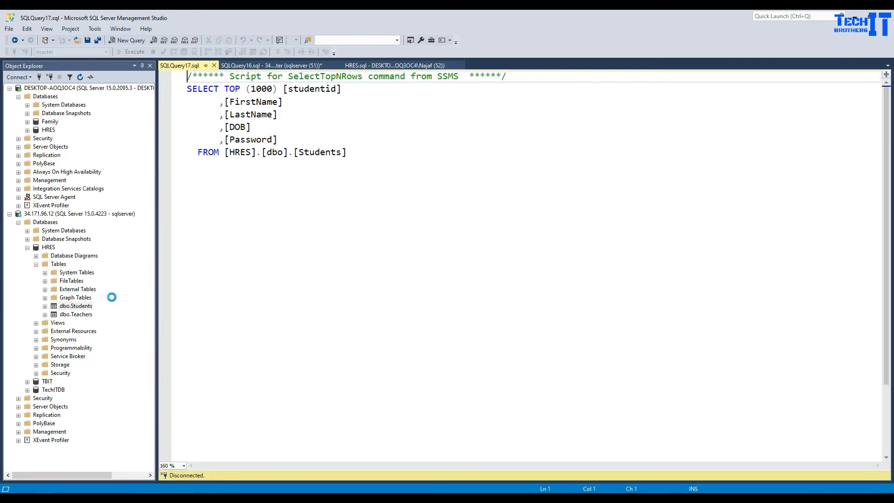
pyautogui.click(339, 127)
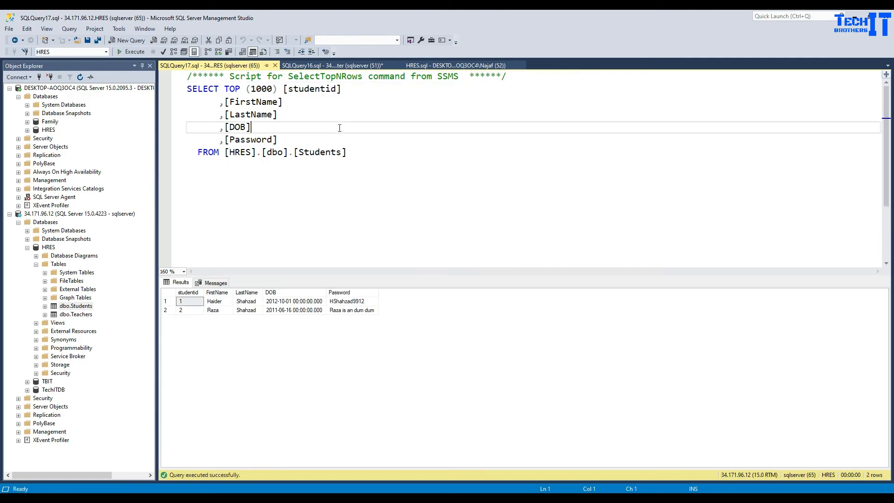
pyautogui.click(274, 65)
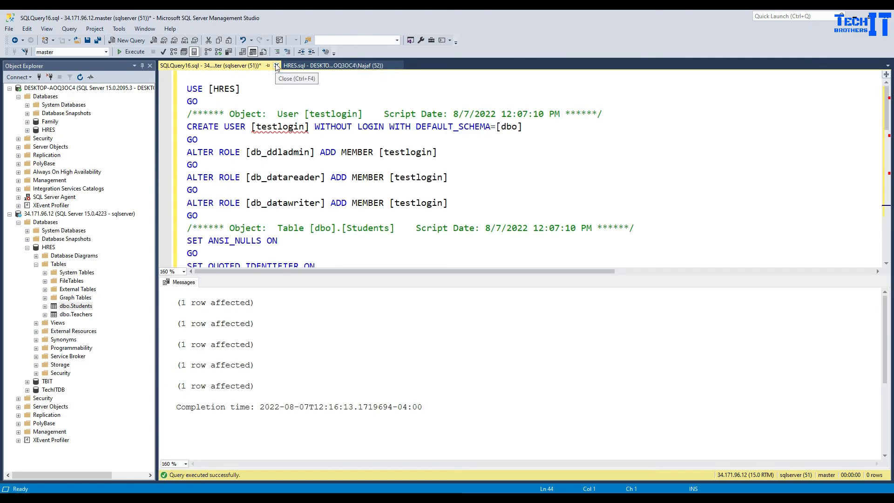
# Step: Examine the script in the query on 34.171.96.12 and compare it with the start of the HRES.sql file
pyautogui.click(395, 228)
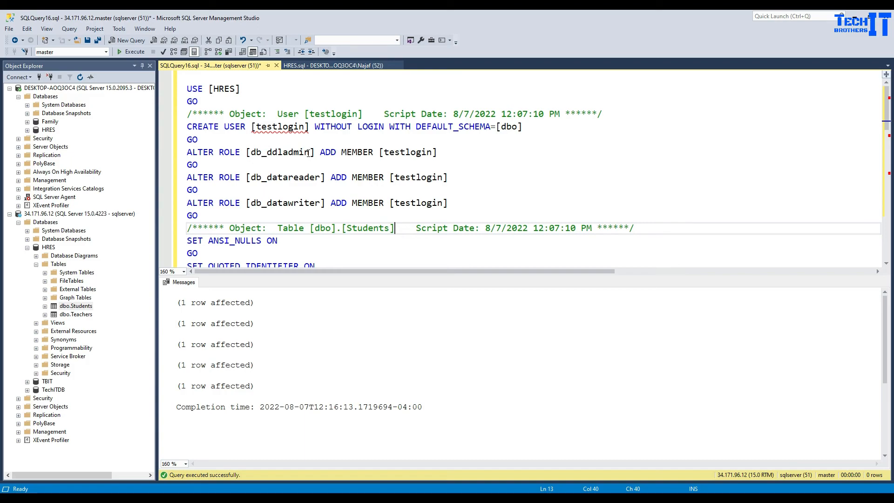
pyautogui.scroll(-2, 317, 173)
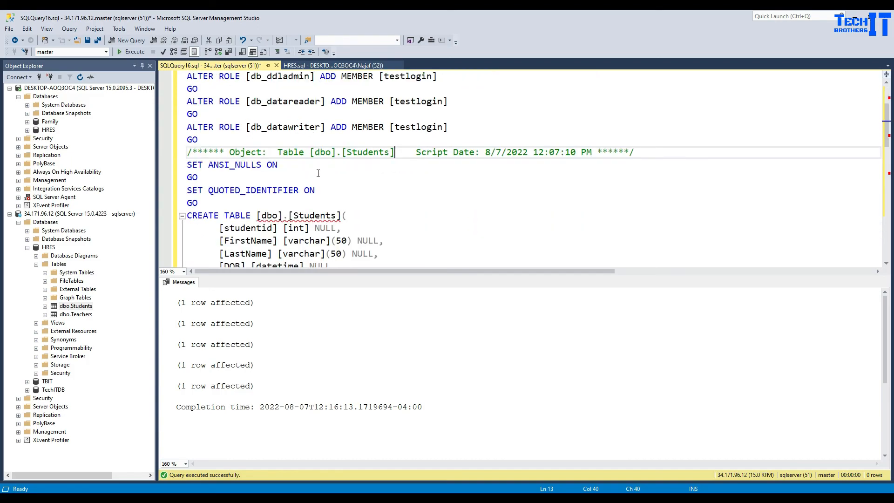
pyautogui.click(342, 67)
pyautogui.click(372, 191)
pyautogui.scroll(4, 400, 207)
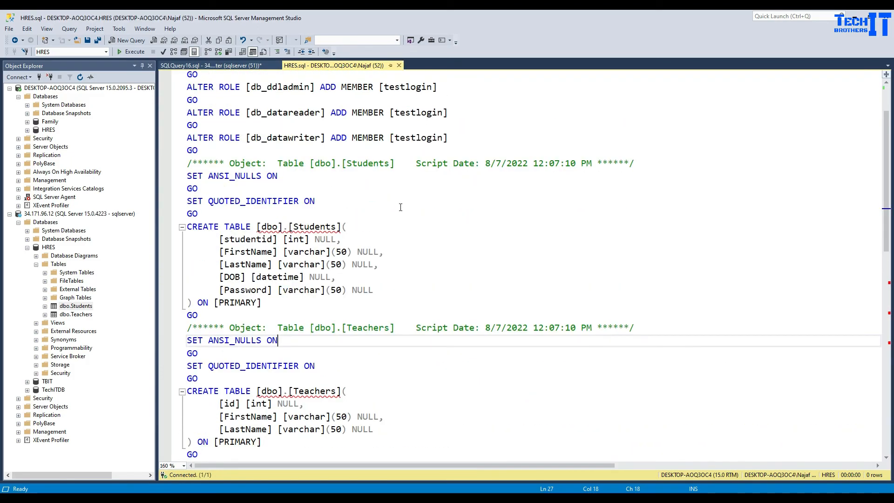
pyautogui.scroll(2, 396, 199)
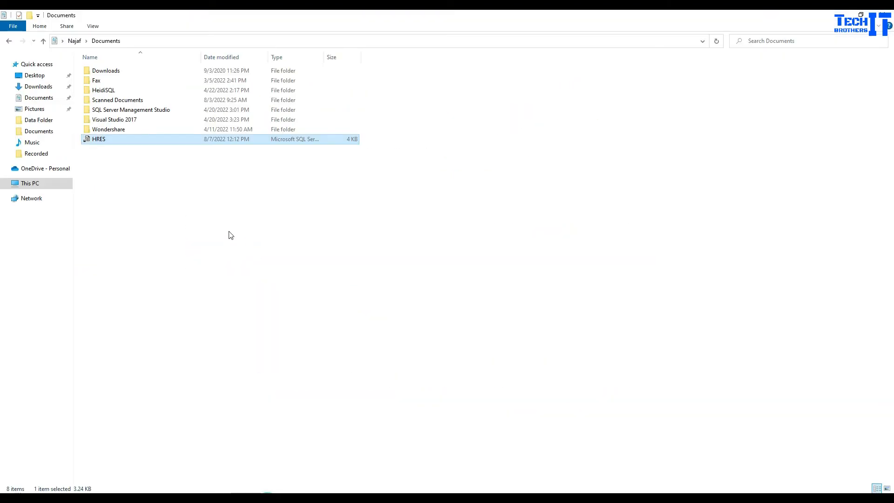
# Step: Open the HRES script from the Documents folder in Management Studio and read it through to its last statement
pyautogui.click(228, 231)
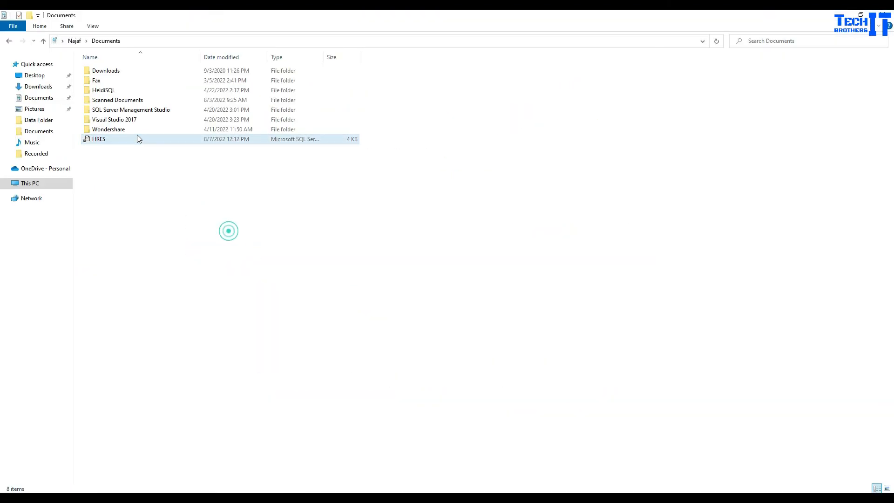
pyautogui.doubleClick(138, 139)
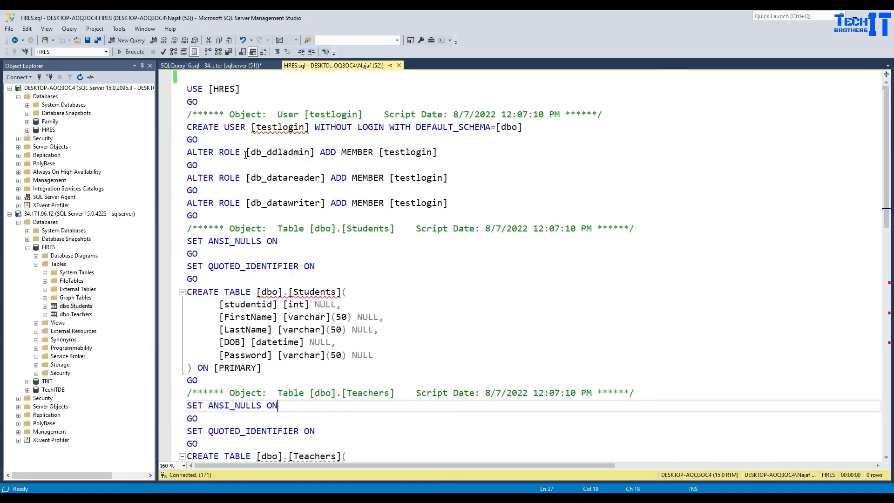
pyautogui.click(342, 278)
pyautogui.scroll(-5, 345, 274)
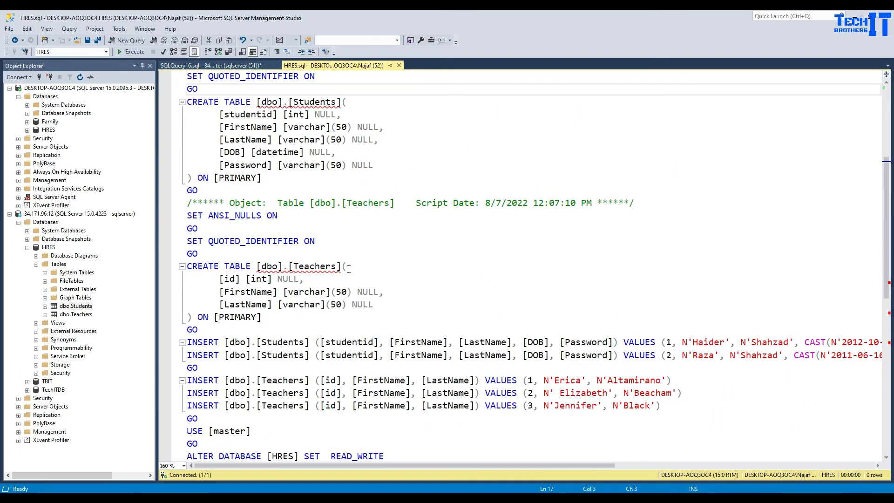
pyautogui.scroll(-5, 349, 269)
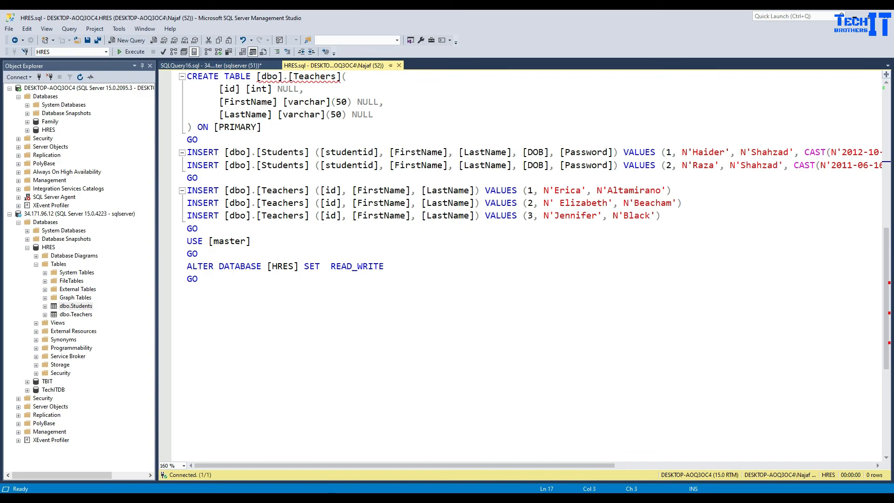
# Step: Switch to the Google Cloud console, check the operations of tbitsqlexpress, and collapse the uploads and project operations list
pyautogui.moveTo(332, 495)
pyautogui.click(286, 474)
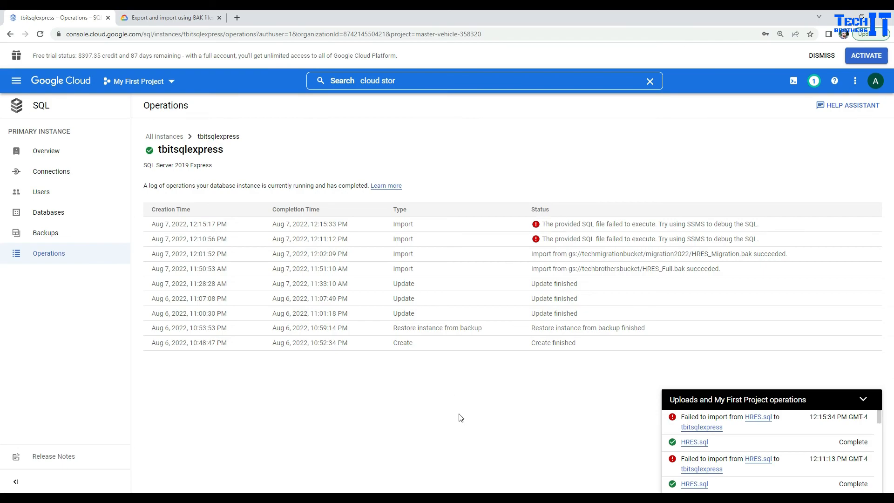
pyautogui.click(863, 400)
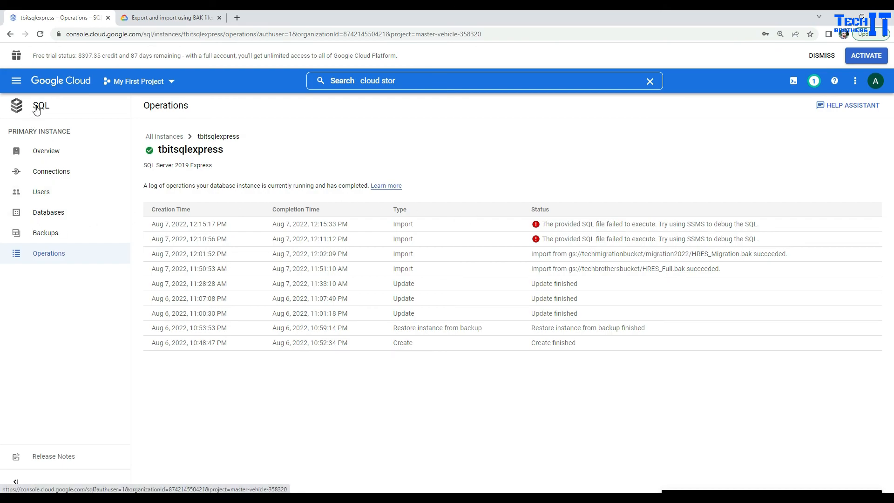
# Step: Return to Management Studio and review the HRES.sql script, including its user, table, insert and closing ALTER DATABASE statements
pyautogui.click(382, 496)
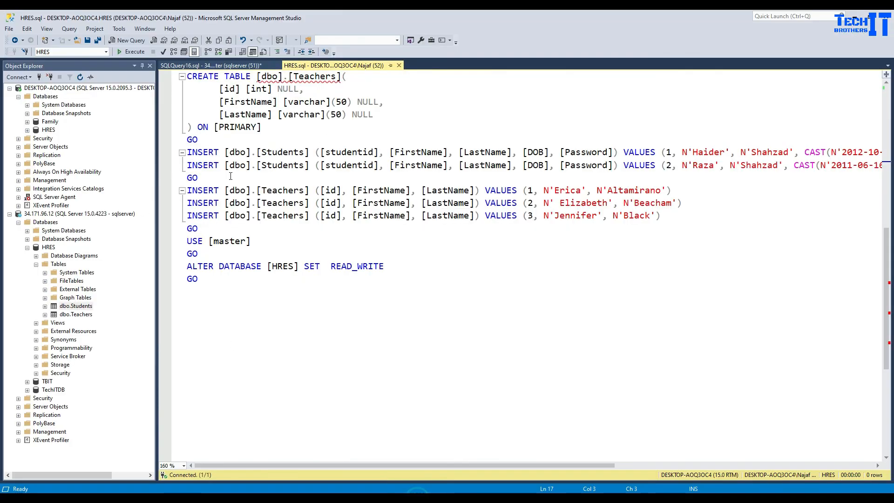
pyautogui.click(289, 228)
pyautogui.scroll(7, 288, 219)
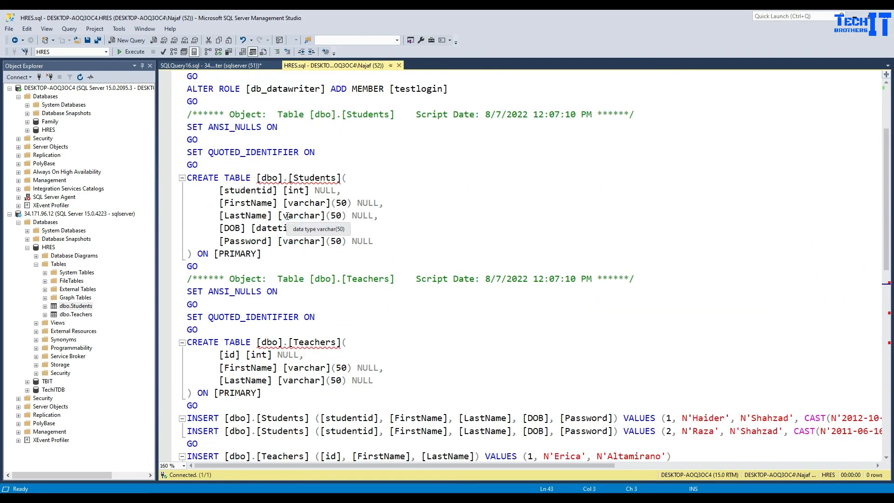
pyautogui.scroll(3, 285, 213)
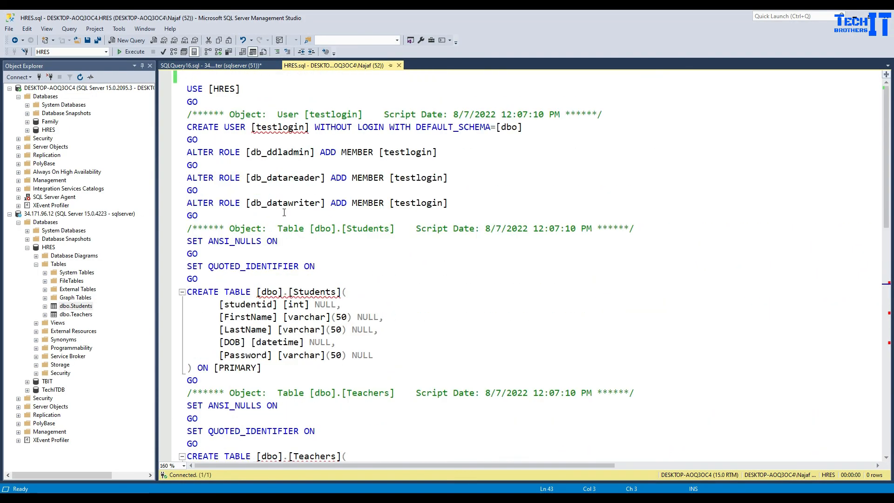
pyautogui.scroll(-4, 285, 212)
pyautogui.scroll(4, 284, 209)
pyautogui.scroll(-8, 252, 193)
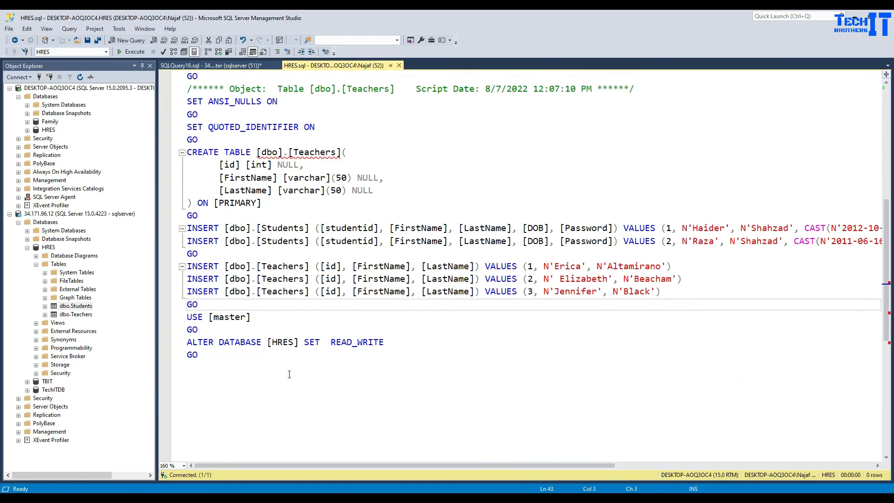
pyautogui.moveTo(217, 365); pyautogui.dragTo(189, 329)
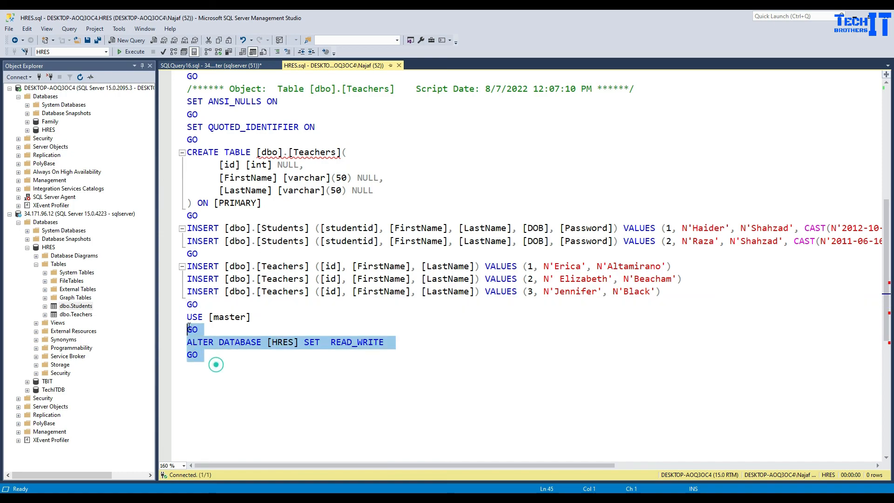
pyautogui.click(250, 202)
pyautogui.scroll(4, 250, 252)
pyautogui.scroll(3, 250, 251)
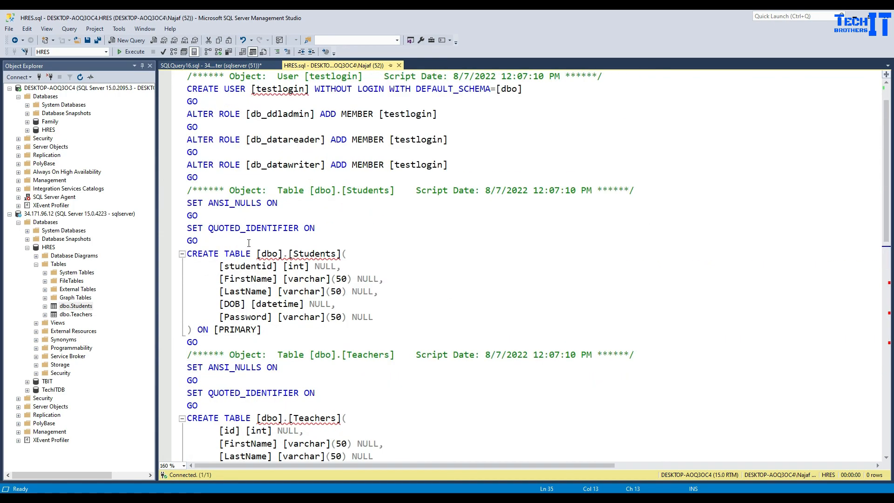
# Step: Go back to the query on 34.171.96.12 and highlight its execution messages
pyautogui.click(235, 66)
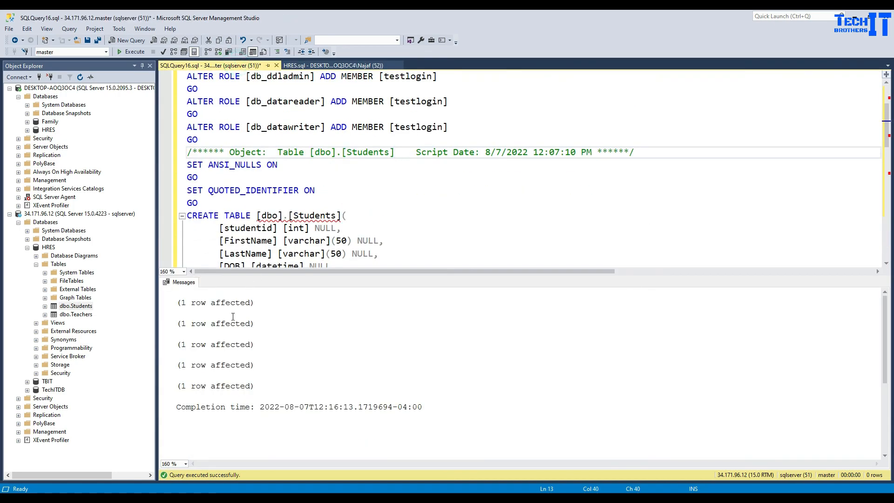
pyautogui.moveTo(563, 419); pyautogui.dragTo(185, 311)
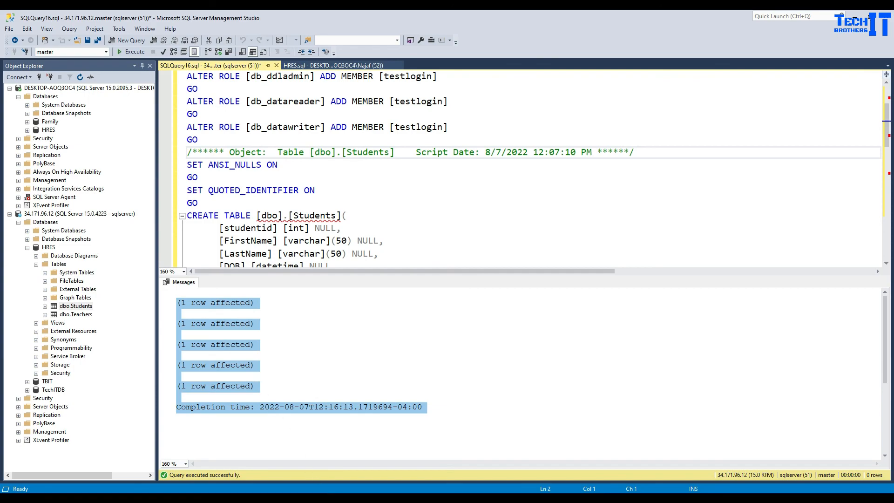
# Step: Switch to the Google Cloud console and on to the Paint slide summarizing the three migration methods
pyautogui.moveTo(320, 486)
pyautogui.click(289, 466)
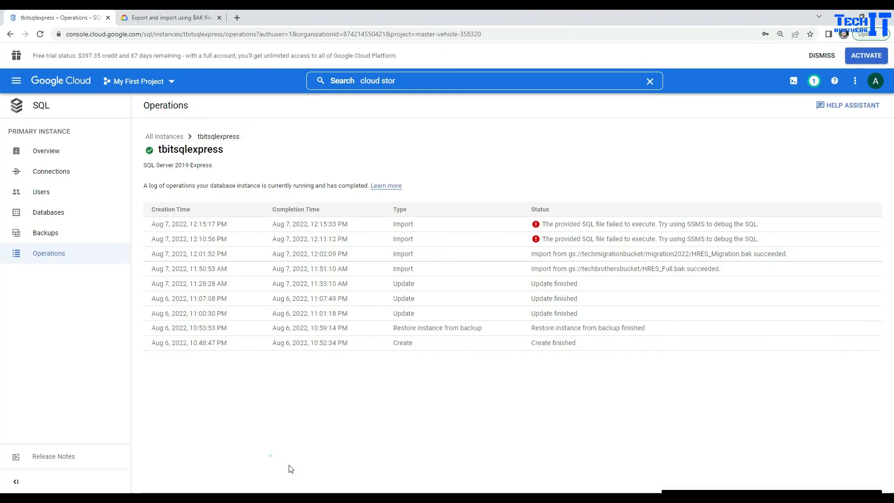
pyautogui.click(47, 156)
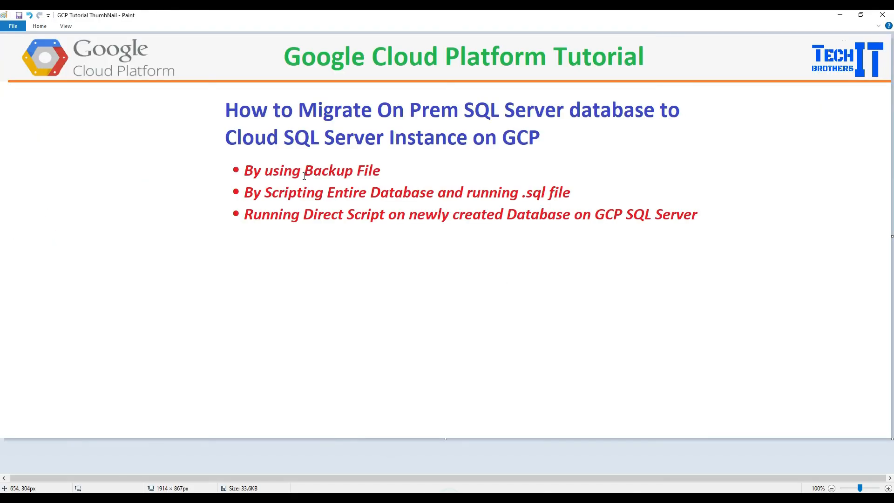